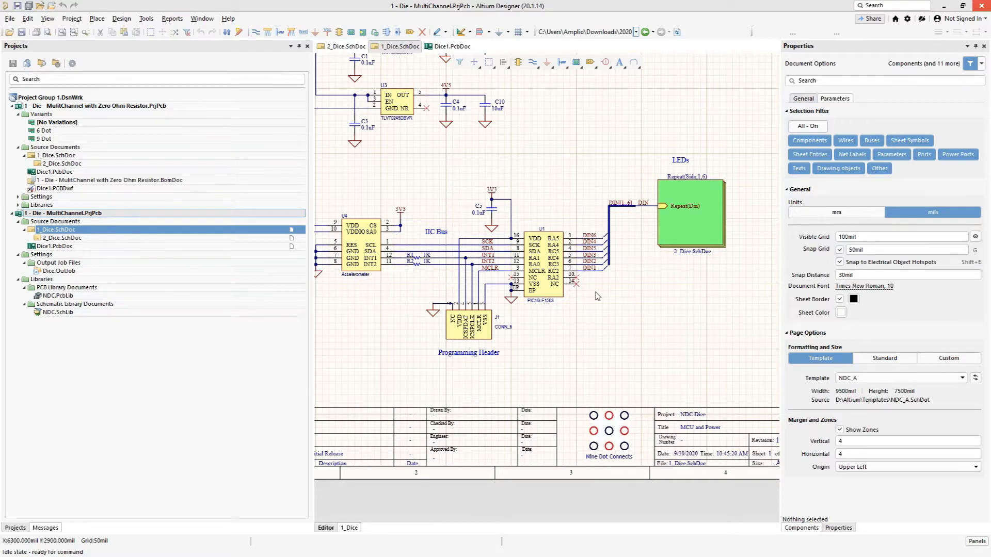
Step: Examine the DIN[1..6] bus running from microcontroller U1 to the repeated LEDs sheet symbol on the 1_Dice schematic
ctrl+scroll(596, 295, up, 2)
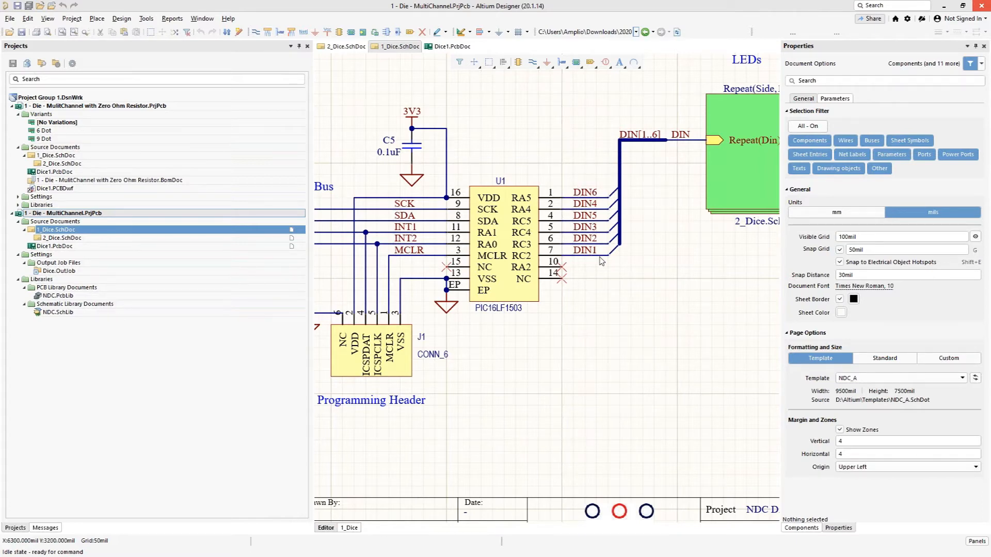
right_drag(666, 181, 493, 280)
ctrl+scroll(547, 253, up, 3)
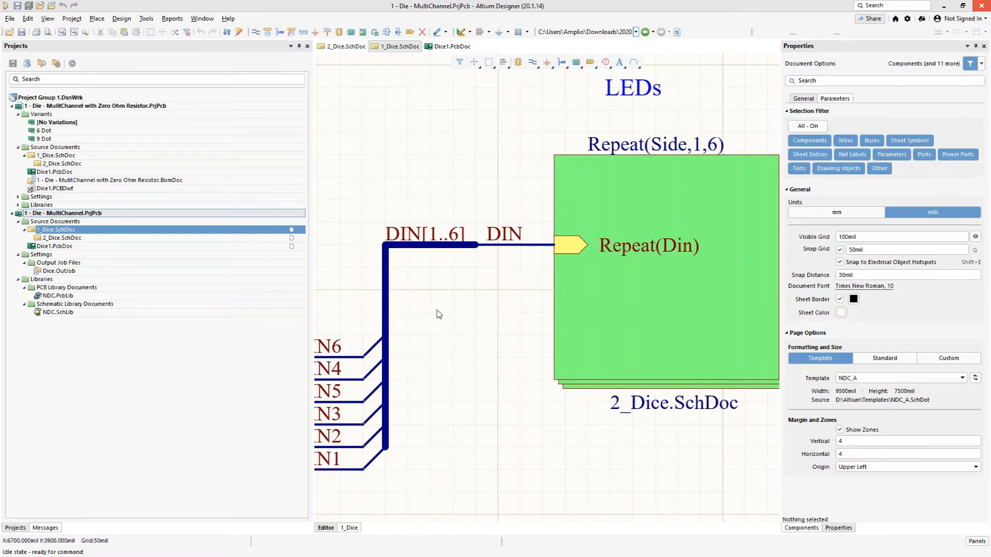
Step: Open 2_Dice.SchDoc and examine the Din port, the FET Q1 stage with resistor R1, and the first LEDs
click(52, 238)
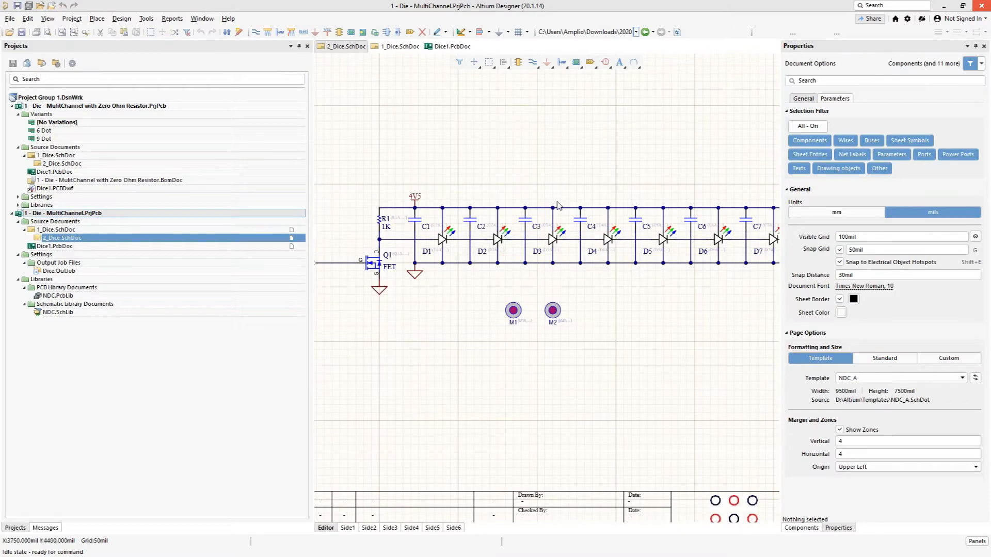
ctrl+scroll(439, 309, down, 2)
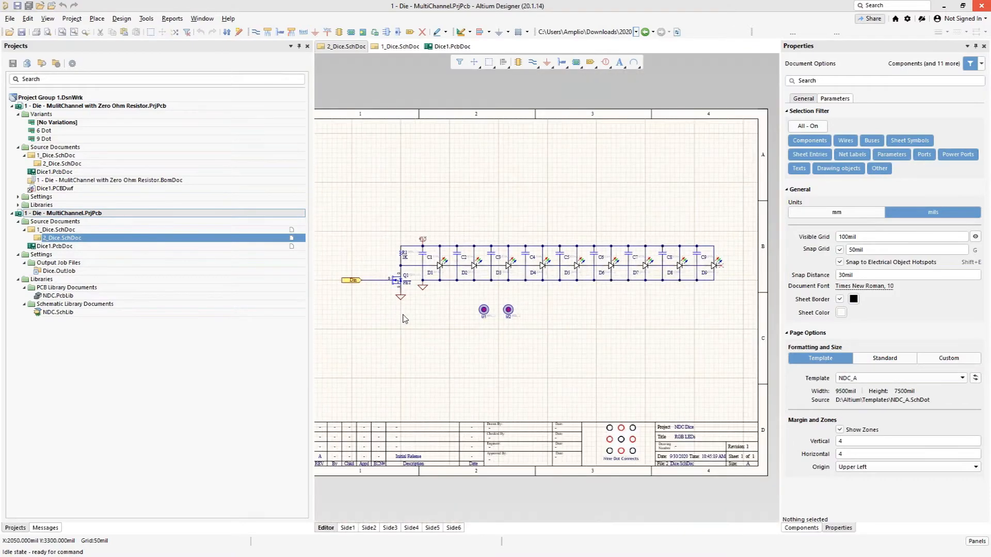
right_click(405, 318)
ctrl+scroll(405, 310, up, 3)
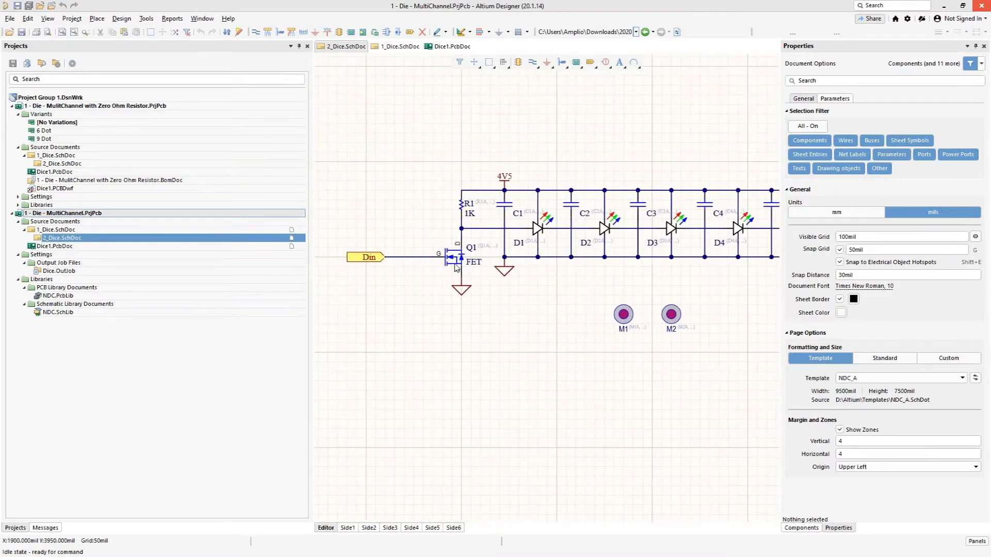
ctrl+scroll(531, 233, up, 2)
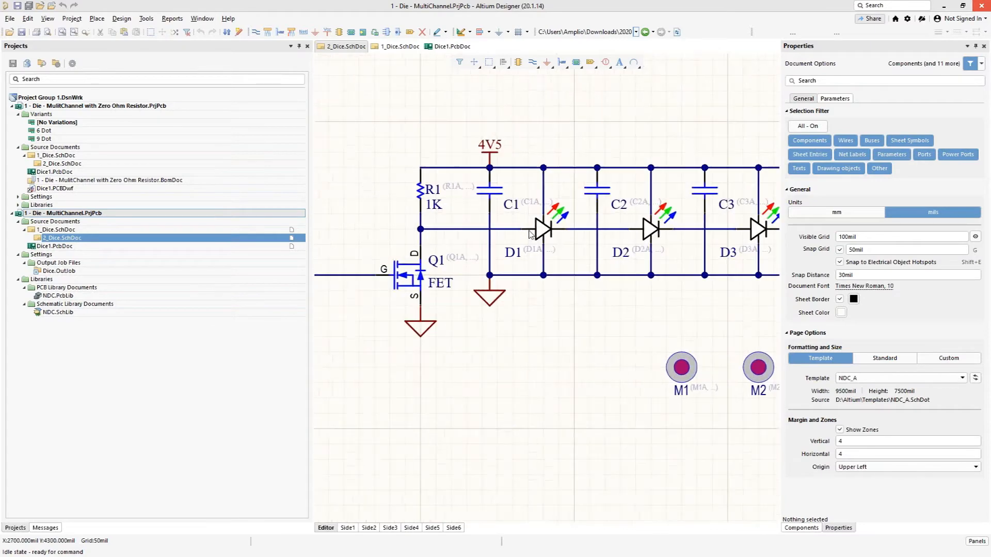
ctrl+scroll(529, 232, up, 1)
right_drag(546, 329, 517, 339)
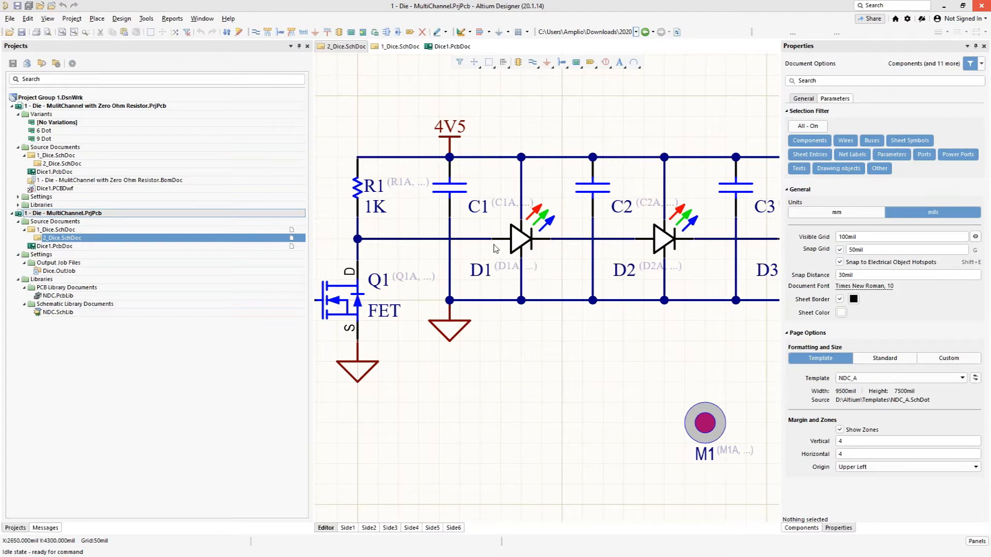
right_drag(419, 393, 532, 418)
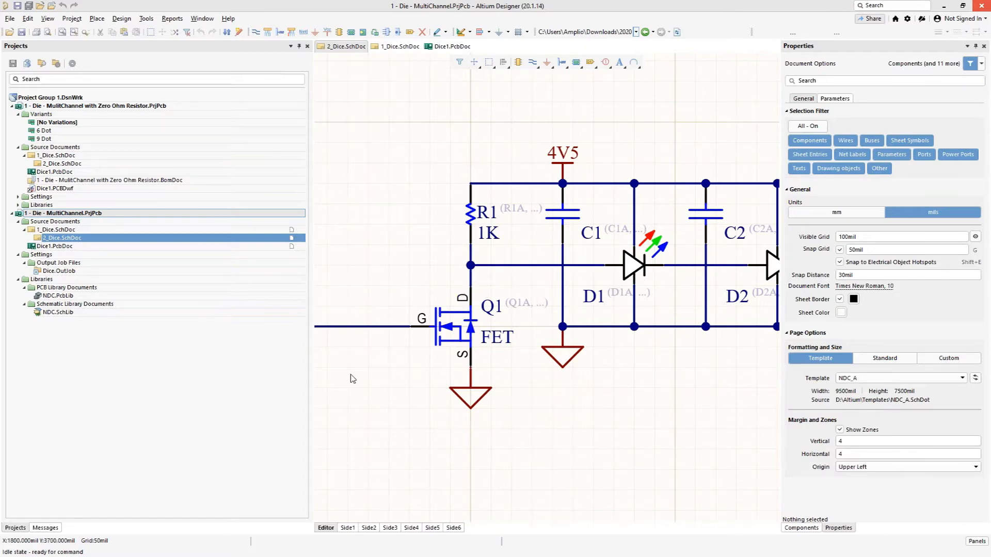
right_drag(388, 368, 501, 350)
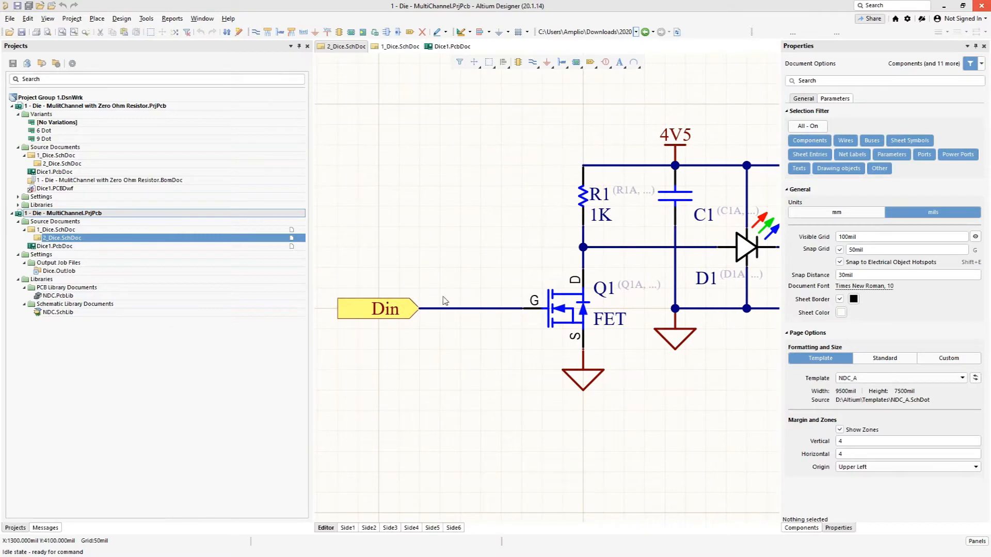
Step: Examine the chain of LEDs D1 to D9 and their capacitors across the 2_Dice schematic
ctrl+scroll(713, 382, down, 4)
ctrl+scroll(520, 367, up, 2)
ctrl+scroll(475, 333, down, 4)
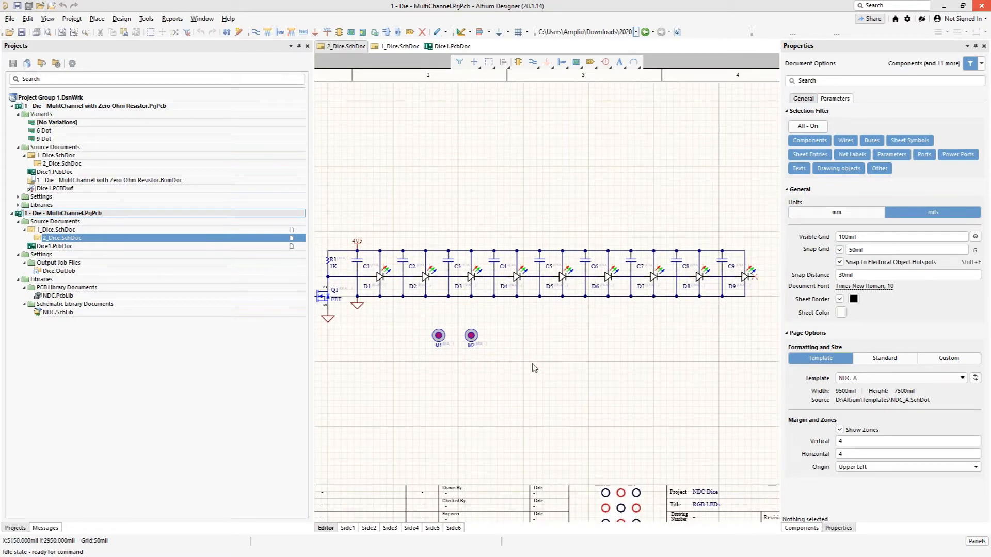
ctrl+scroll(526, 454, up, 2)
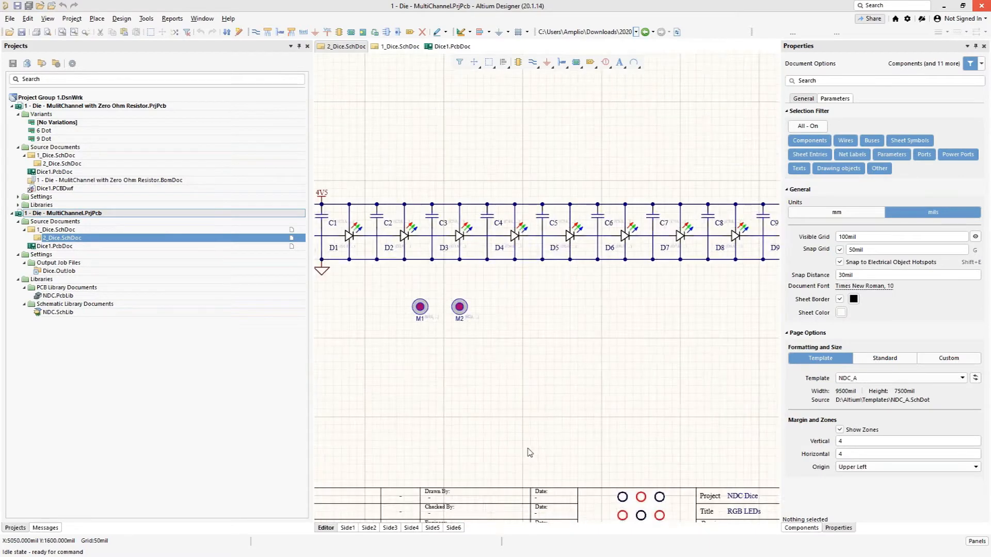
right_drag(571, 319, 499, 333)
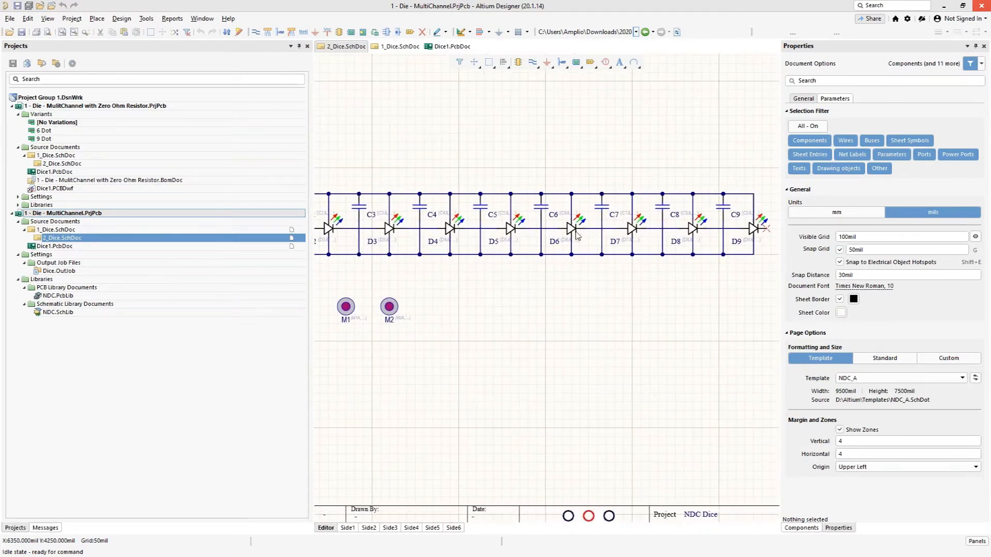
Step: Open Dice1.PcbDoc from the MultiChannel project and inspect the LED layout on board sides 1 and 2
double_click(76, 246)
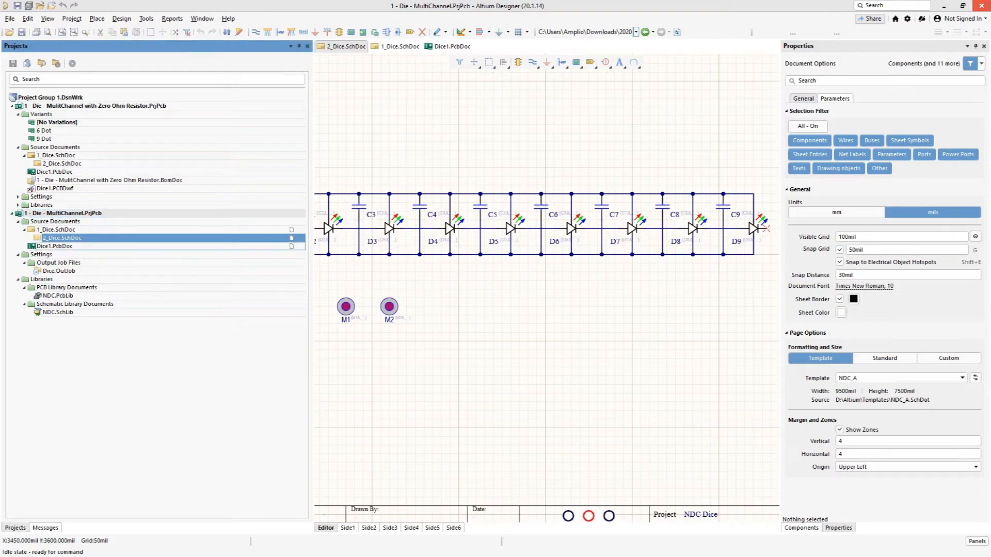
ctrl+scroll(476, 135, up, 4)
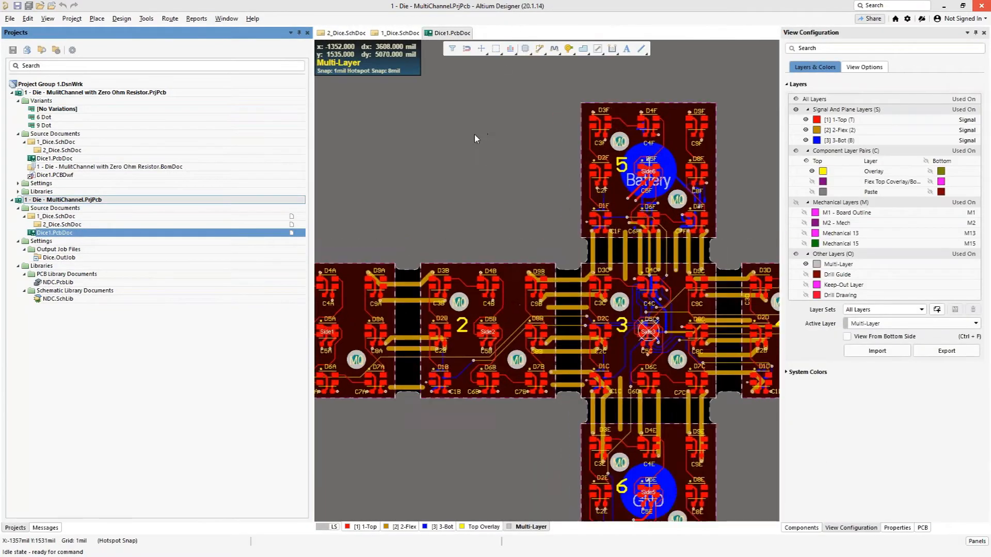
right_drag(475, 198, 505, 67)
ctrl+scroll(525, 352, up, 5)
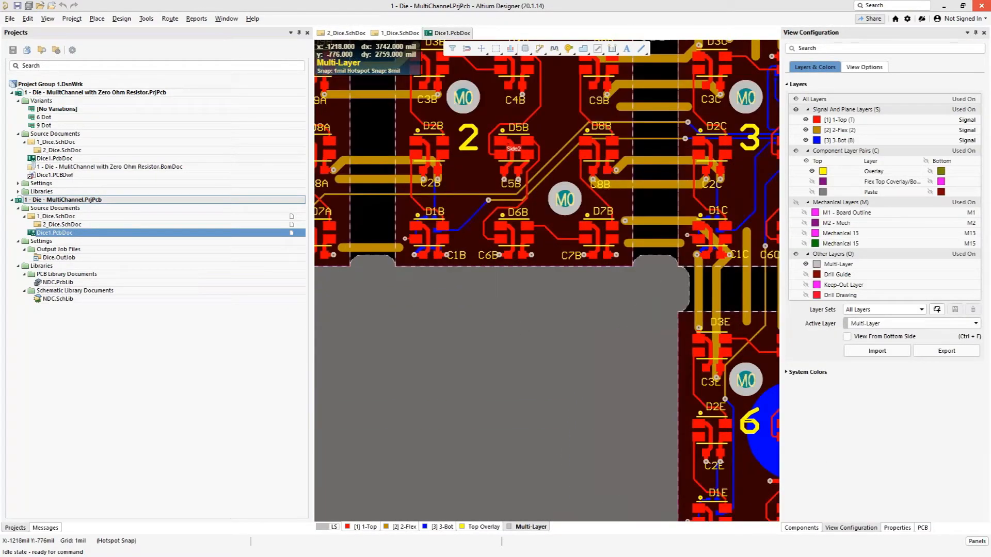
right_drag(522, 353, 518, 474)
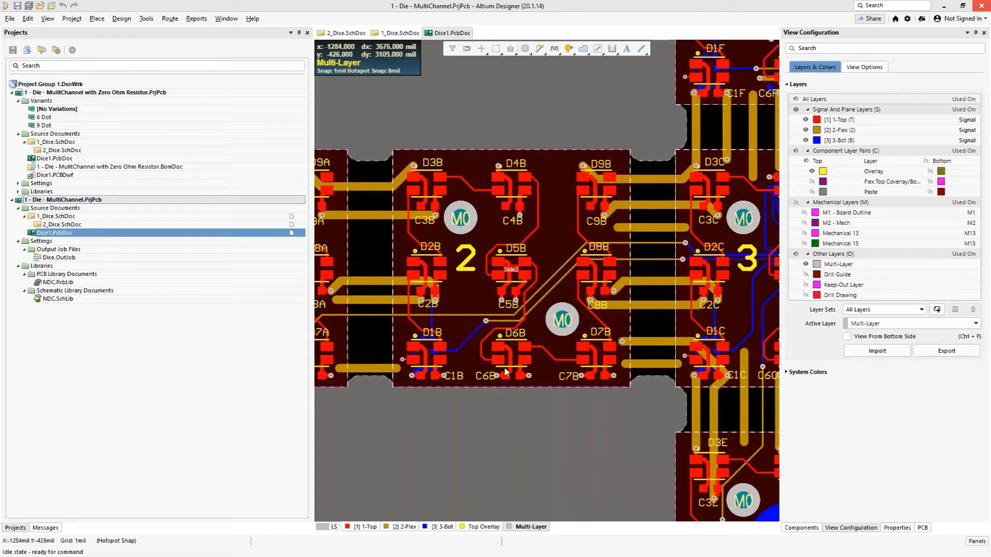
right_drag(434, 420, 589, 425)
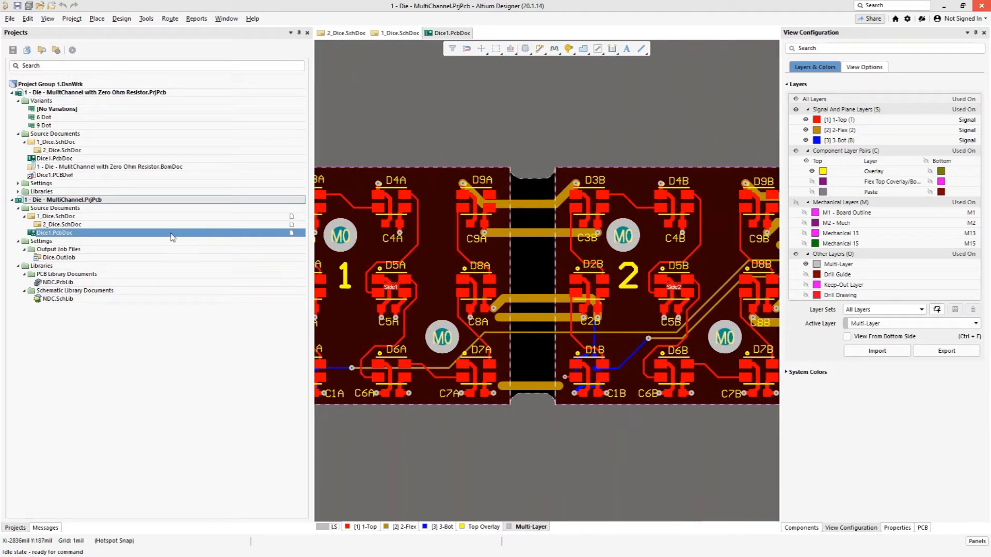
Step: Return to 2_Dice.SchDoc, open variant management for the MultiChannel project and review its component list
double_click(83, 225)
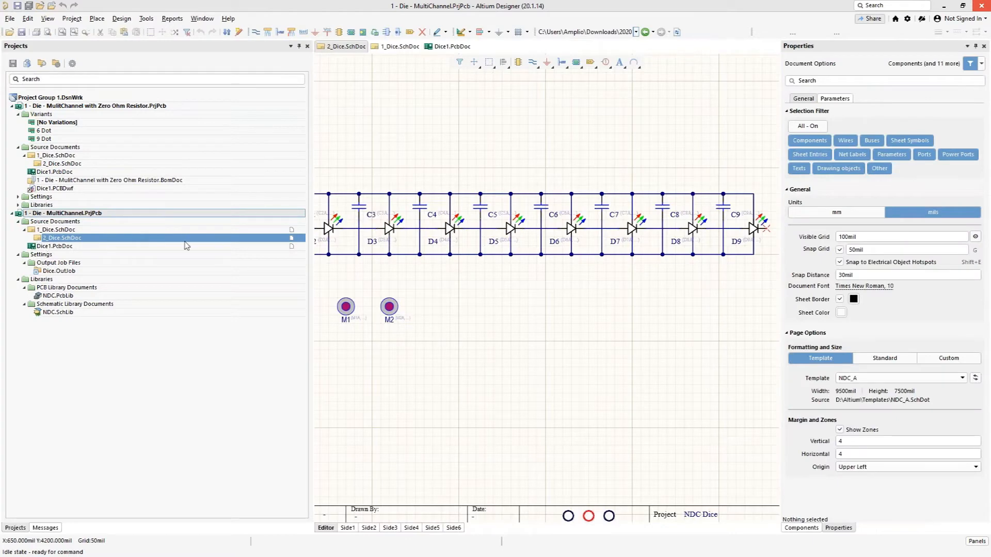
right_drag(460, 288, 506, 355)
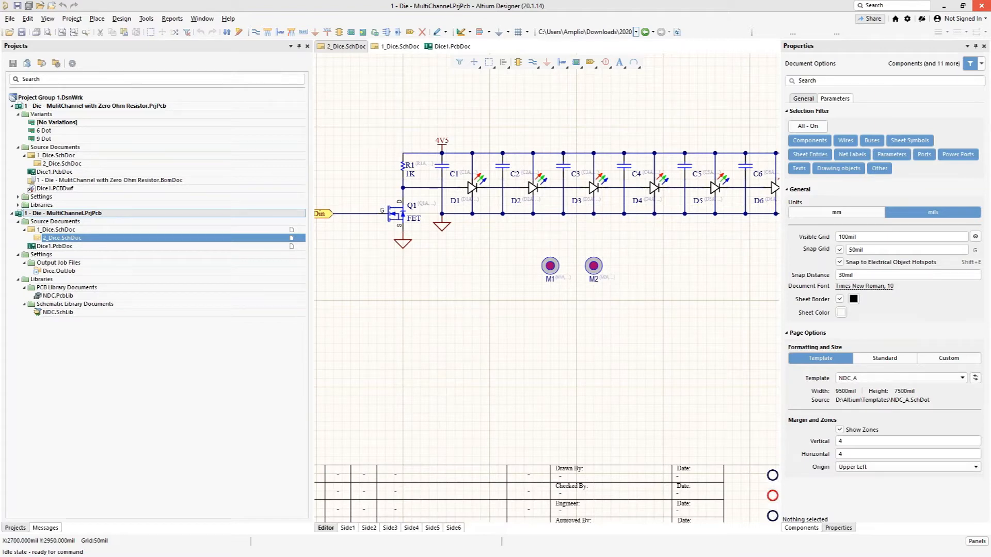
right_click(71, 215)
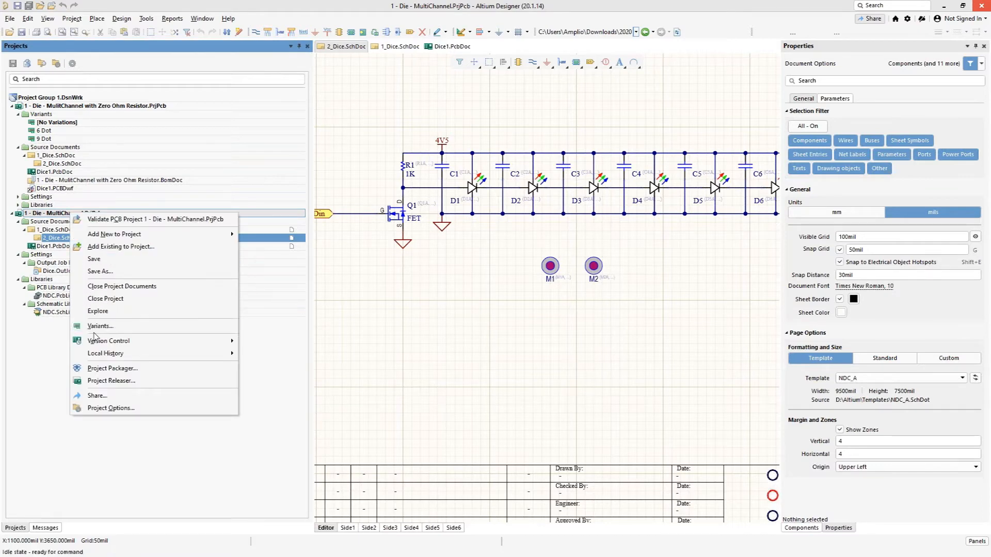
click(72, 18)
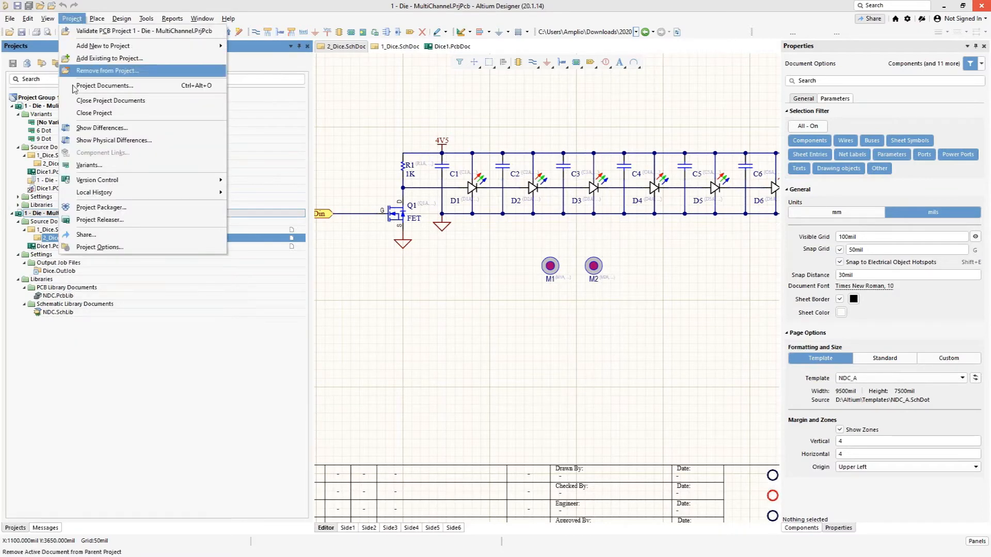
click(81, 166)
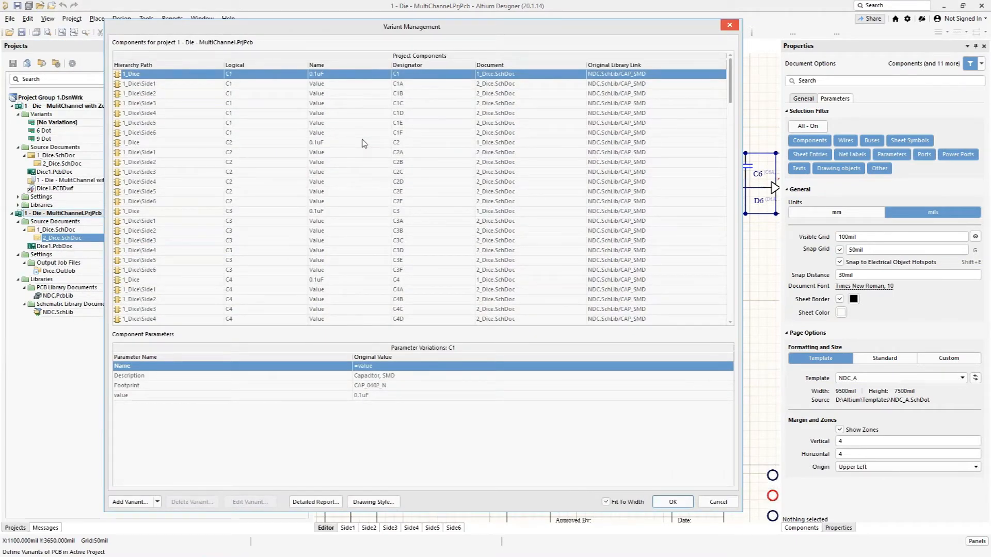
scroll(349, 182, down, 18)
scroll(350, 179, down, 18)
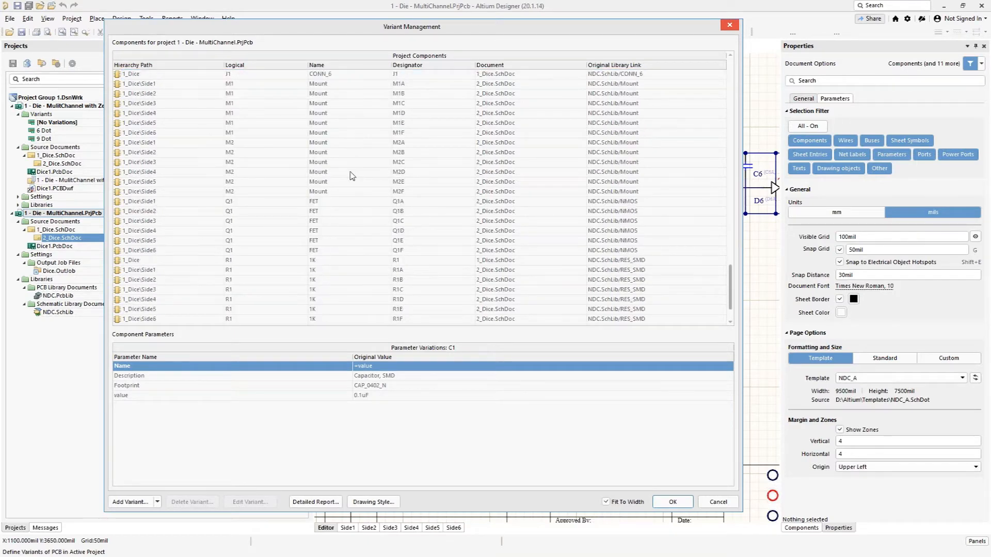
scroll(350, 176, up, 15)
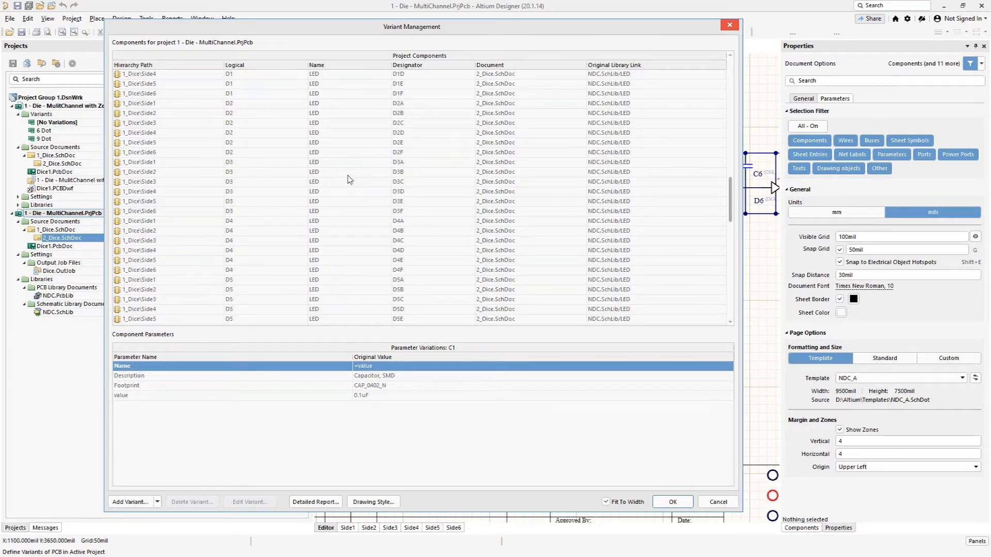
Step: Add a project variant with the description "6 Dot", without variation of fabrication outputs
click(129, 504)
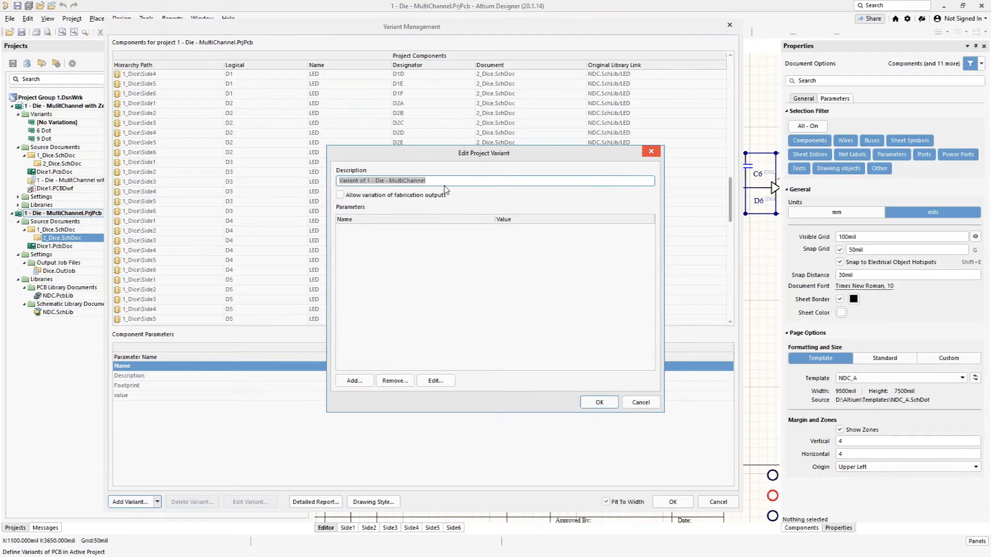
text(Dot)
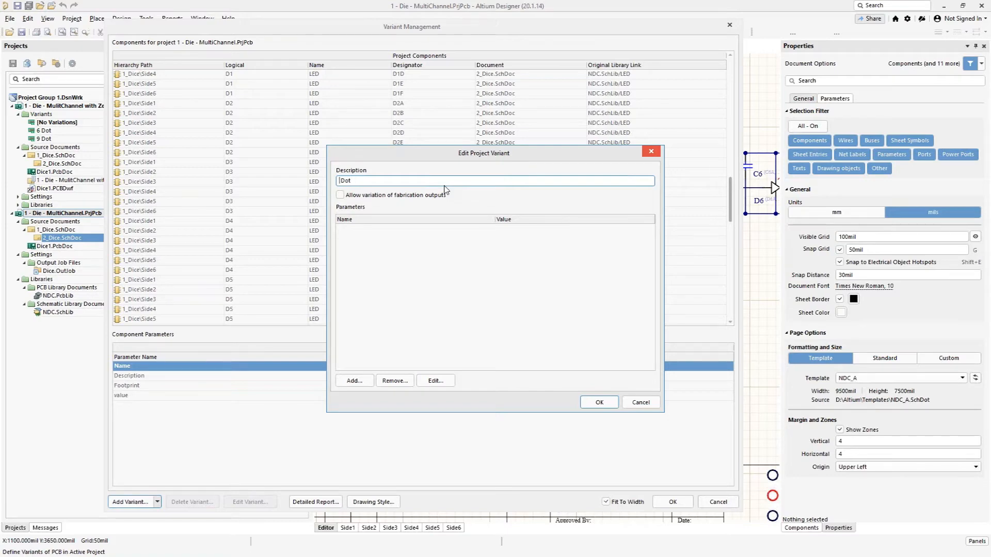
click(410, 247)
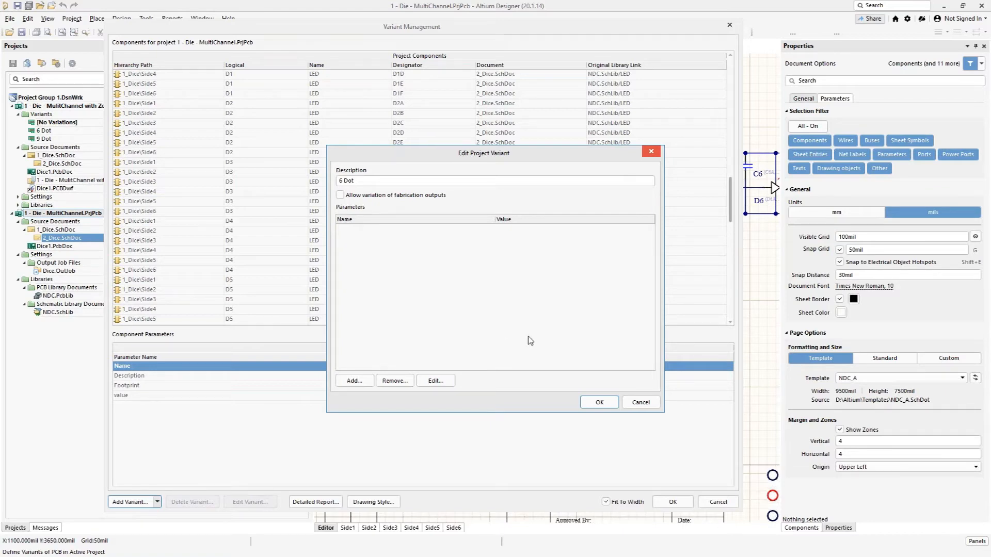
click(599, 403)
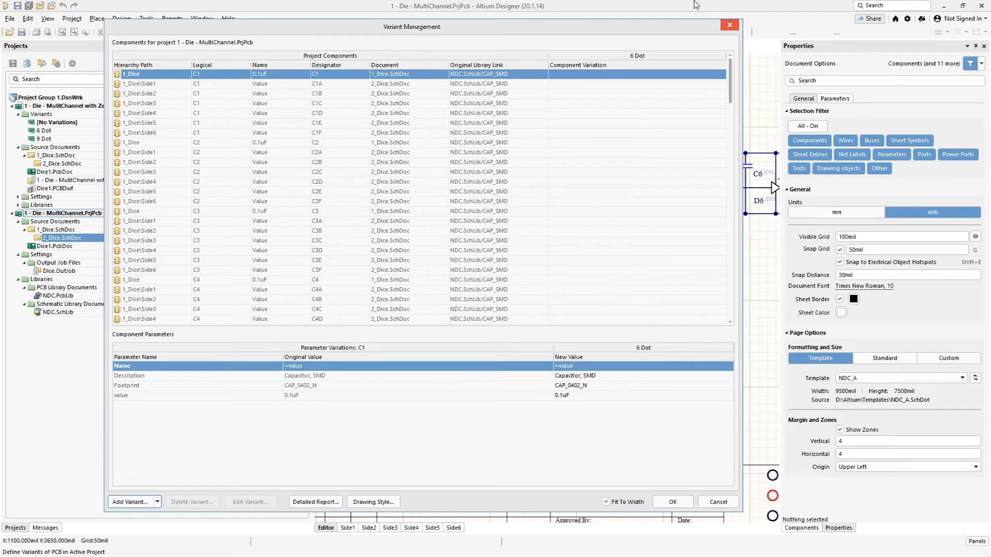
Step: Set the 1_Dice capacitor C4 to Not Fitted in the 6 Dot variant
scroll(606, 201, down, 20)
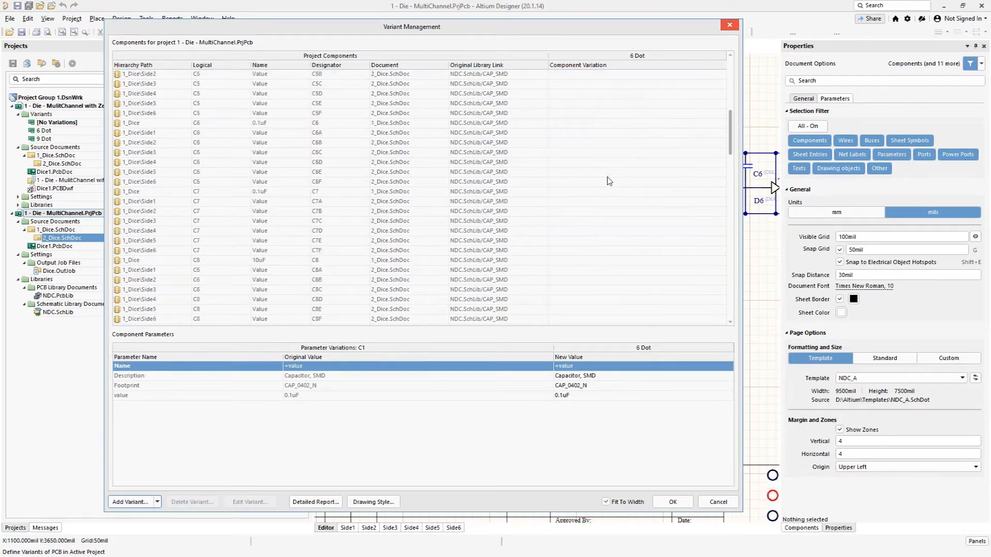
scroll(612, 220, up, 20)
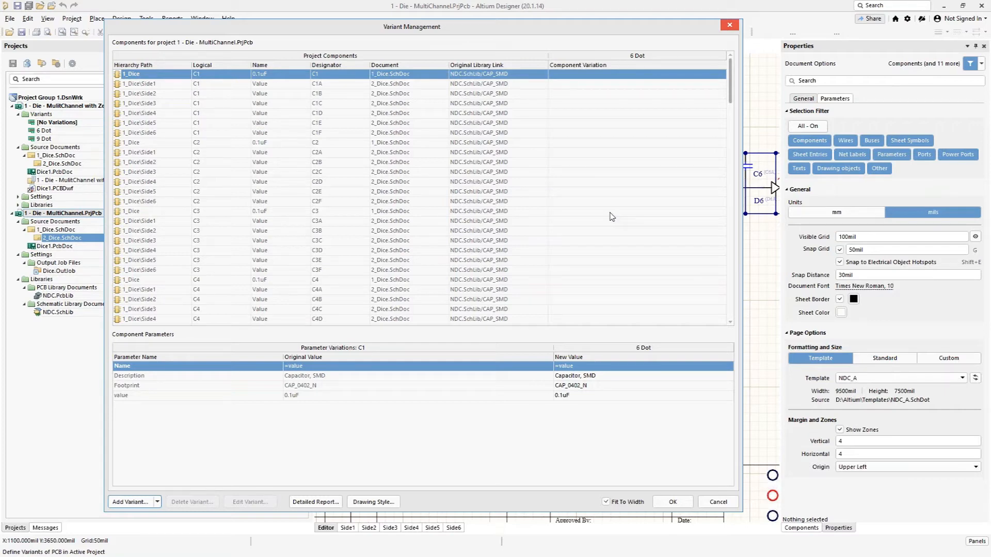
scroll(608, 248, down, 1)
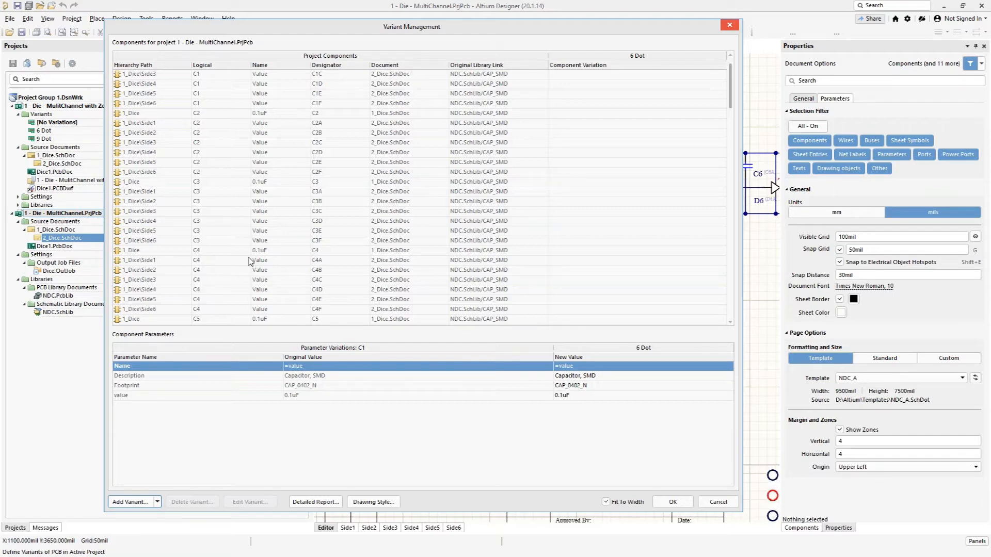
scroll(150, 256, down, 2)
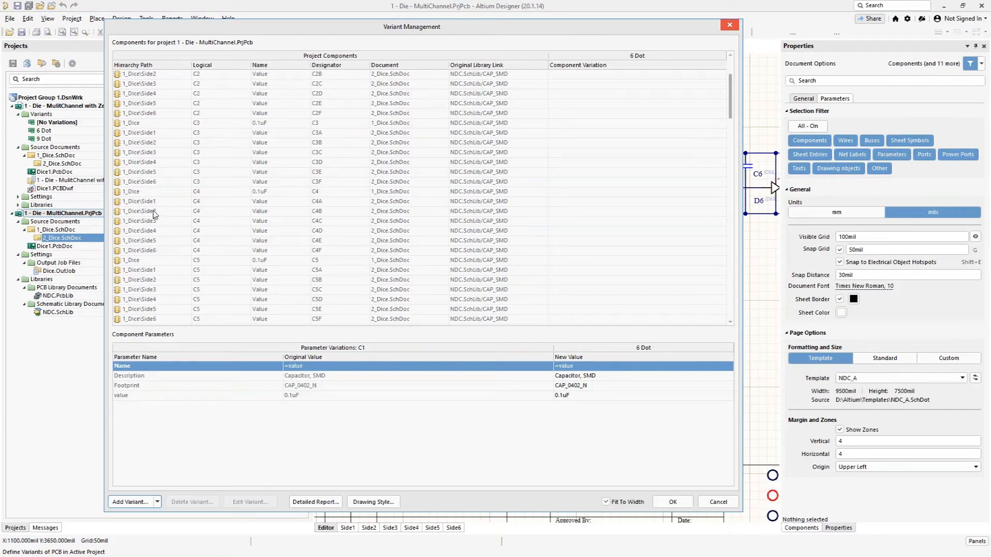
click(159, 192)
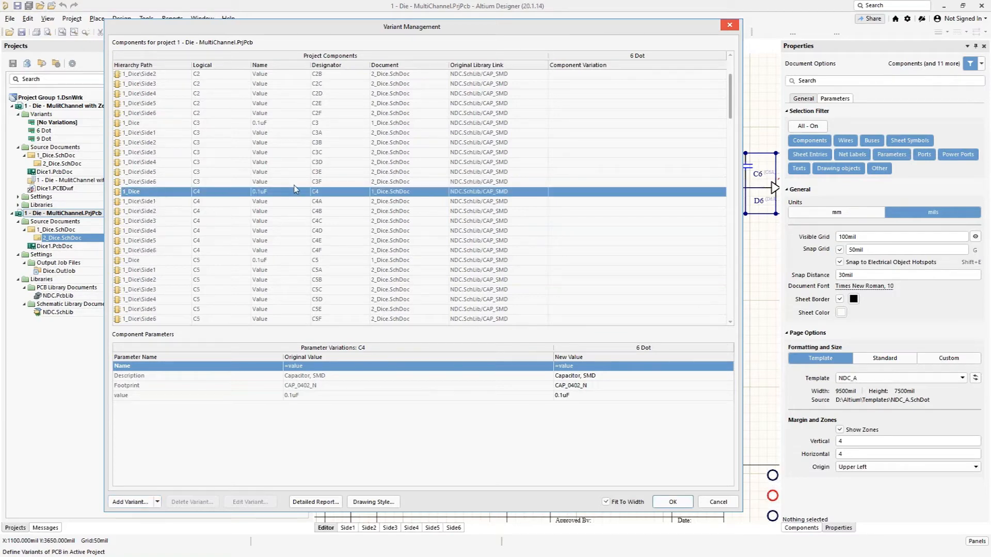
click(695, 196)
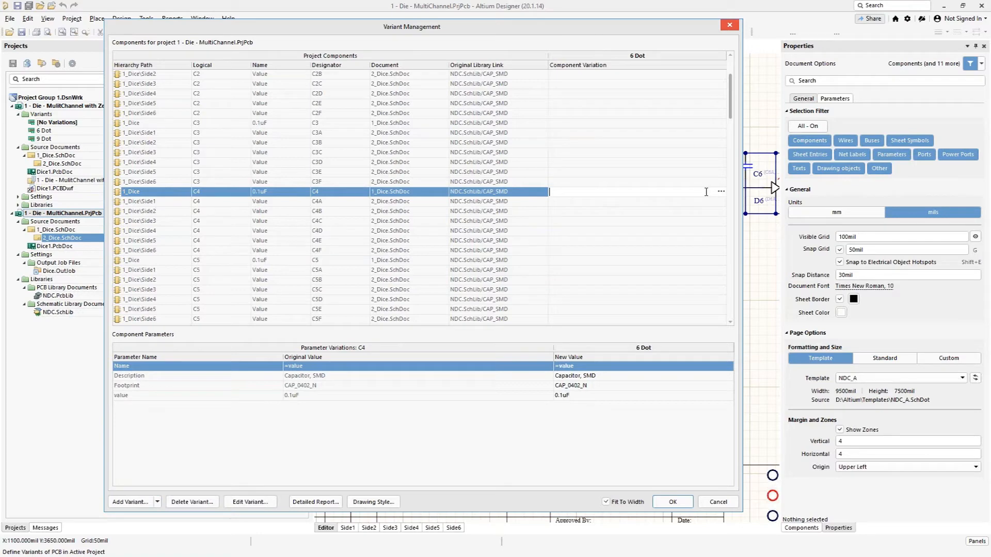
click(721, 192)
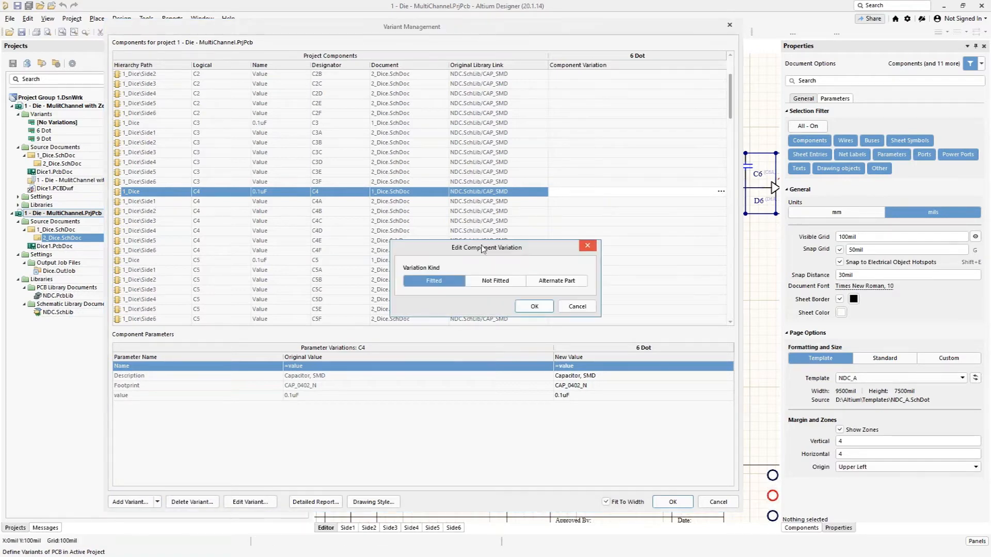
click(496, 282)
click(529, 306)
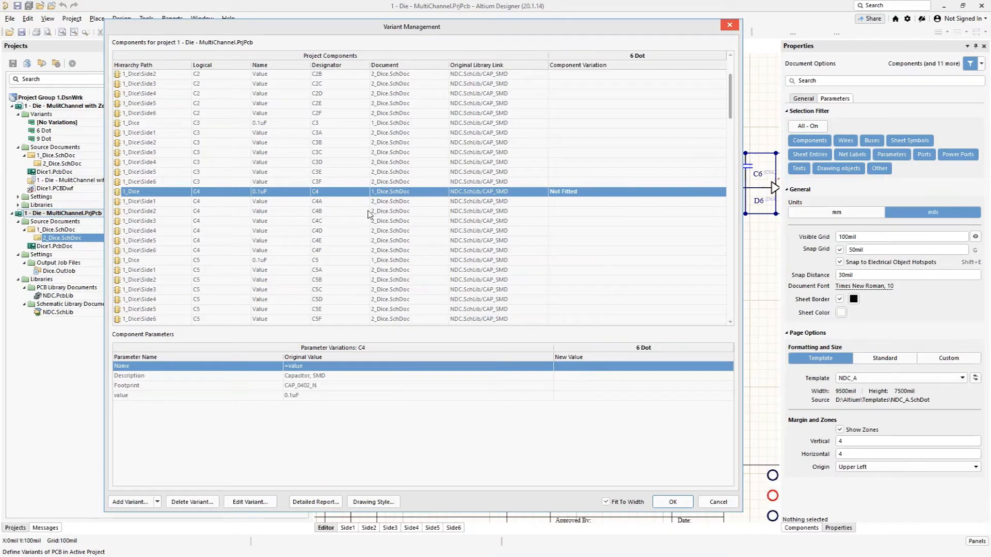
Step: Set capacitors C4A to C4F on Side1 to Side6 to Not Fitted in the 6 Dot variant
click(150, 201)
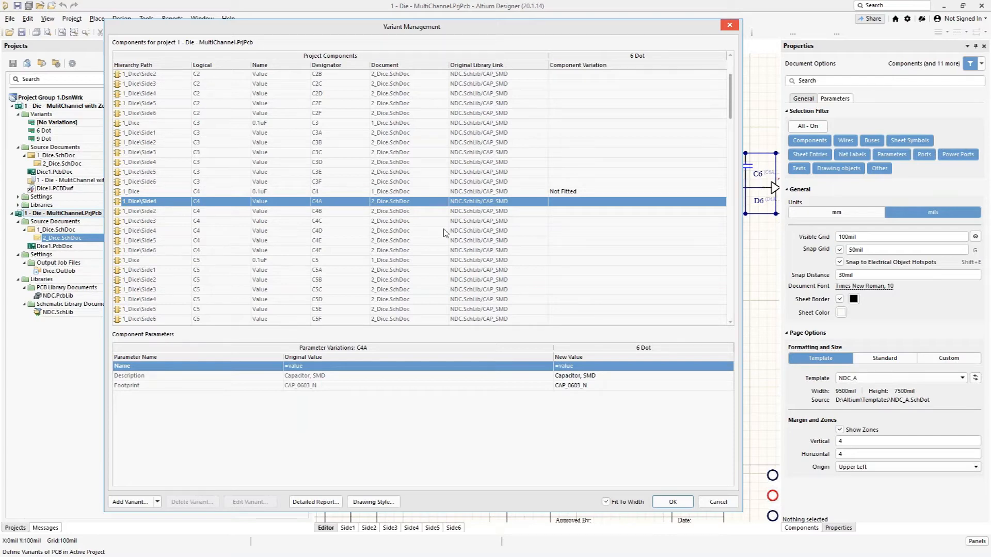
shift+click(153, 251)
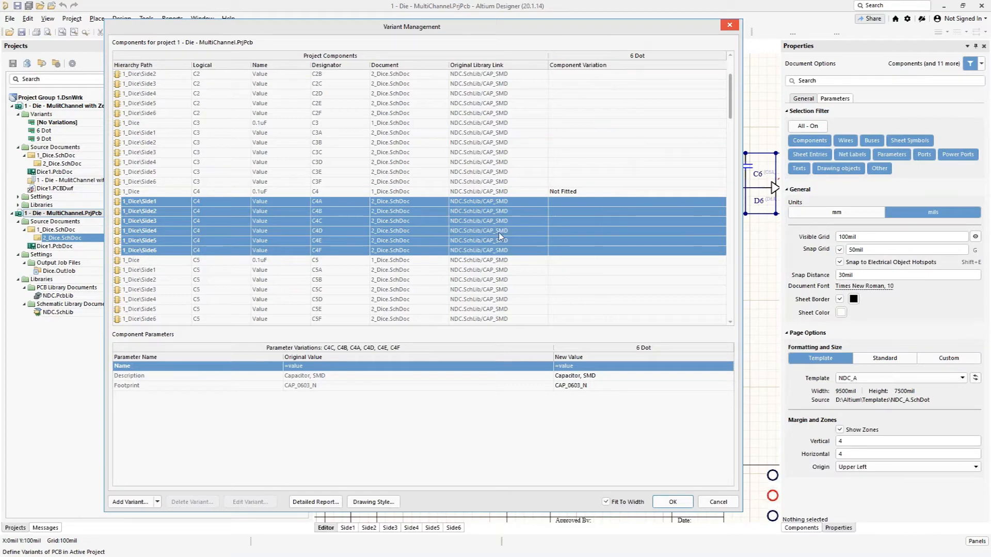
right_click(566, 251)
click(574, 203)
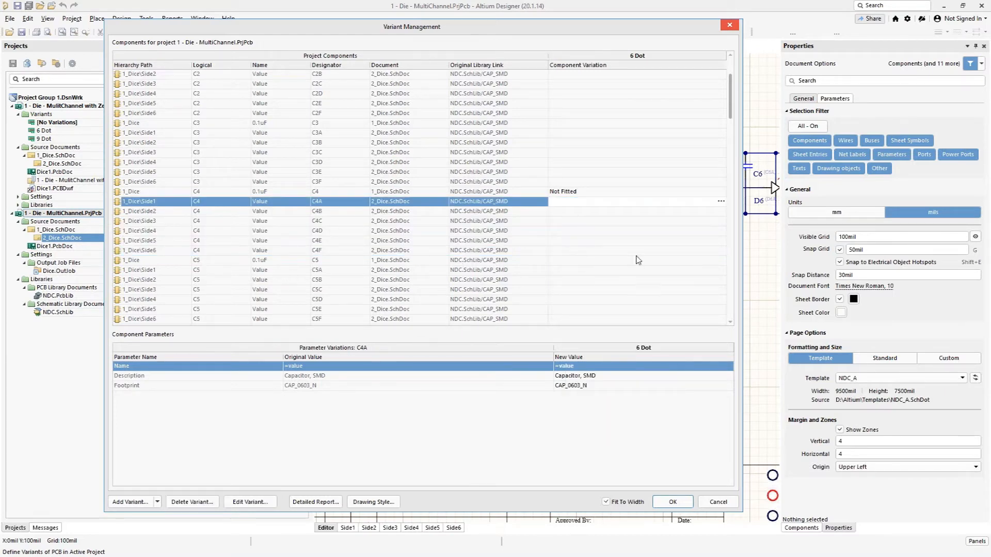
shift+click(571, 252)
right_click(569, 252)
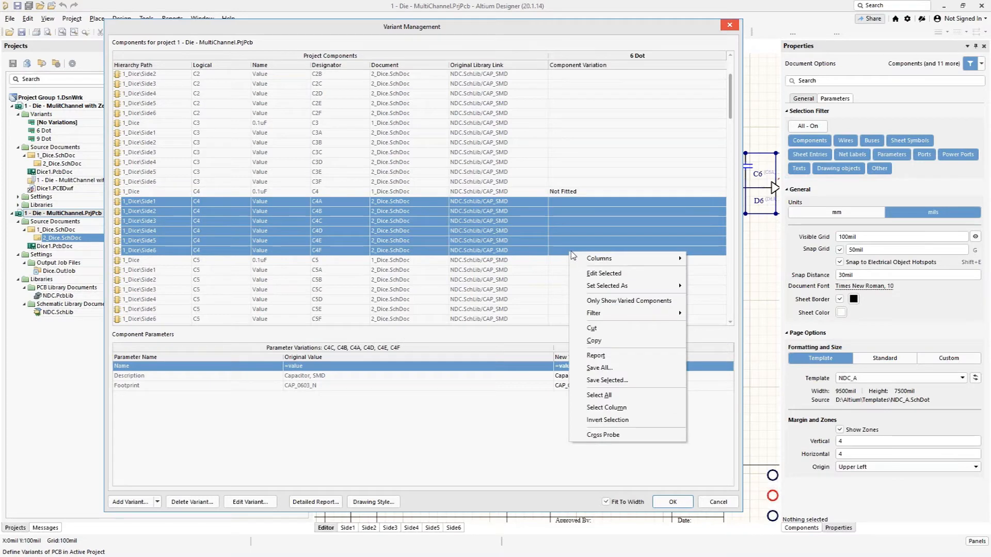
mouse_move(671, 286)
click(715, 299)
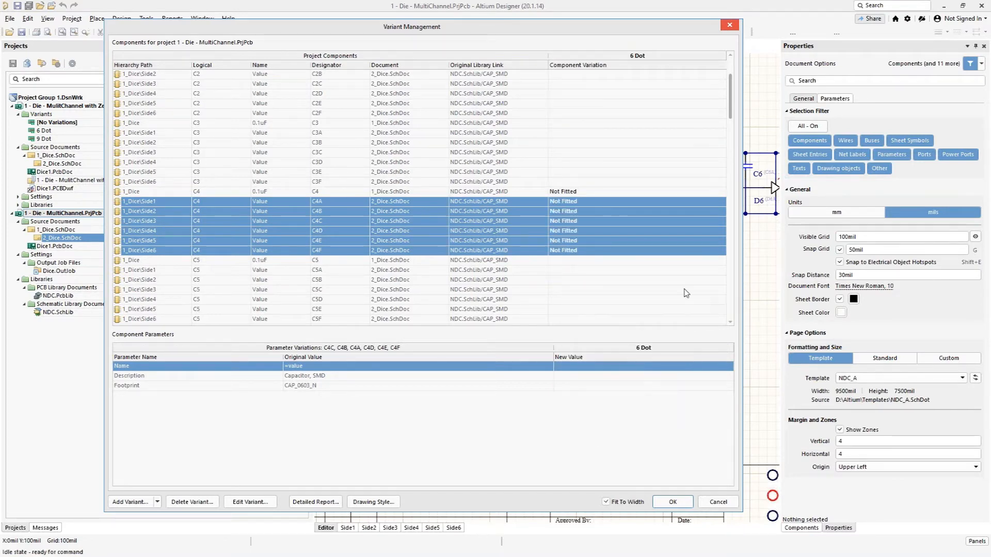
Step: Set C6 and C6A to C6F to Not Fitted in the 6 Dot variant and accept the component variations
click(606, 269)
scroll(571, 277, down, 3)
scroll(350, 248, up, 1)
scroll(336, 246, down, 1)
scroll(232, 237, down, 1)
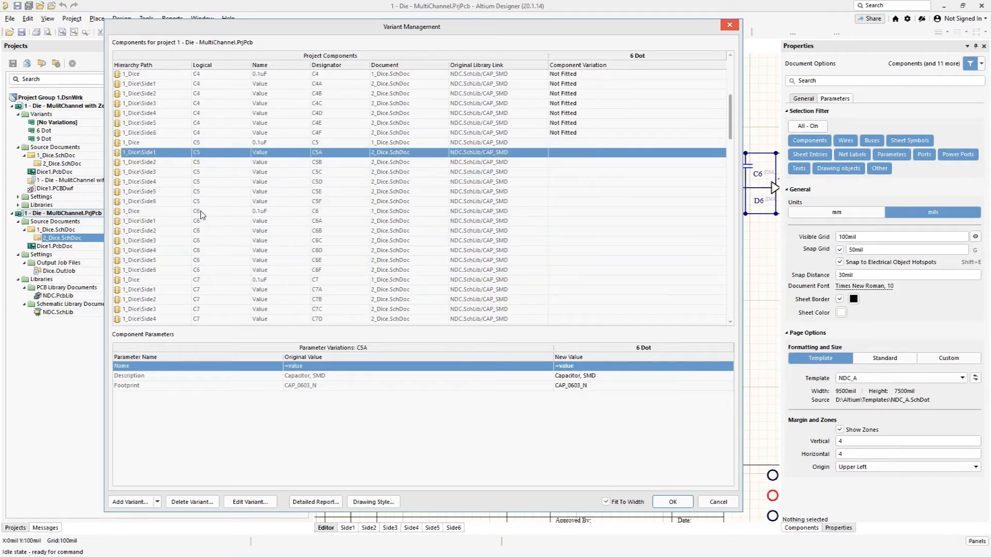
click(561, 211)
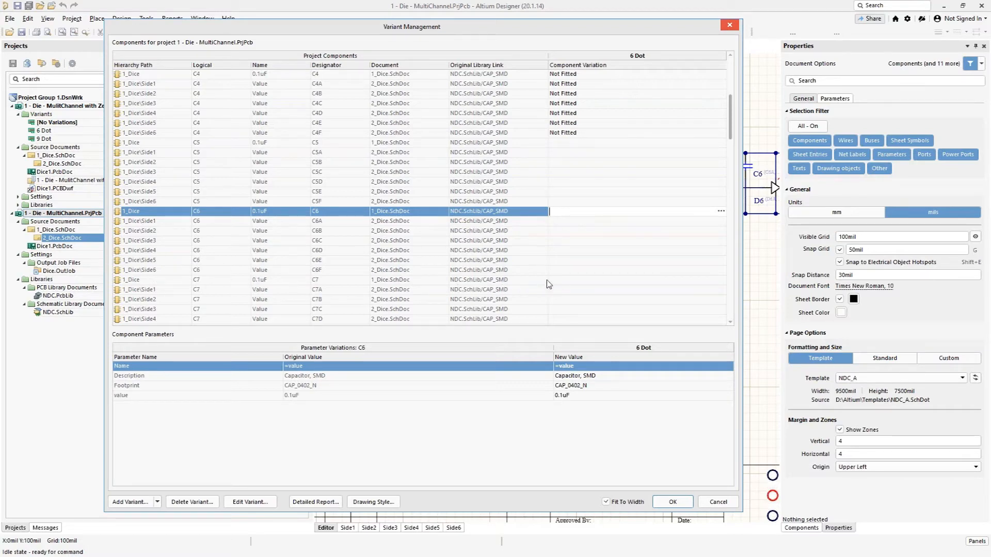
shift+click(563, 270)
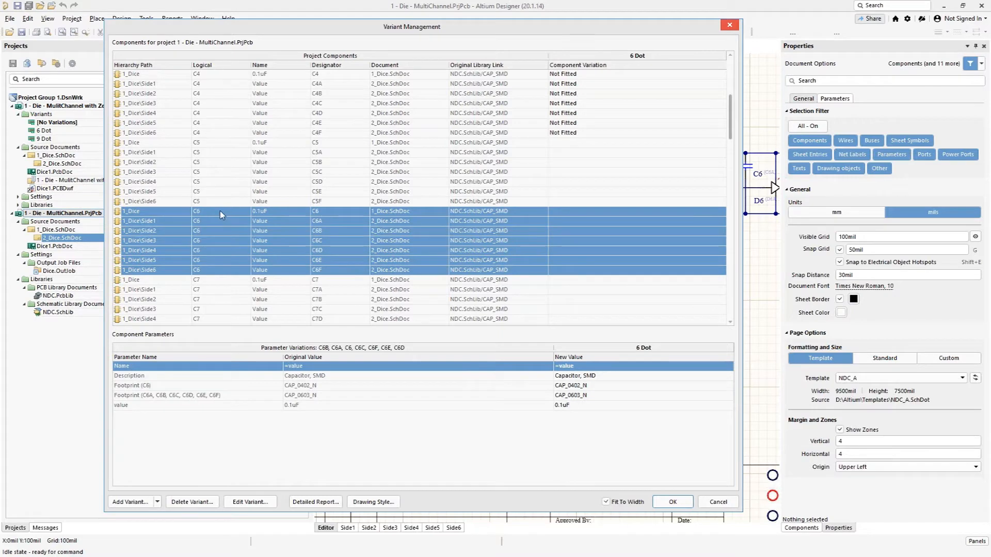
right_click(562, 268)
mouse_move(607, 304)
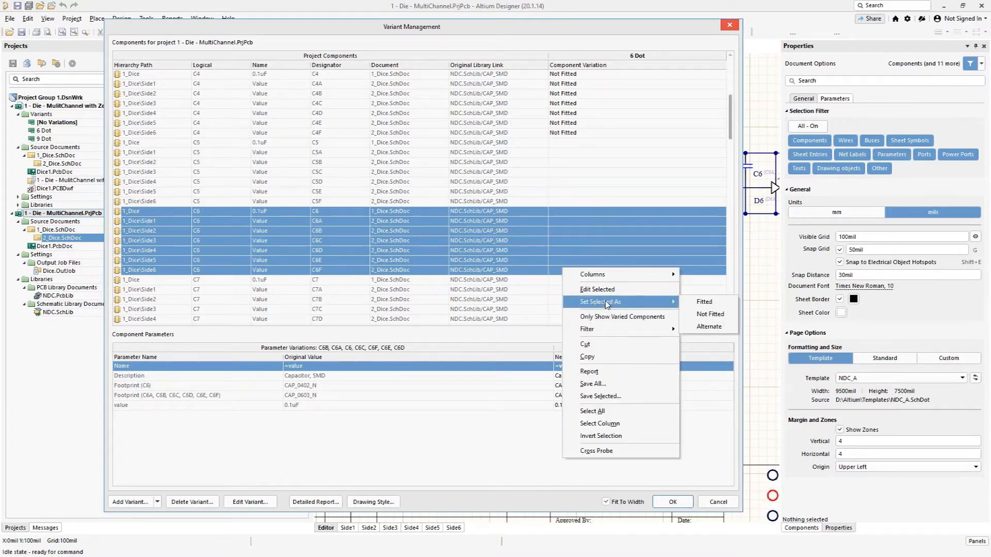
click(710, 314)
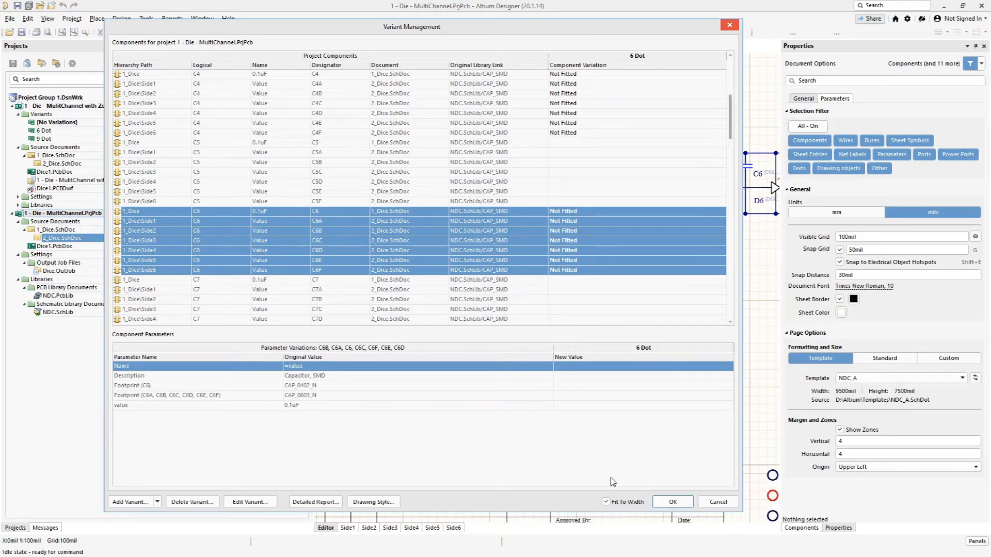
click(666, 502)
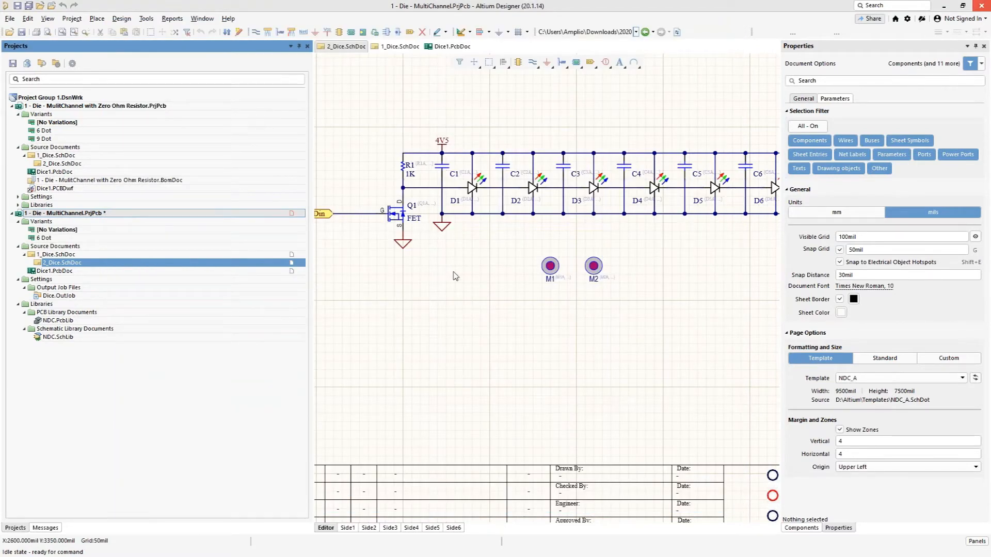
Step: Make 6 Dot the active variant of the MultiChannel project
right_drag(695, 250, 612, 273)
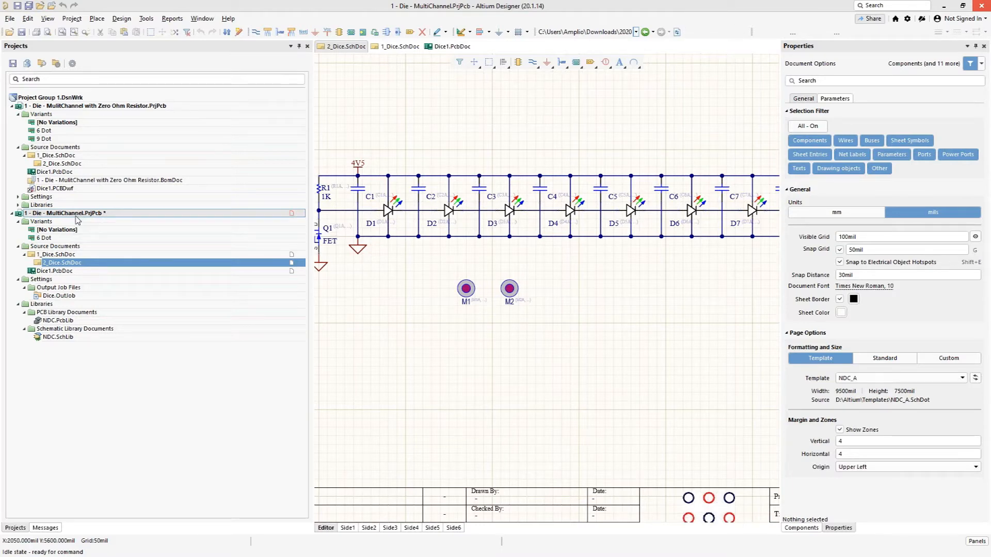
click(47, 239)
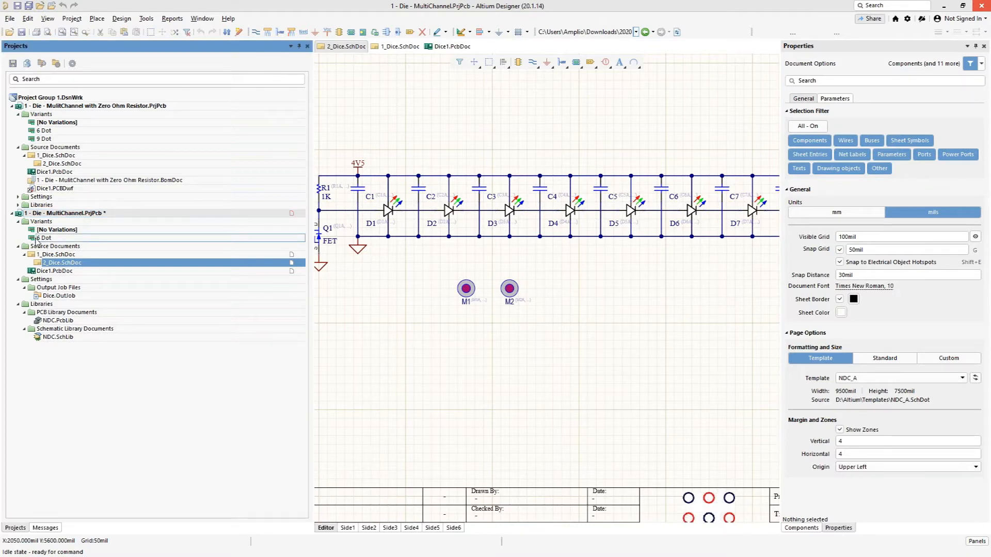
double_click(37, 238)
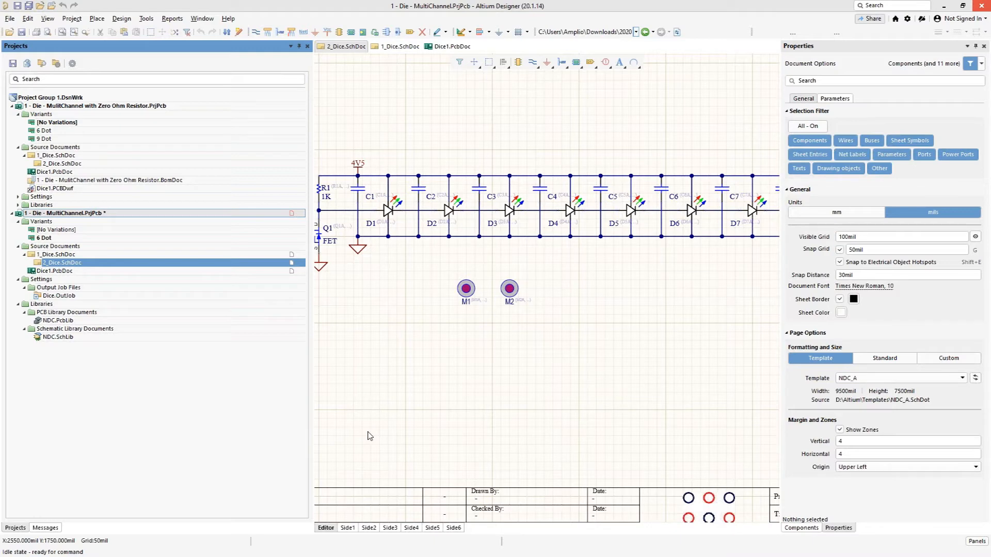
Step: Check the capacitors C4 and C6 in the compiled 2_Dice schematic for each channel from Side1 to Side6
click(348, 528)
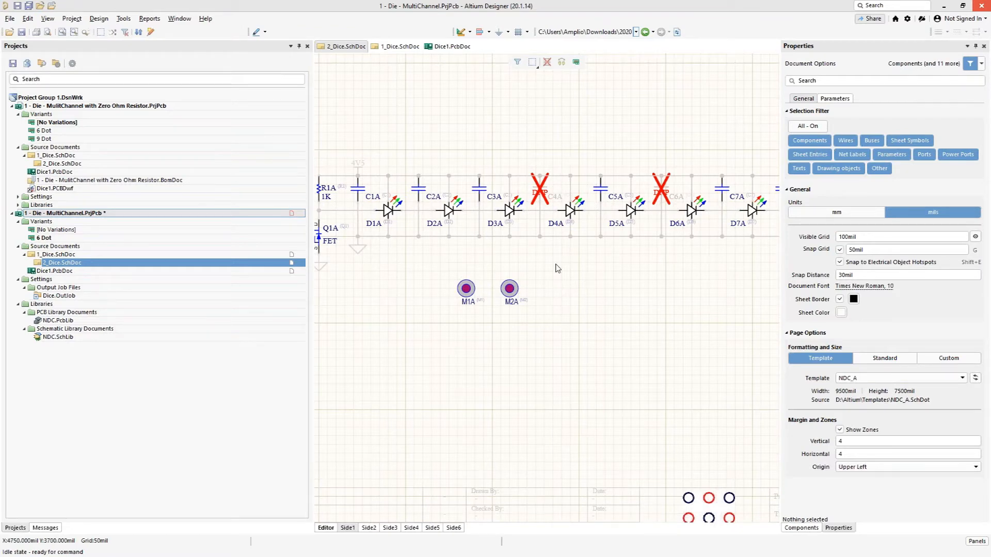
click(368, 531)
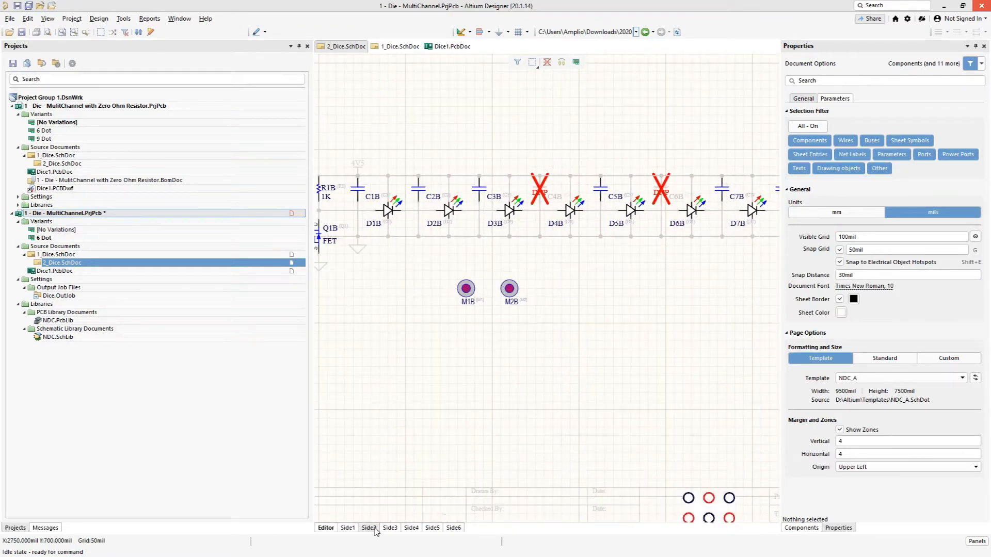
click(390, 530)
click(414, 527)
click(435, 530)
click(452, 530)
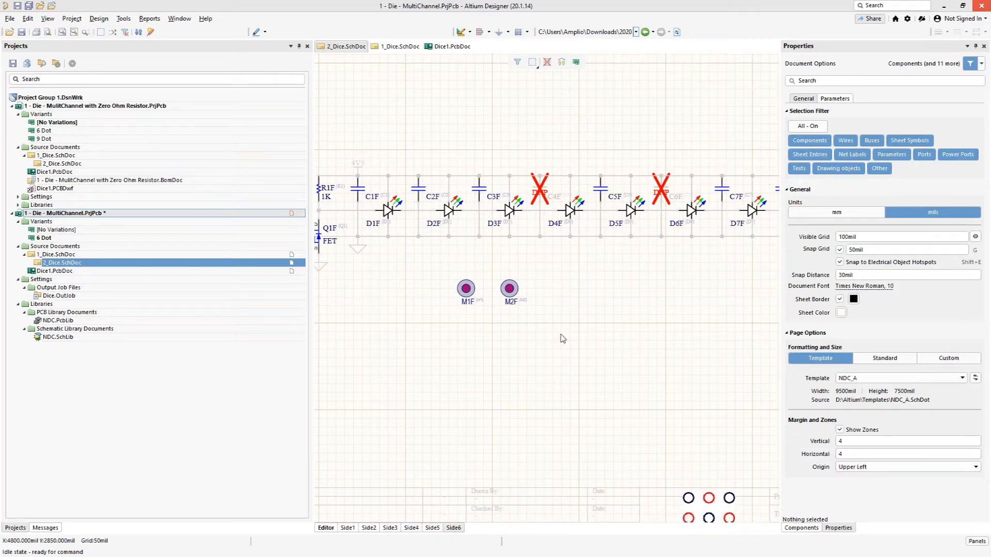
ctrl+scroll(562, 337, up, 2)
right_drag(581, 228, 495, 391)
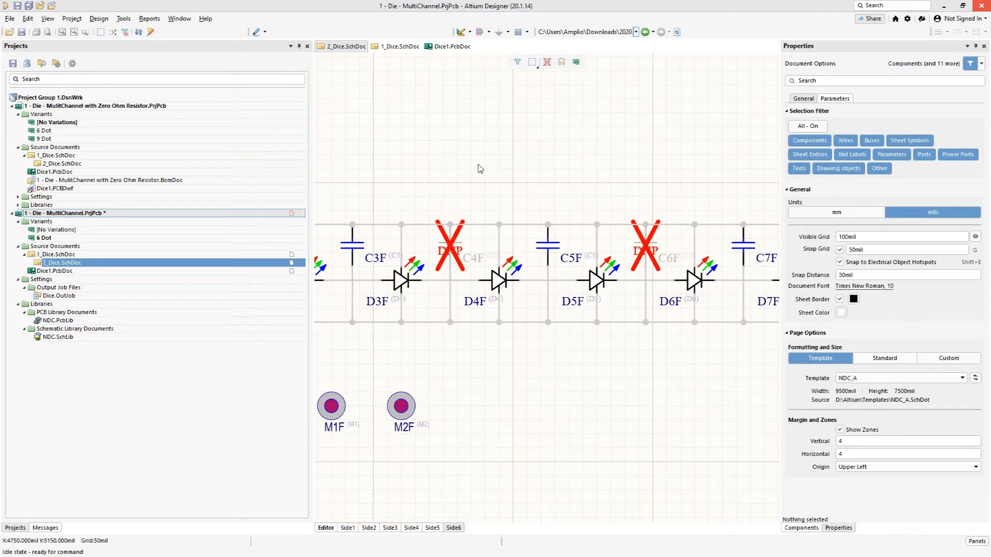
Step: Open the variant drawing style options, preview Use Gray Box and Mesh for unfitted schematic parts, and return to Use Red Cross
click(72, 18)
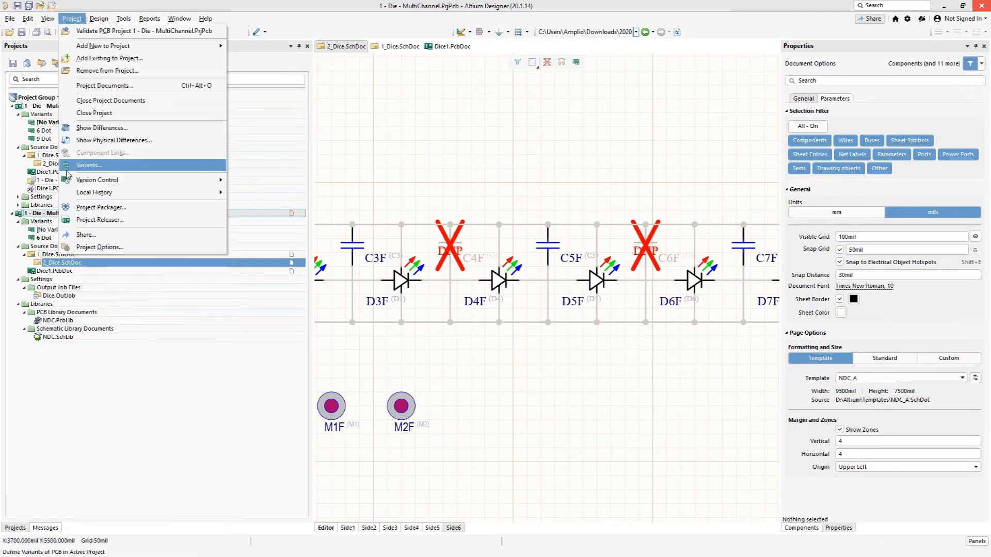
click(88, 165)
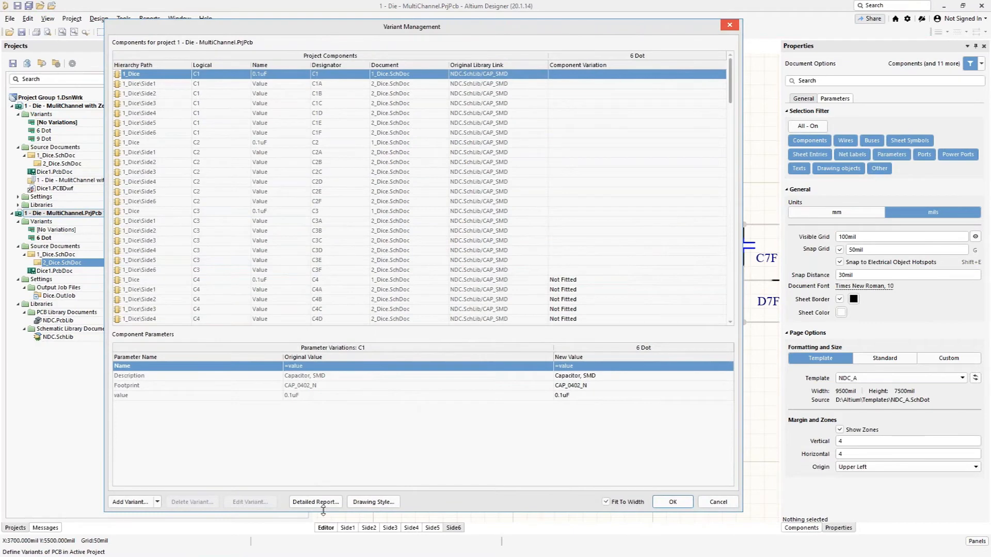
click(377, 502)
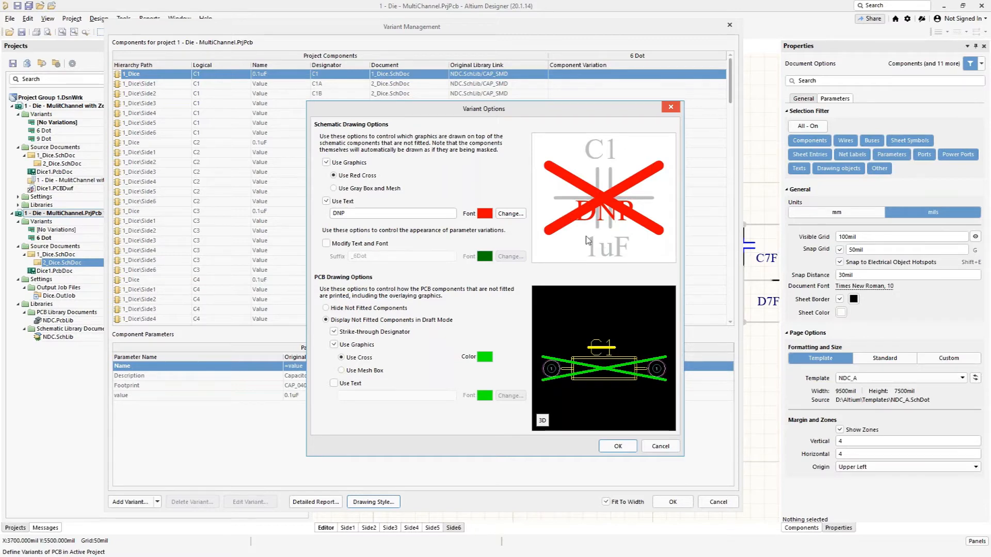
click(333, 189)
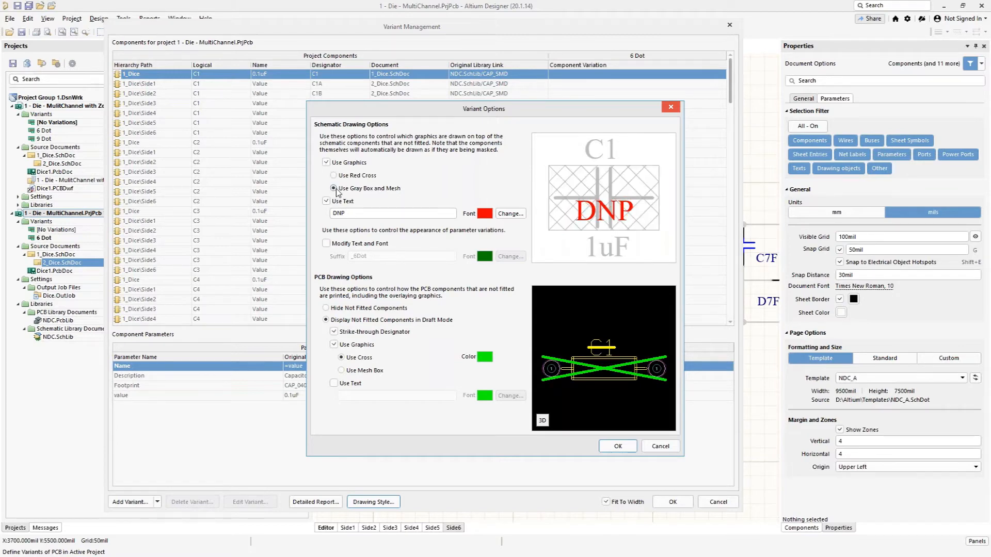
click(334, 176)
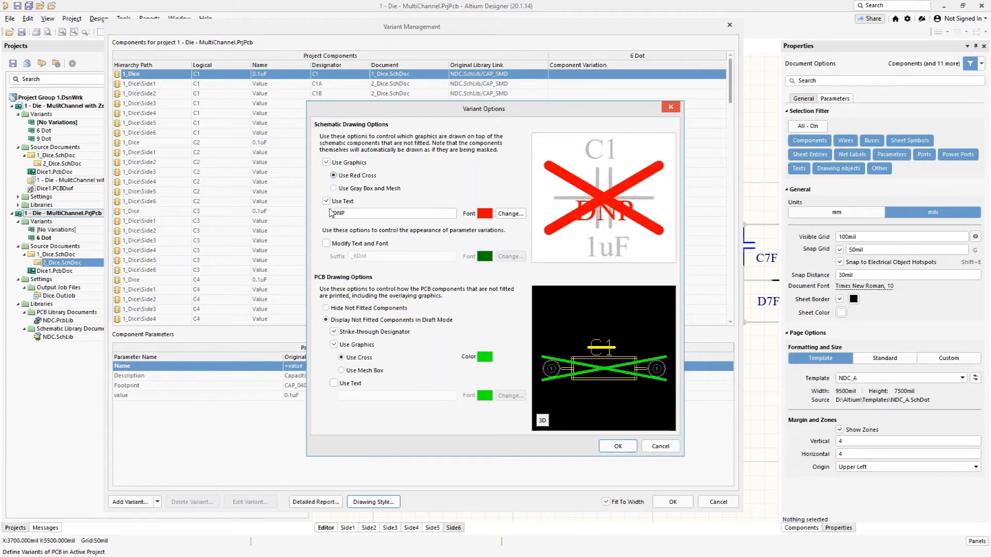
double_click(349, 213)
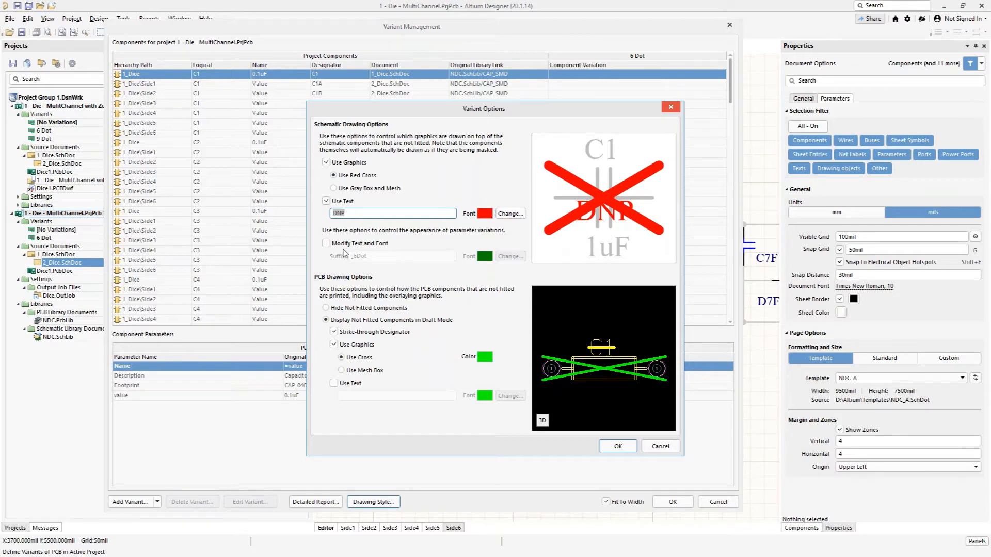
Step: Enable modified text and font for parameter variations in the schematic and enter the suffix "_6Dot"
click(326, 244)
double_click(386, 256)
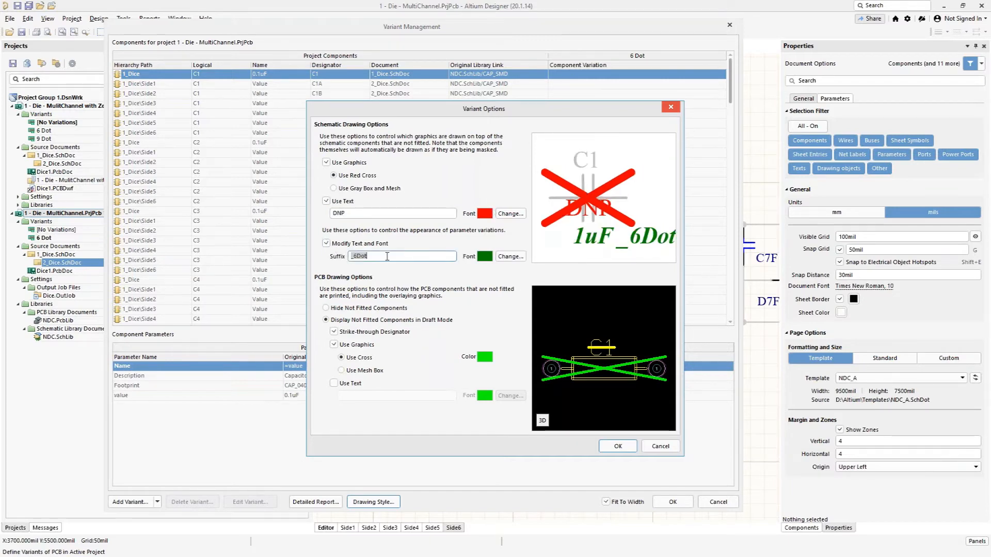
click(387, 256)
key(BackSpace)
key(BackSpace)
key(BackSpace)
key(BackSpace)
key(BackSpace)
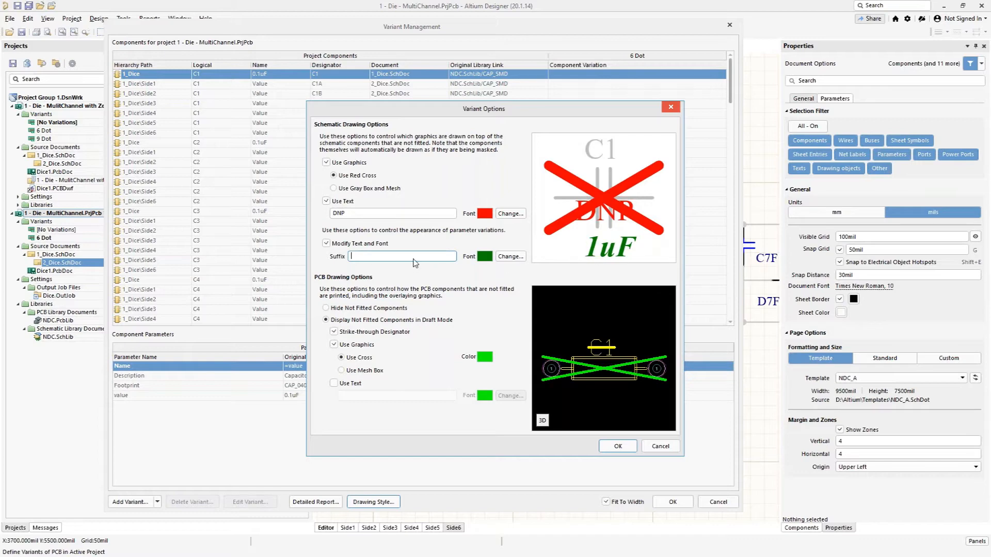
text(_6Dot)
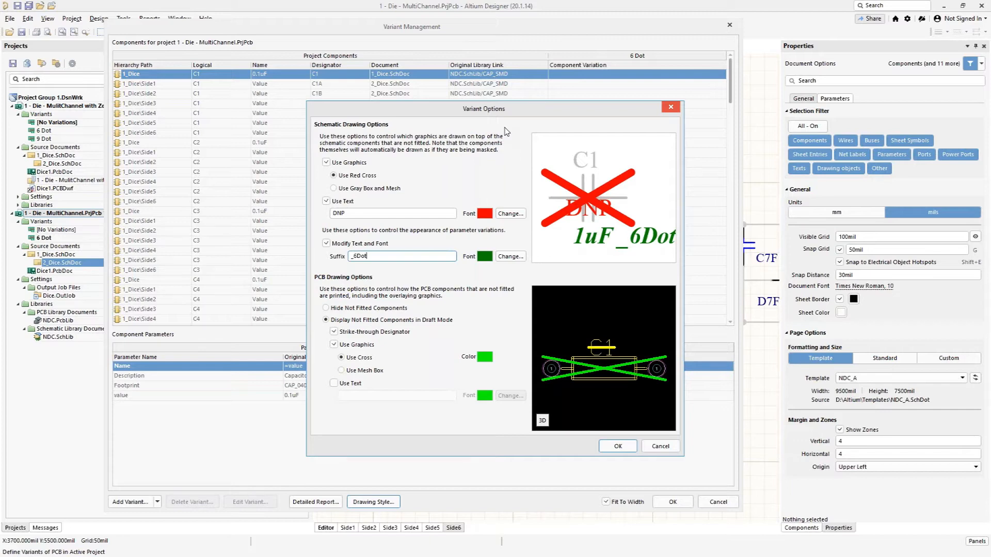
Step: Accept the variant drawing options and save the variant settings of the MultiChannel project
click(618, 446)
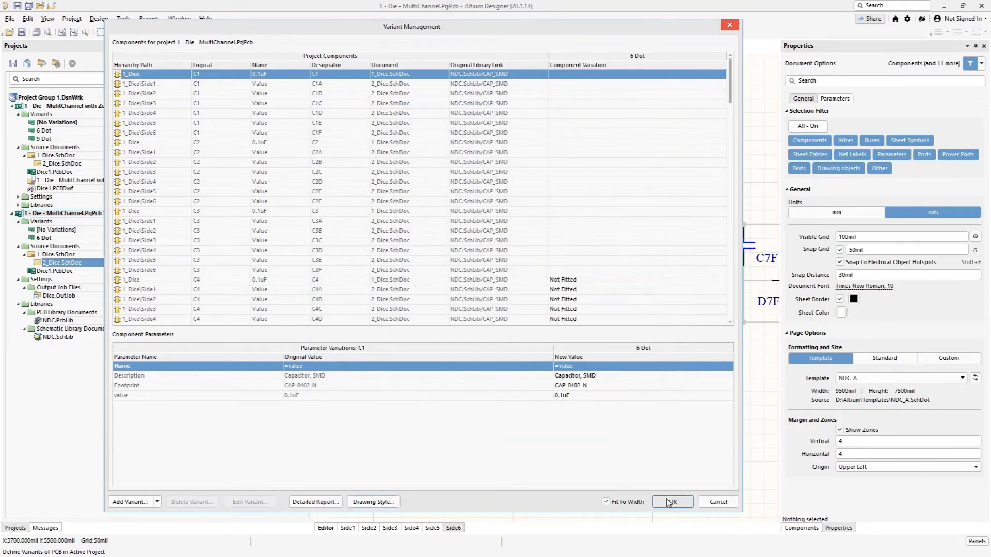
click(669, 502)
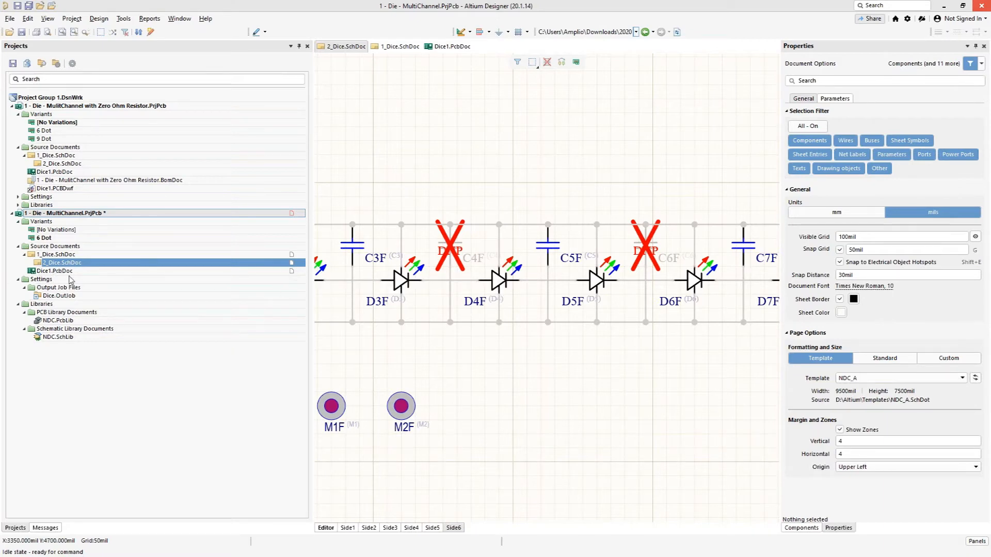
Step: Show Dice1.PcbDoc in 3D and inspect the capacitor locations C4A and C6A on side 1
click(441, 48)
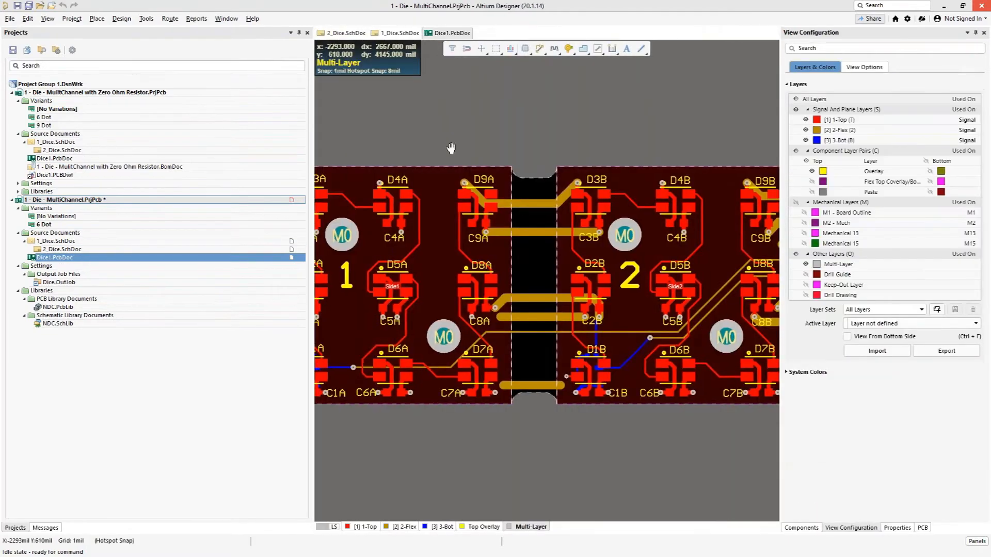
ctrl+scroll(451, 148, up, 5)
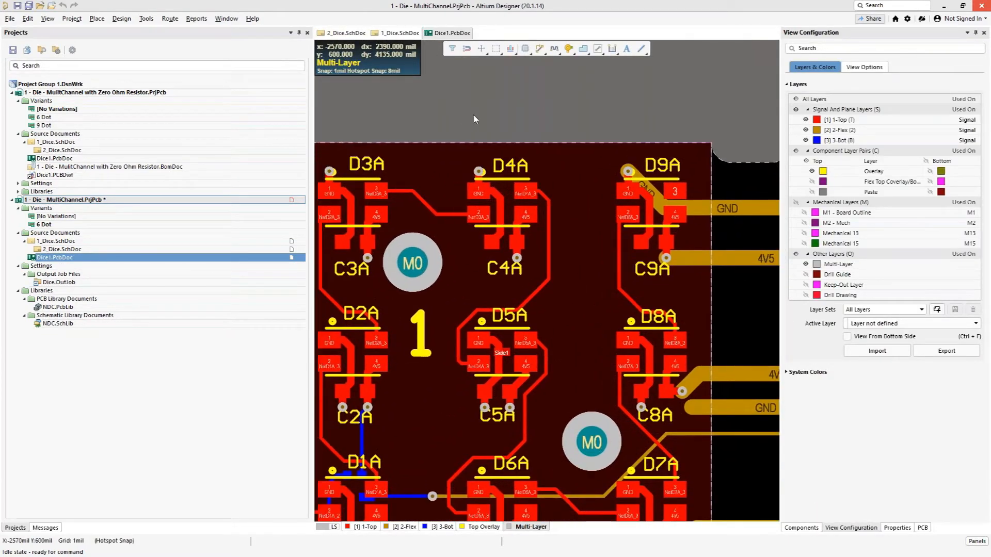
key(3)
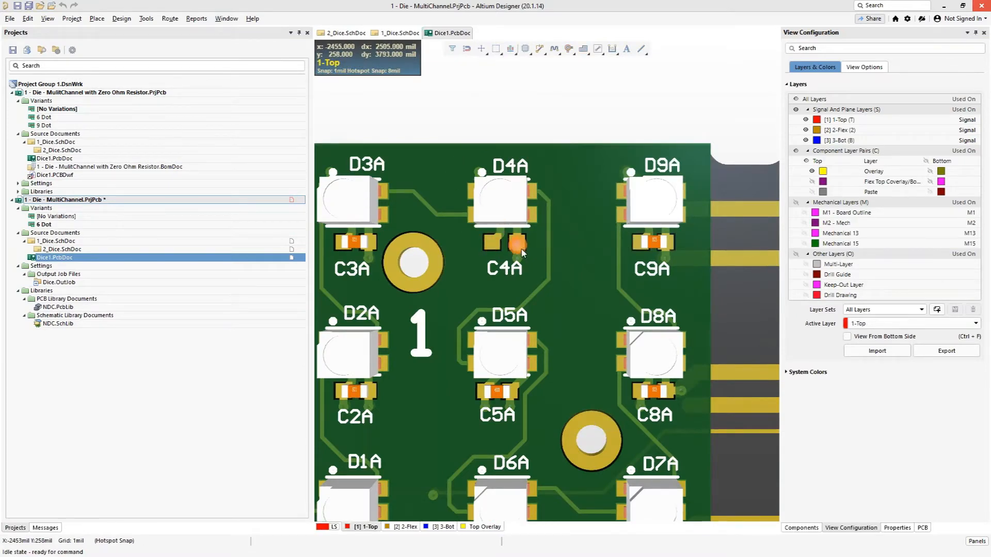
ctrl+scroll(521, 252, down, 3)
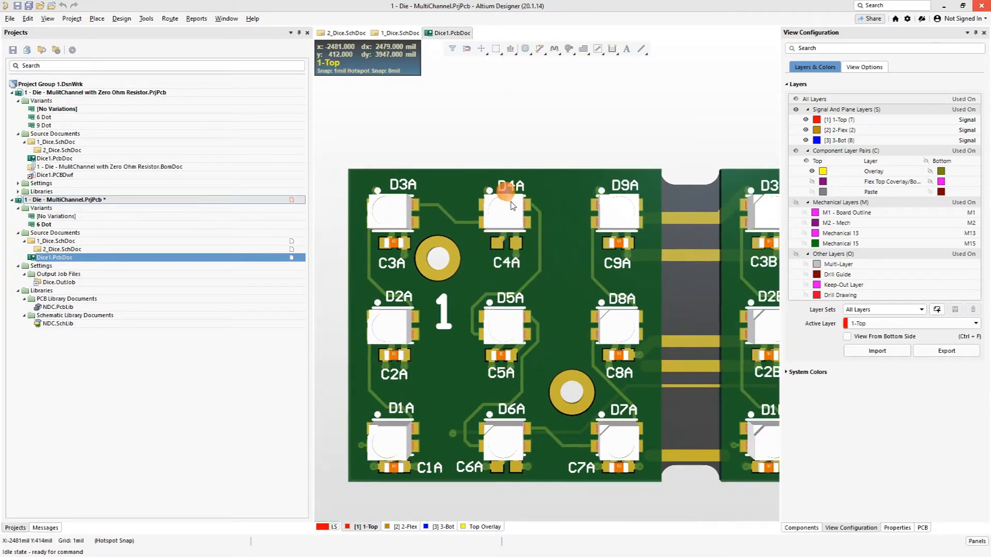
mouse_move(480, 477)
right_down()
mouse_move(501, 330)
mouse_move(476, 305)
right_up()
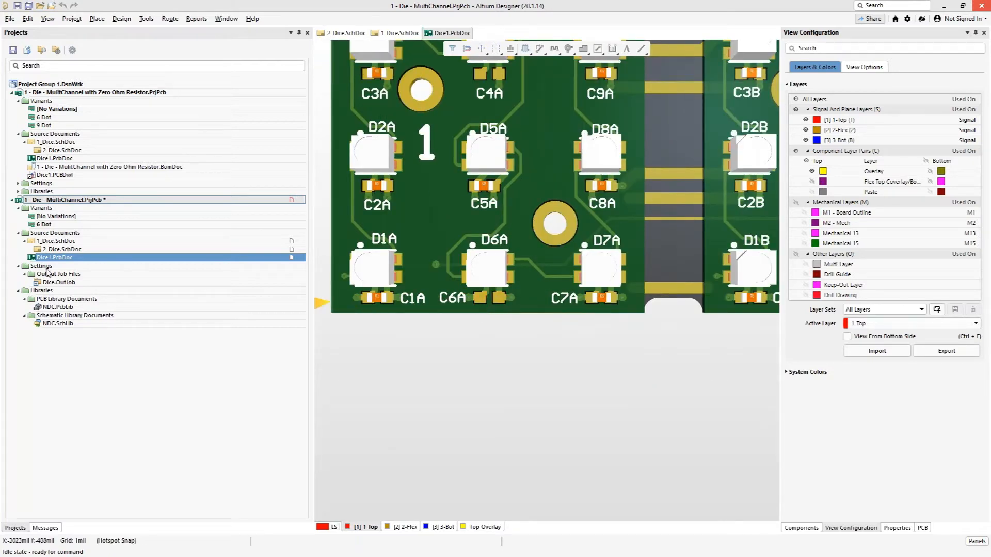
Step: Compare capacitors C4 and C6 on the 3D board by activating No Variations and switching back to the 6 Dot variant
double_click(57, 217)
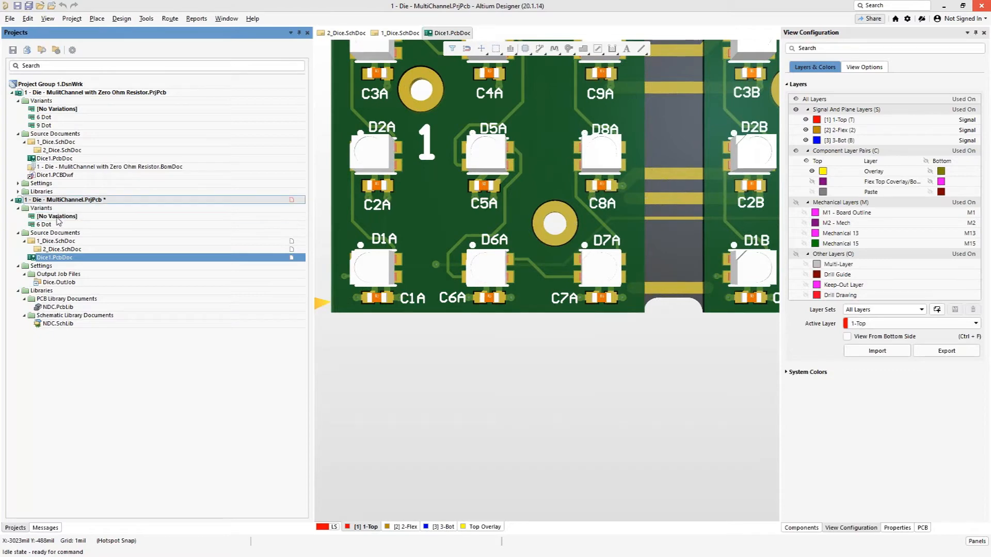
ctrl+scroll(458, 277, down, 3)
right_drag(503, 361, 459, 373)
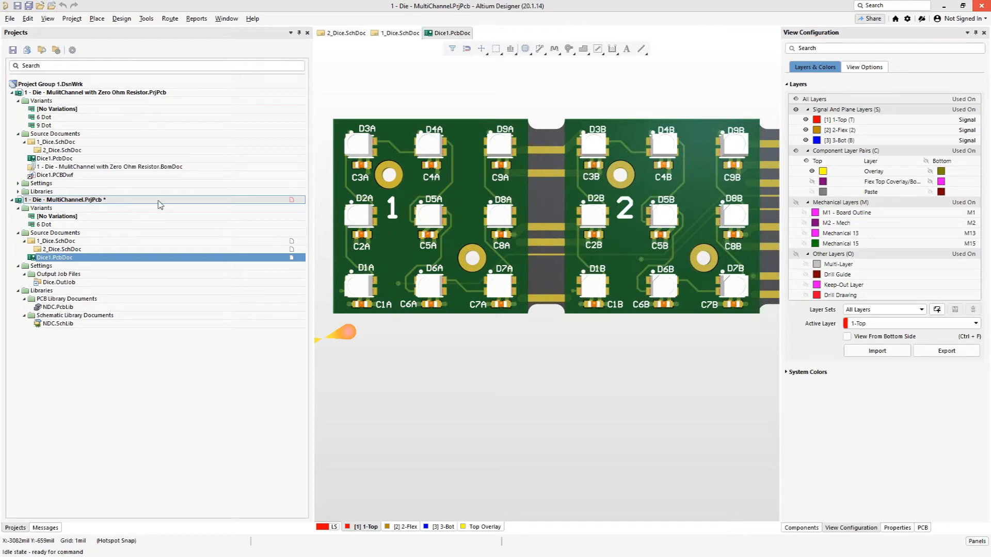
double_click(39, 226)
right_drag(614, 388, 505, 405)
ctrl+scroll(560, 251, up, 3)
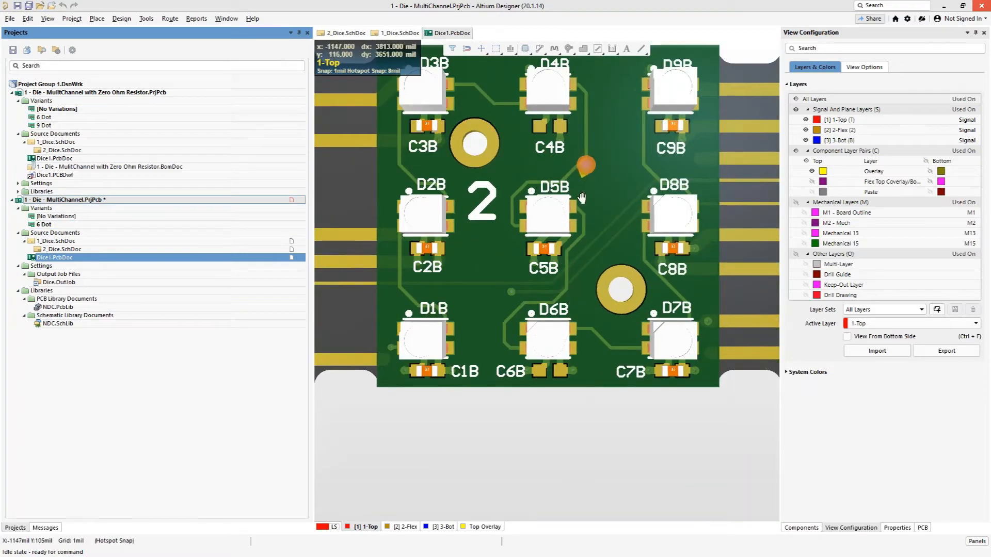
right_drag(586, 170, 580, 259)
ctrl+scroll(547, 203, up, 1)
Step: Return the board to the 2D view and examine the tracks and pads around LED D4A and capacitor C4A
click(521, 199)
key(2)
ctrl+scroll(526, 206, up, 2)
ctrl+scroll(526, 206, up, 2)
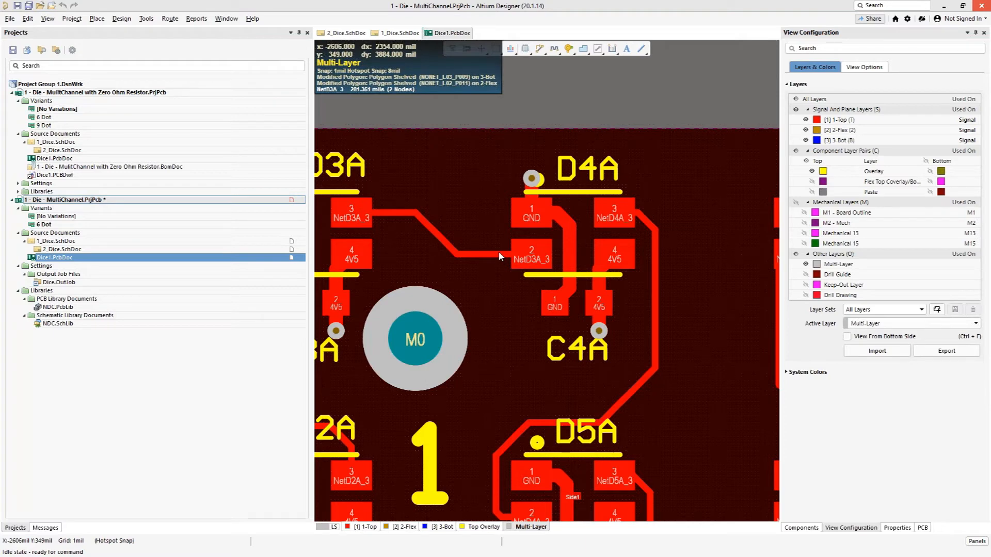
Step: Open the NDC.SchLib schematic library and inspect the LED_Bypass component
click(54, 325)
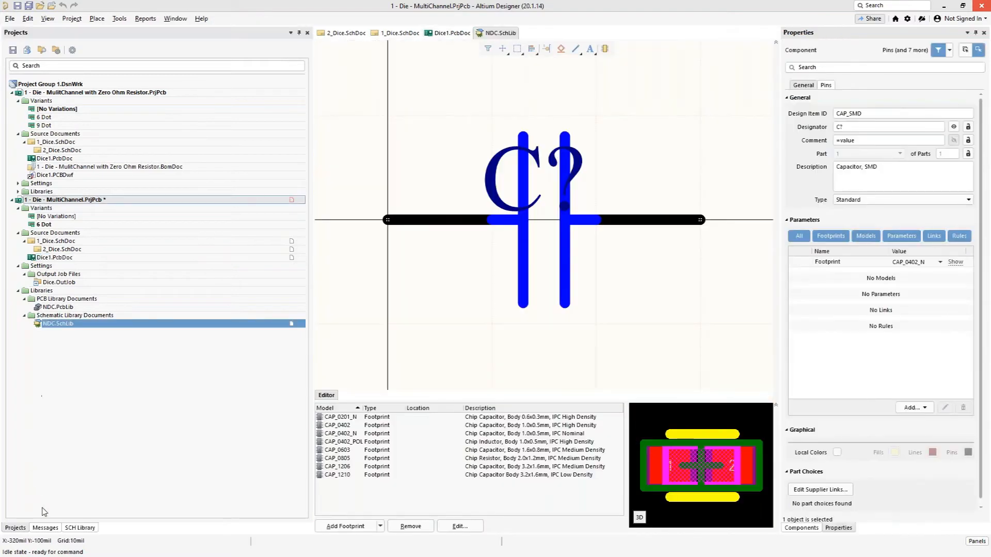
click(65, 529)
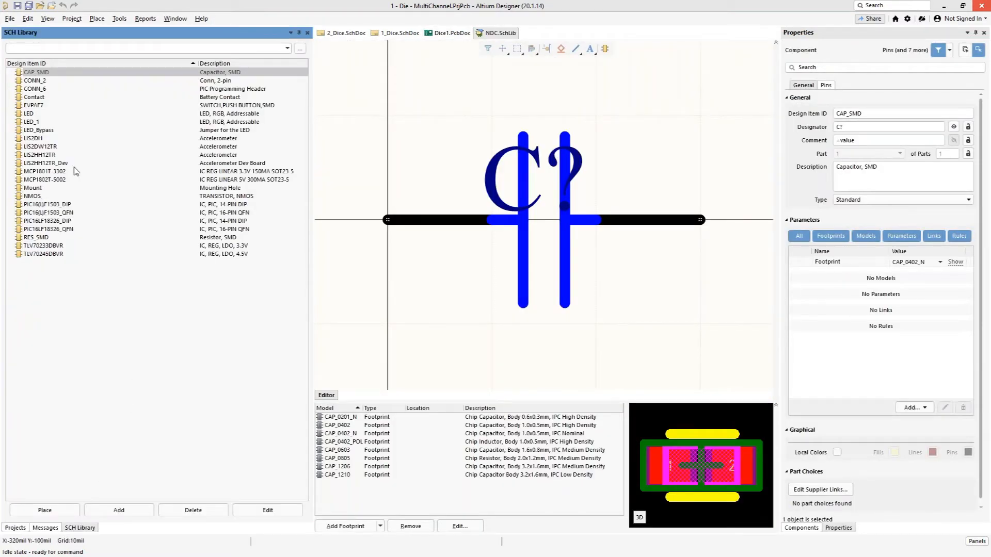
click(47, 131)
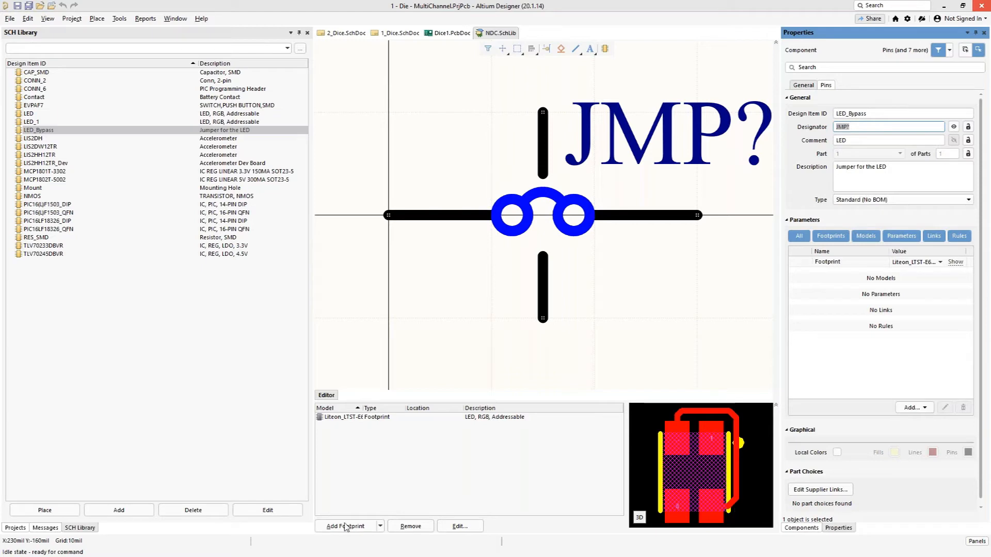
Step: Return to the 2_Dice.SchDoc schematic and open variant management for the MultiChannel project
click(9, 529)
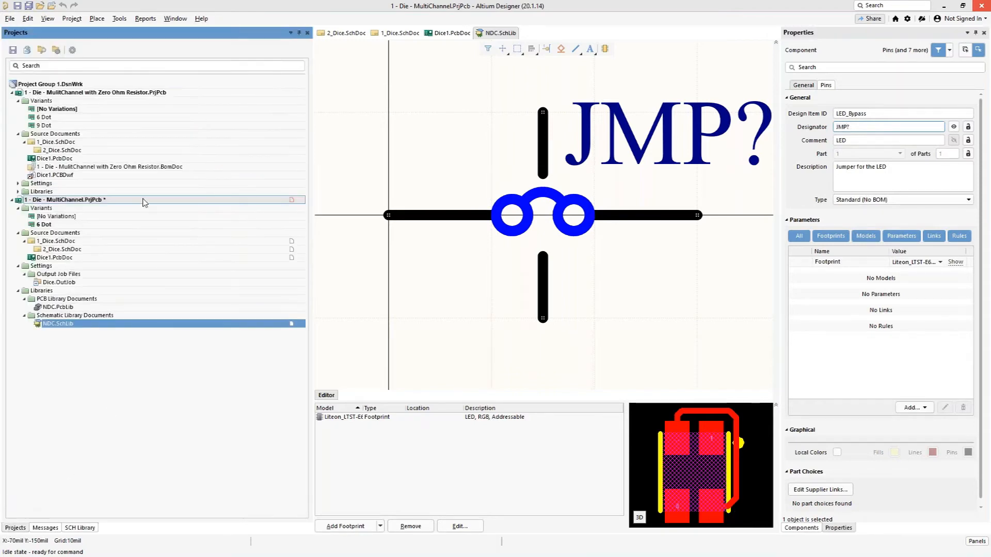
double_click(58, 250)
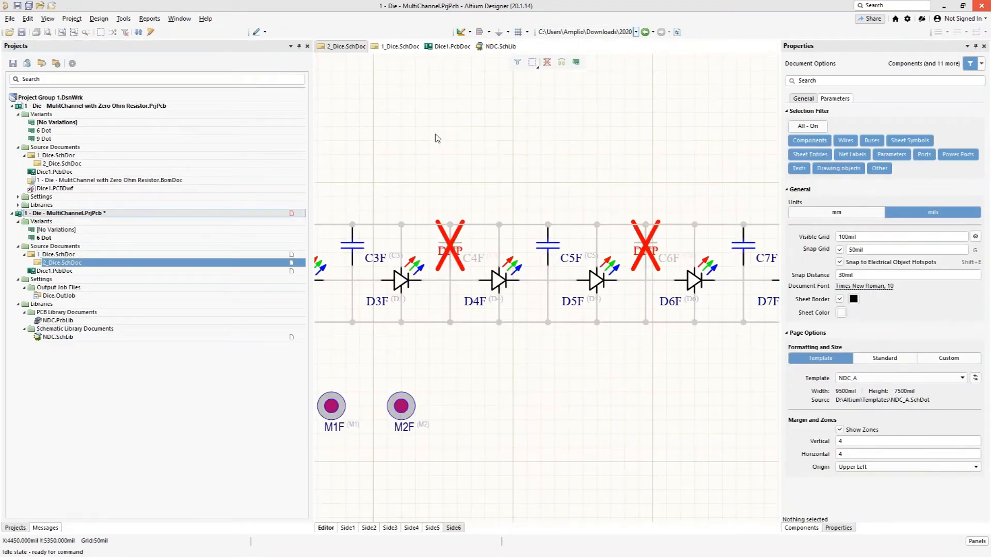
click(73, 21)
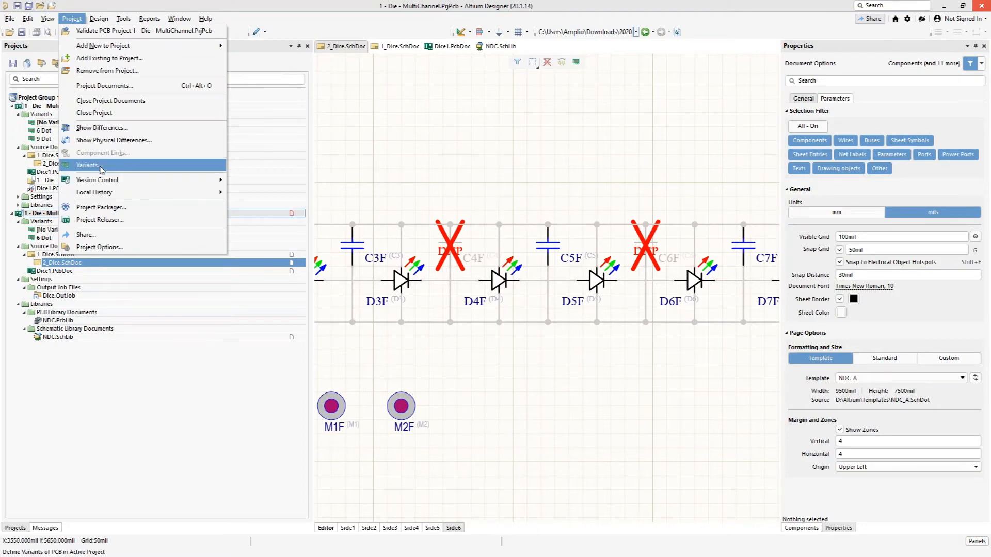
click(101, 170)
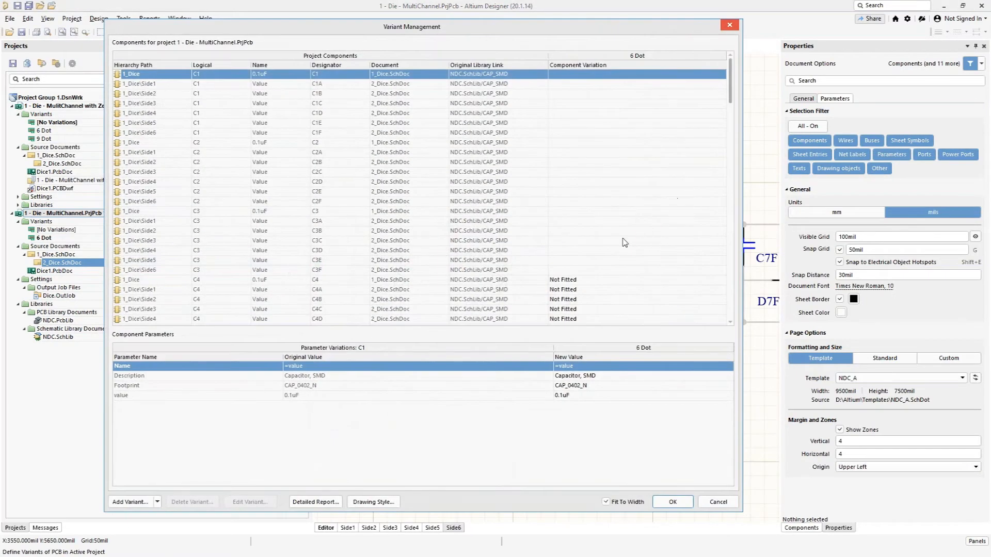
Step: Set LED_Bypass from NDC.SchLib as the alternate component for LEDs D4A to D4F in the 6 Dot variant
scroll(625, 243, down, 15)
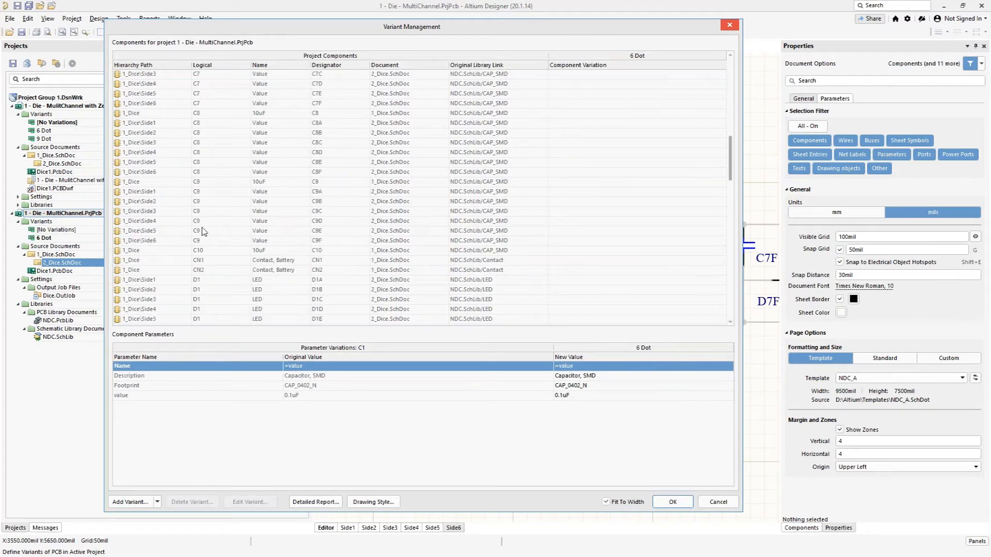
scroll(253, 266, down, 8)
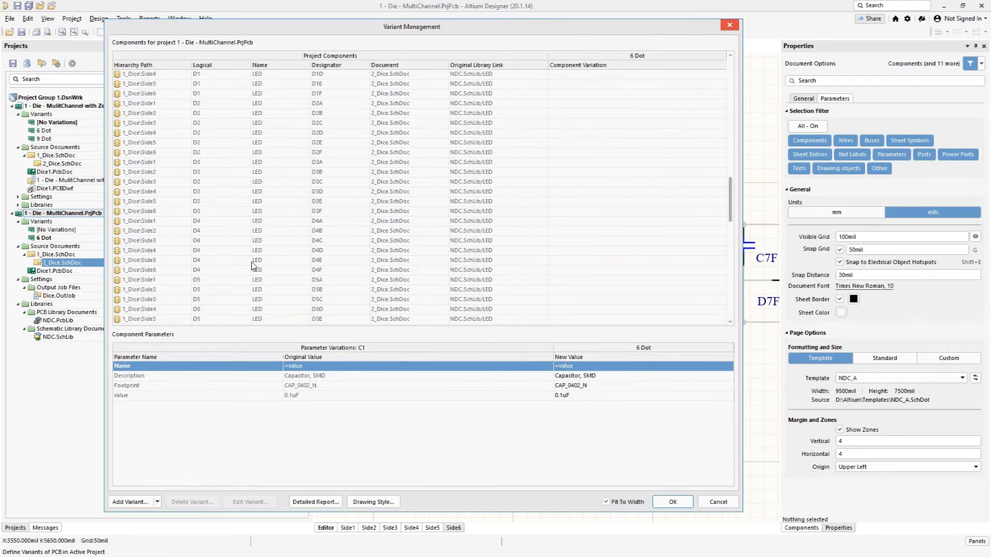
click(558, 222)
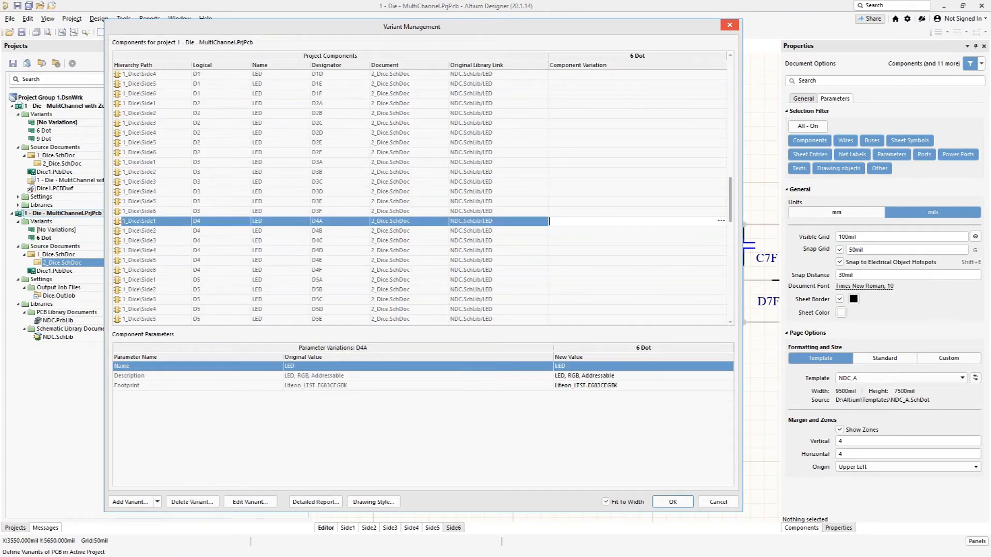
shift+click(558, 271)
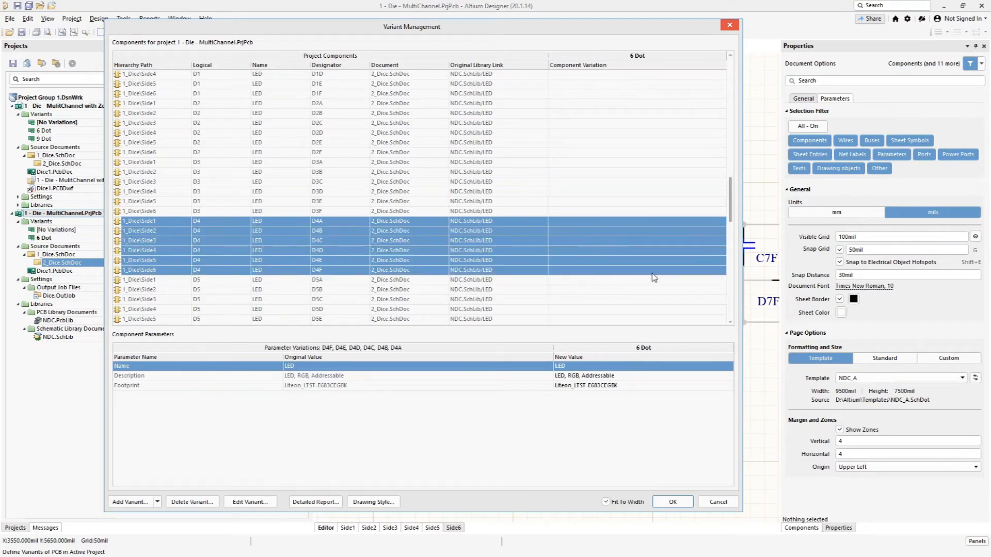
right_click(609, 274)
mouse_move(653, 307)
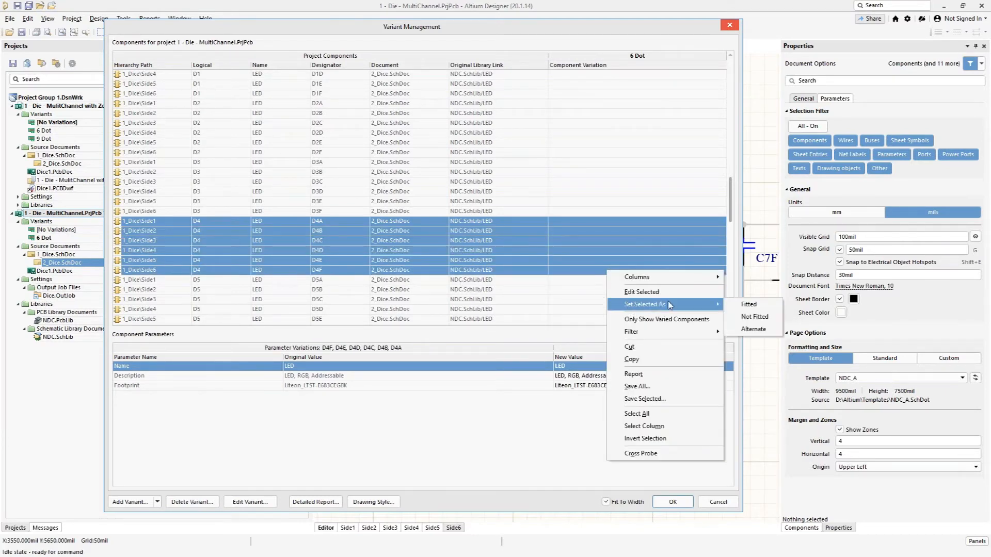
click(742, 330)
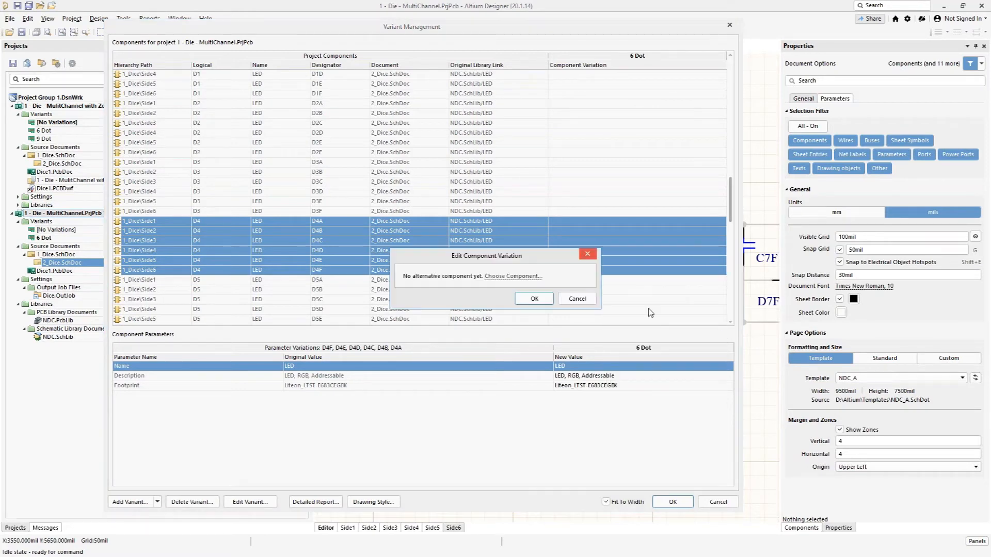
click(519, 278)
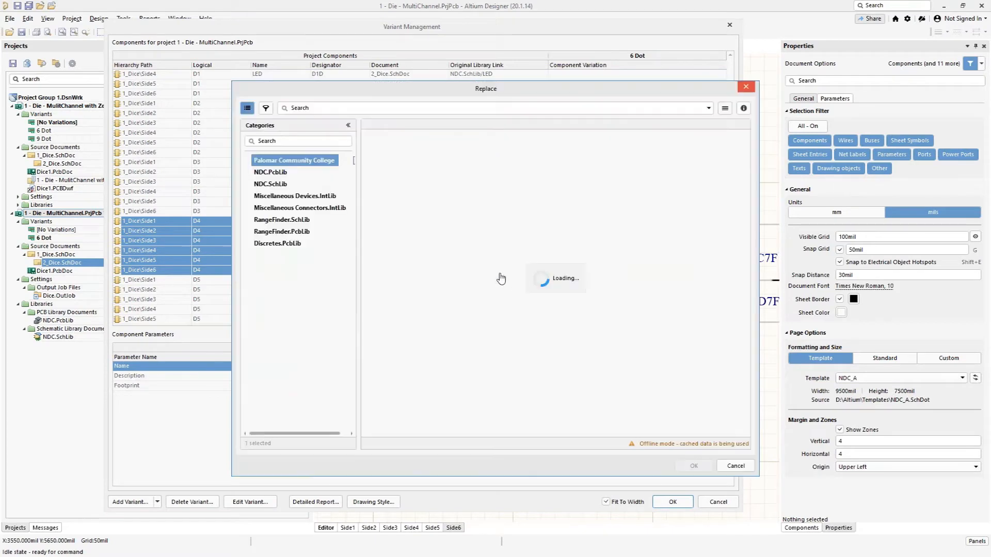
click(267, 184)
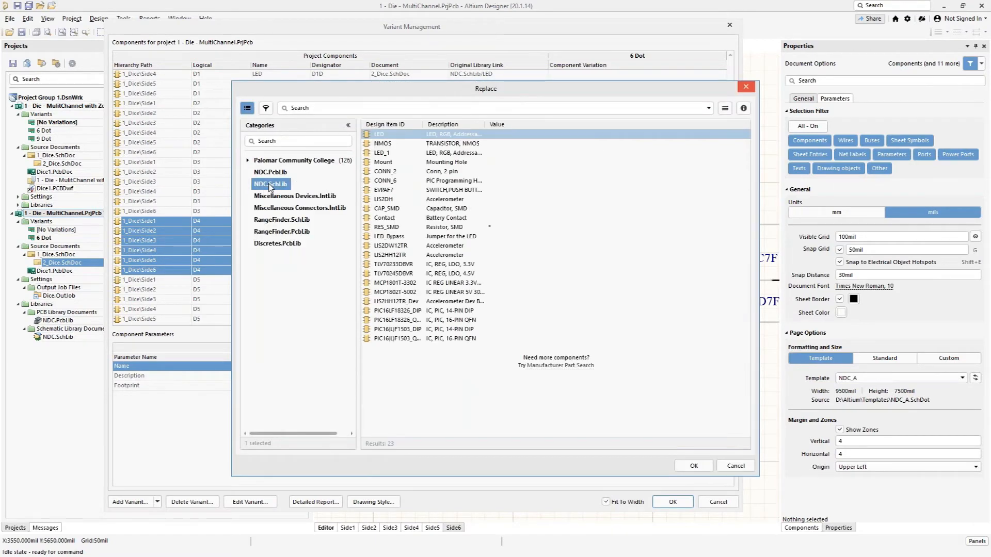
click(387, 237)
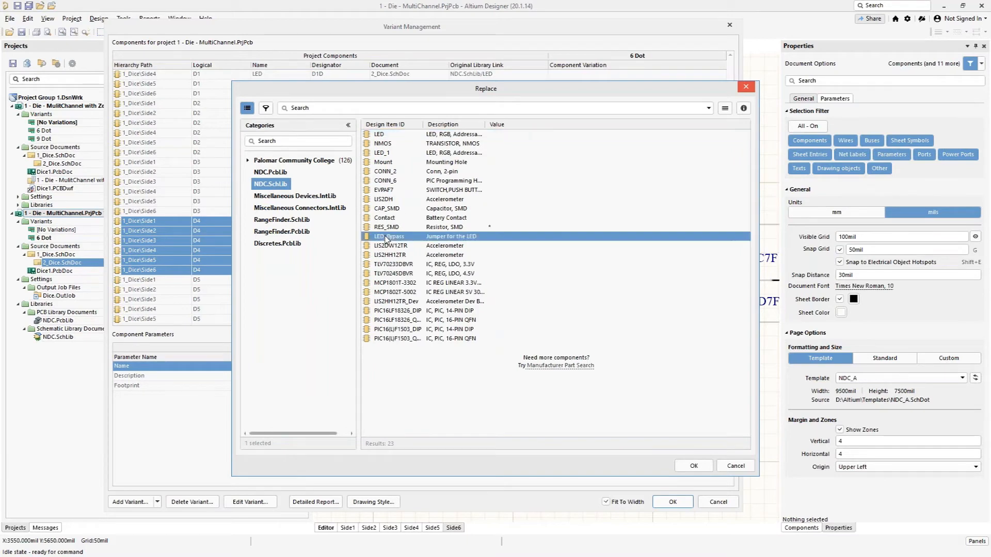
click(693, 467)
click(534, 357)
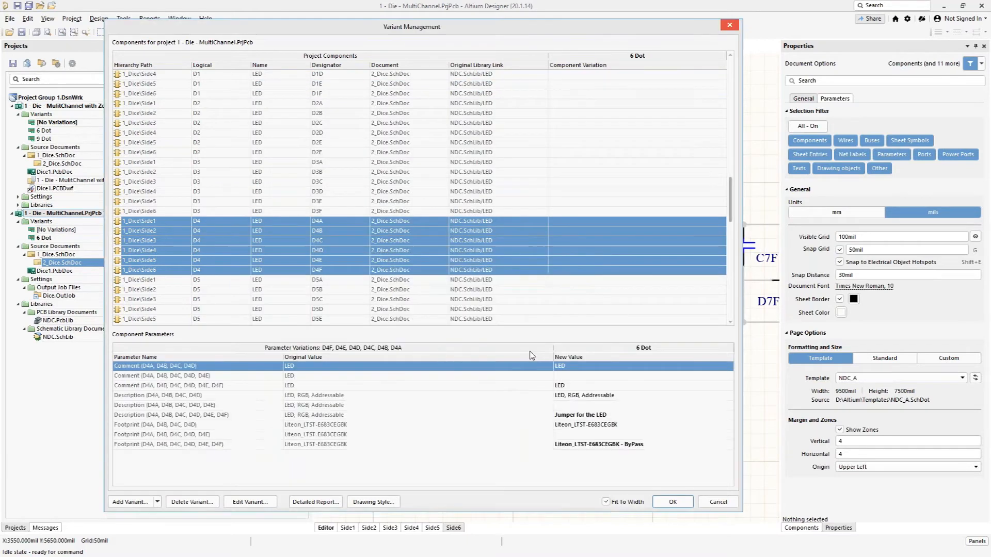
Step: Set LED_Bypass from NDC.SchLib as the alternate component for LEDs D6A to D6F in the 6 Dot variant and save the variant changes
scroll(338, 232, down, 3)
scroll(344, 264, down, 2)
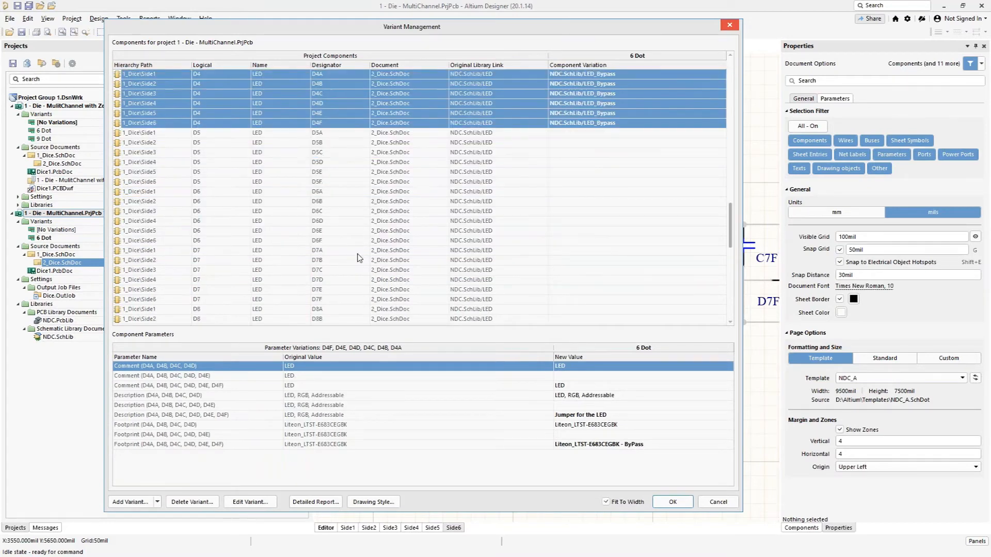
click(556, 192)
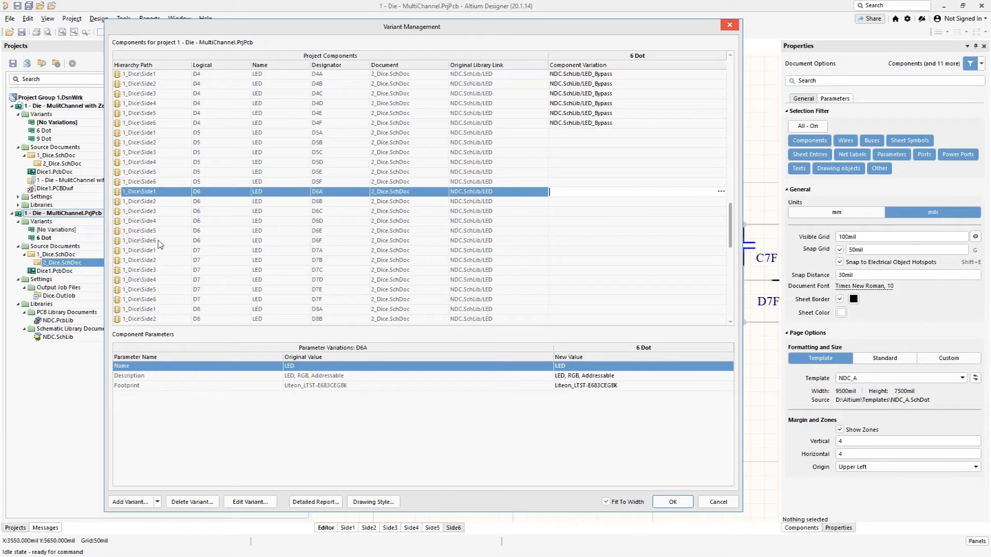
shift+click(561, 241)
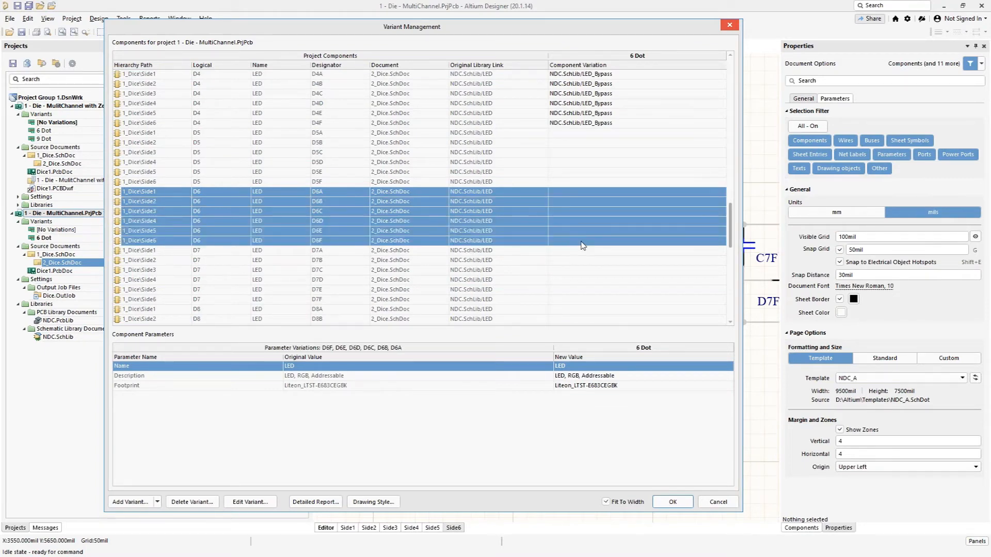
right_click(584, 246)
mouse_move(658, 276)
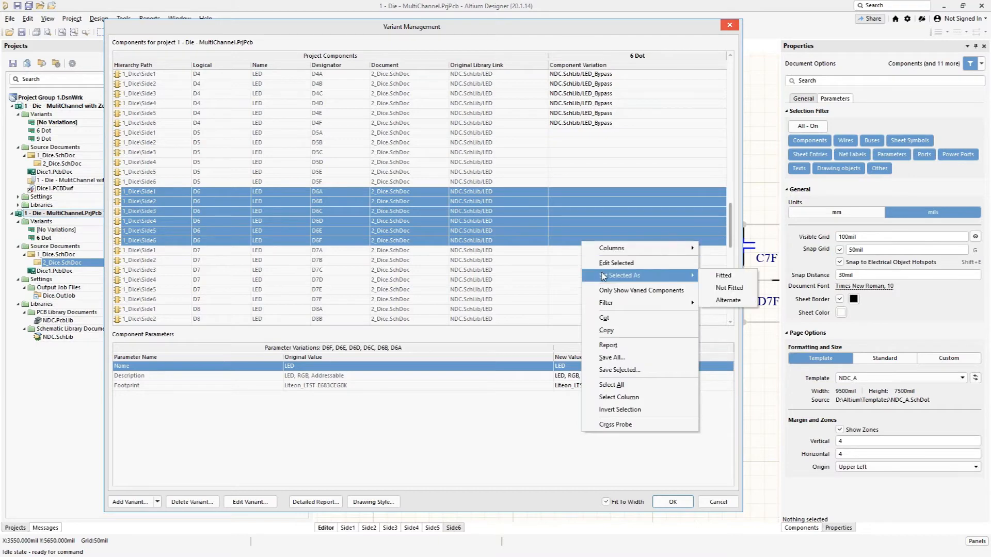
click(727, 301)
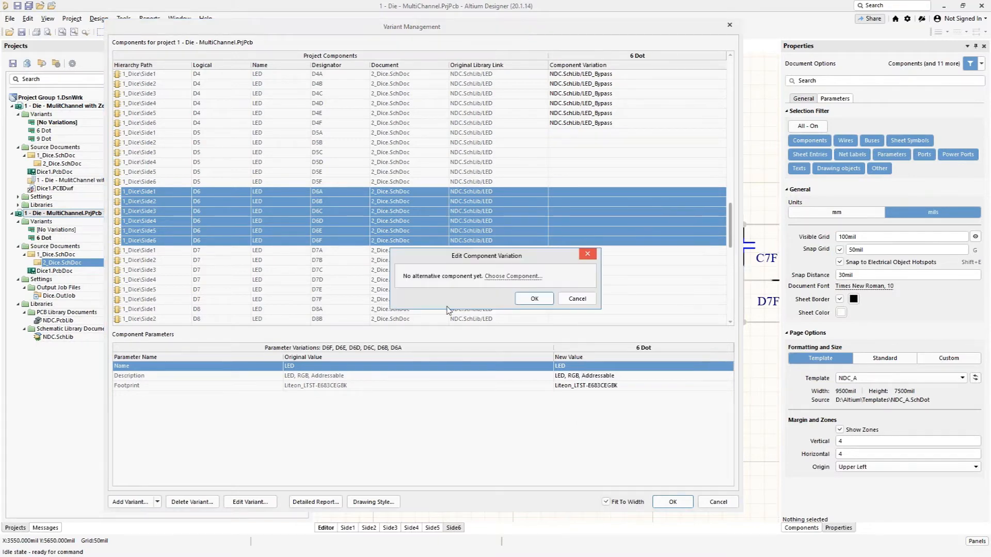
click(497, 277)
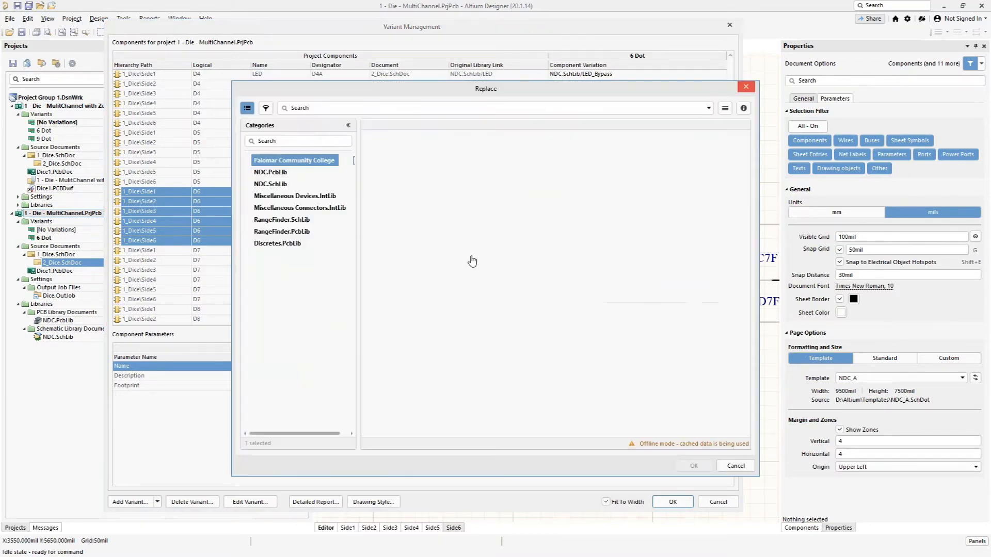
click(266, 184)
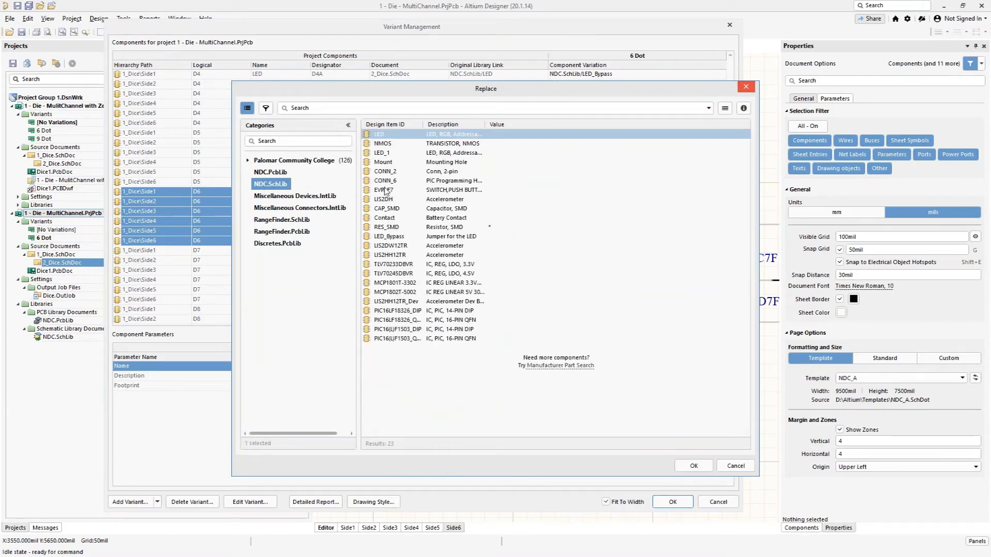
click(390, 238)
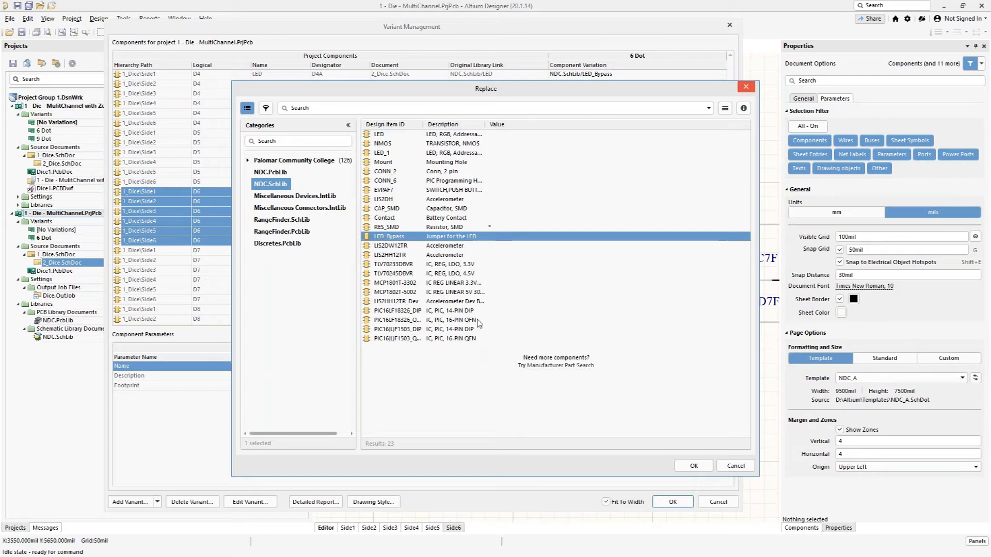
click(692, 467)
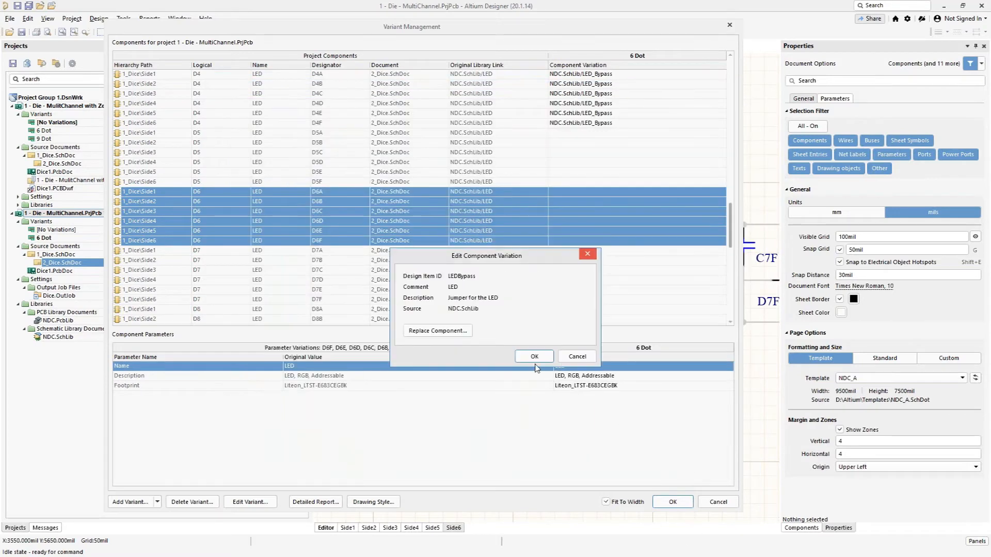
click(535, 357)
click(670, 502)
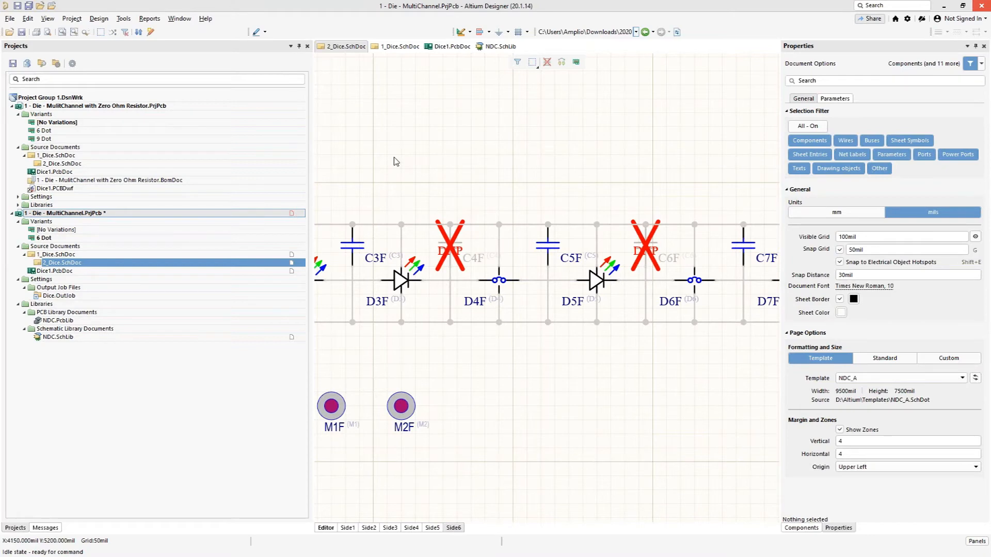
Step: Update Dice1.PcbDoc from the schematic, executing the change order that adds D4A to D4F and D6A to D6F with their pins
click(99, 19)
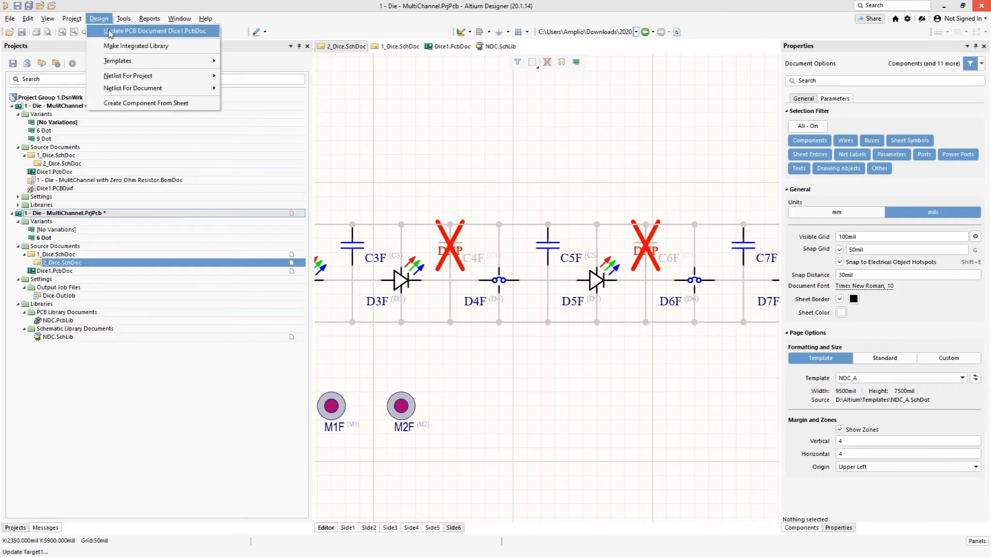
click(110, 29)
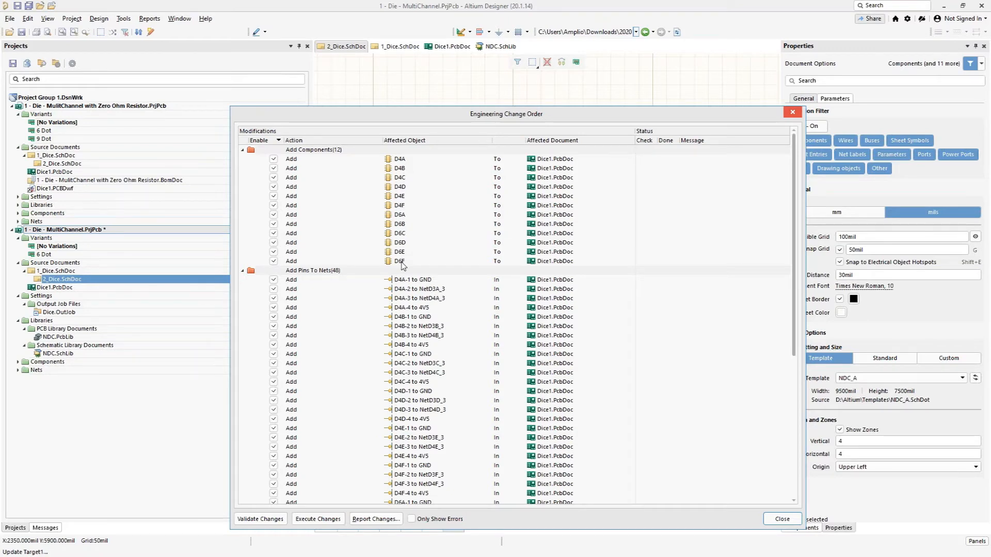
scroll(404, 265, down, 8)
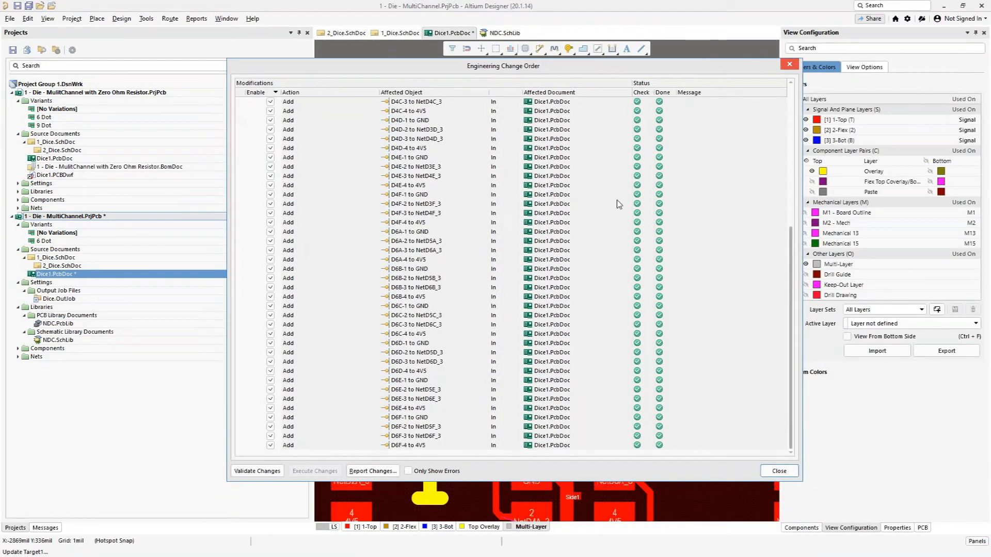
click(778, 472)
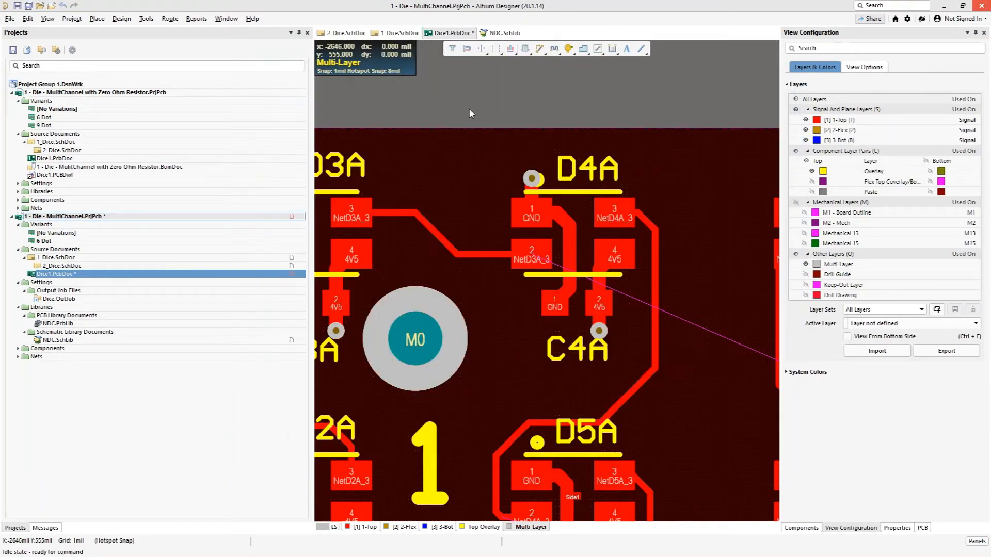
Step: Examine the D4 and D6 parts placed outside the board against the existing layout, and undo the PCB update
key(v)
key(f)
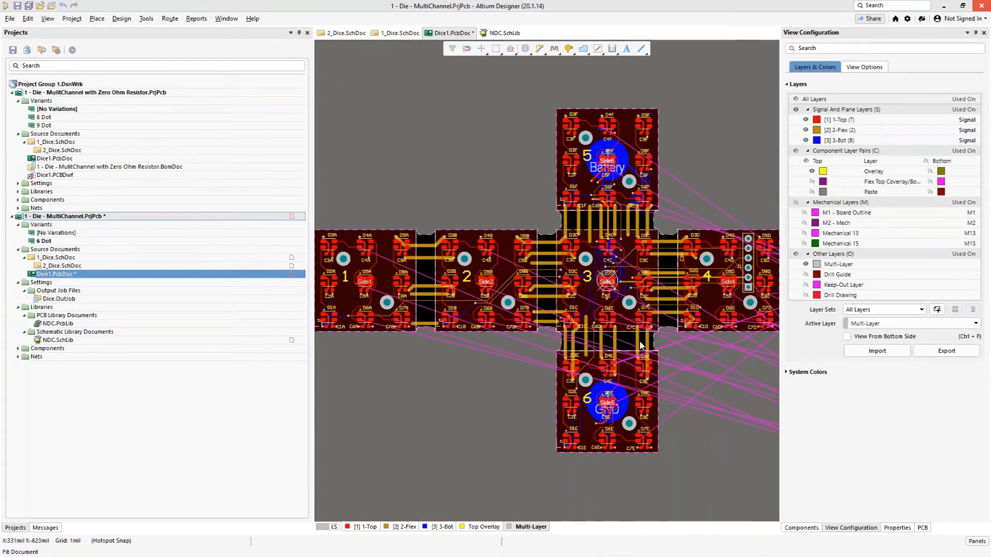
ctrl+scroll(723, 371, up, 2)
ctrl+scroll(735, 371, up, 1)
right_drag(736, 372, 574, 364)
ctrl+scroll(582, 368, up, 4)
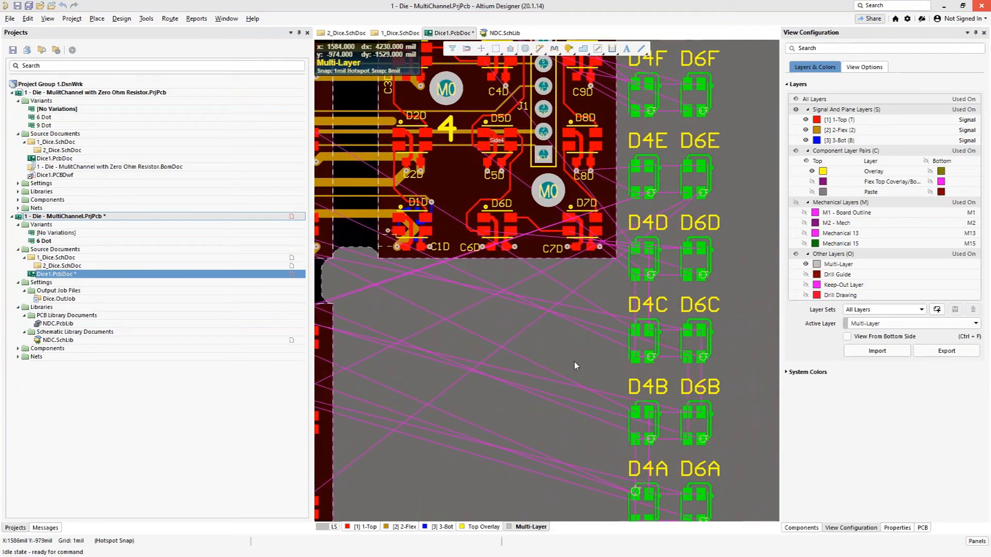
ctrl+scroll(544, 346, down, 3)
ctrl+scroll(510, 289, up, 1)
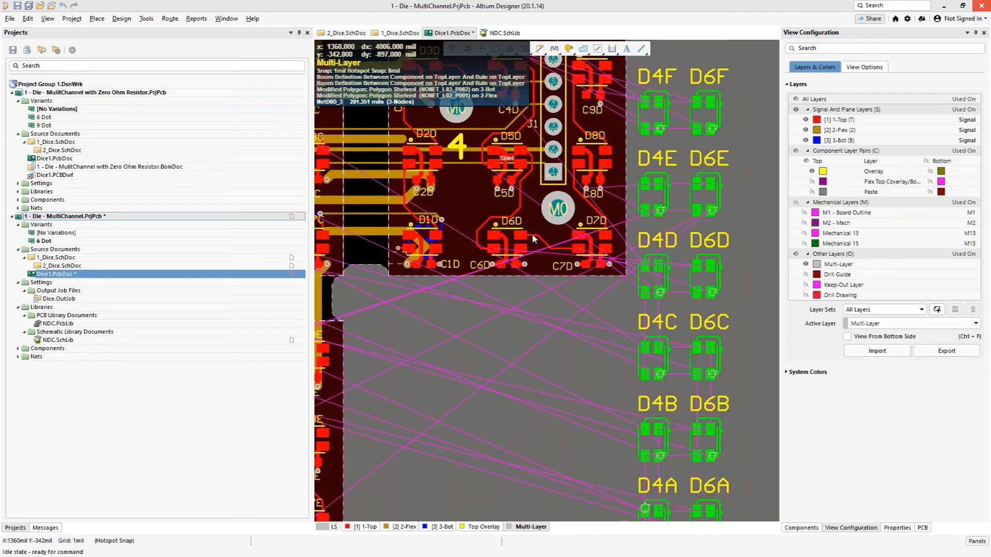
ctrl+scroll(558, 247, down, 3)
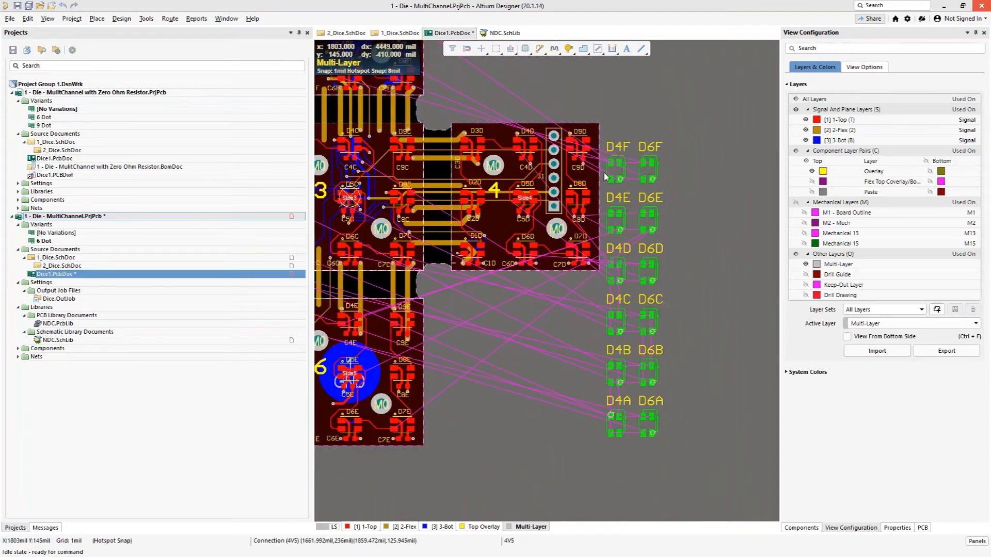
click(503, 339)
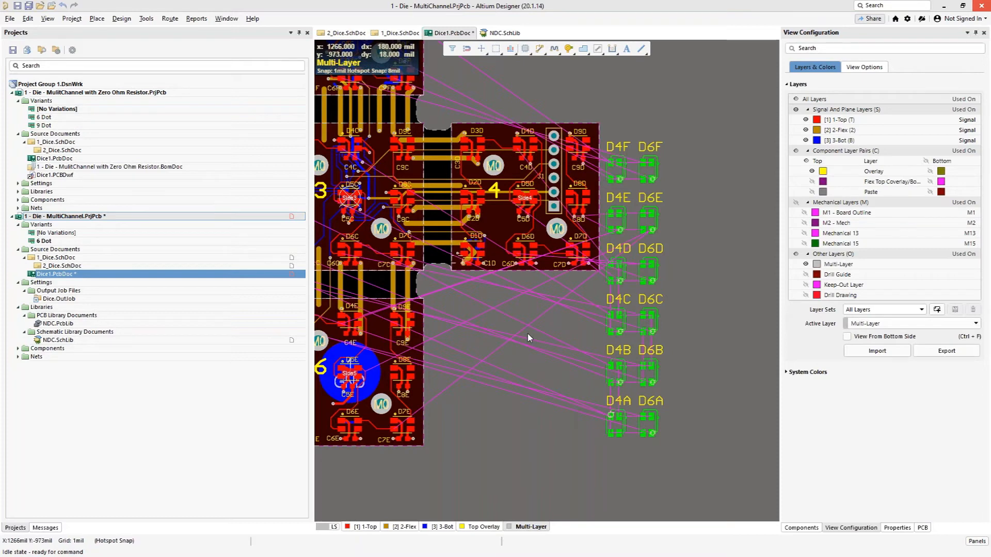
key(ctrl+z)
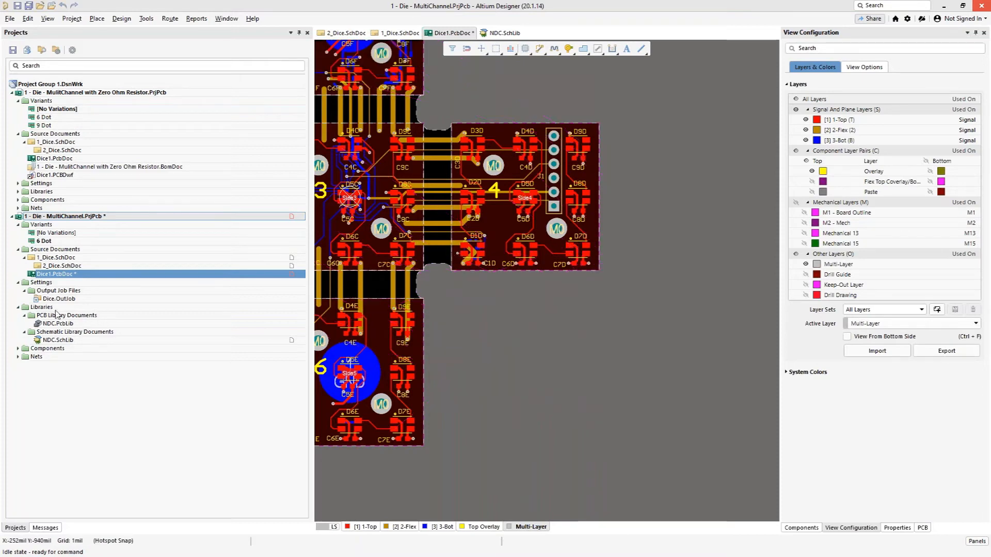
Step: Return to the 2_Dice.SchDoc schematic and inspect the variant on the Side1 channel
double_click(56, 257)
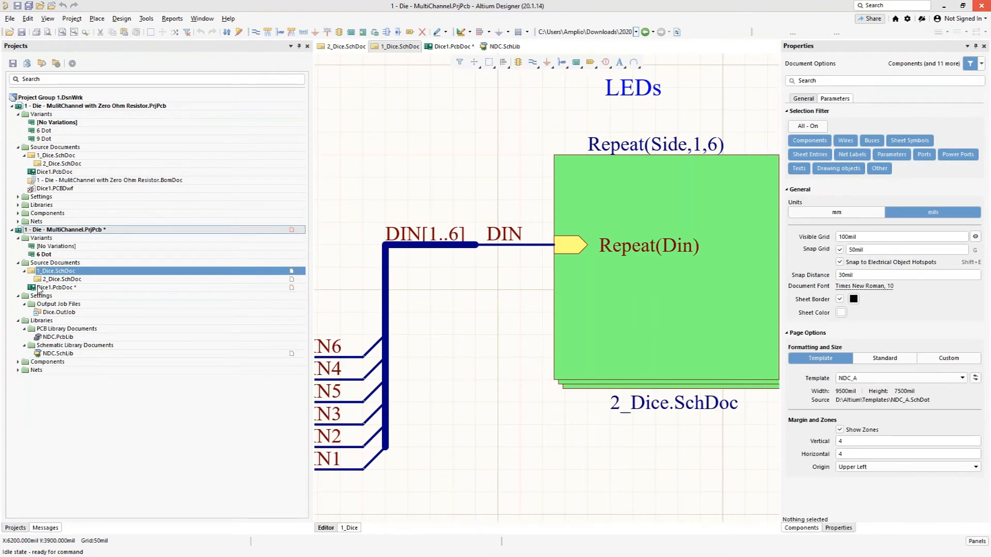
double_click(51, 280)
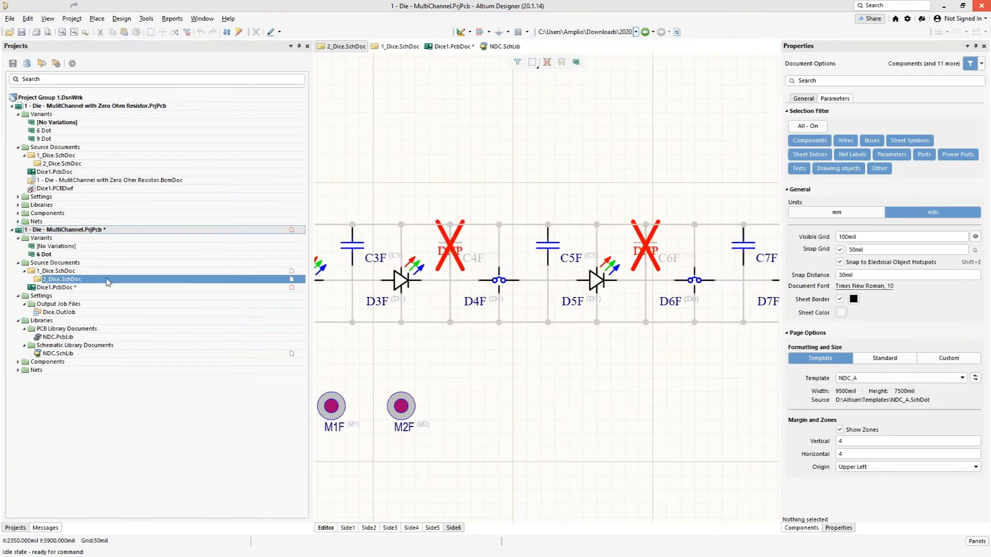
right_drag(467, 192, 501, 168)
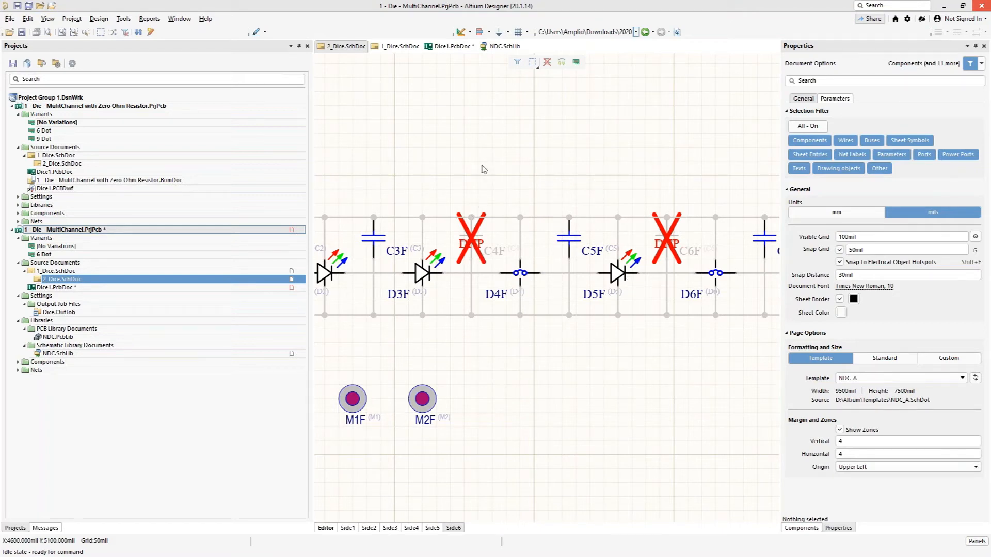
click(347, 530)
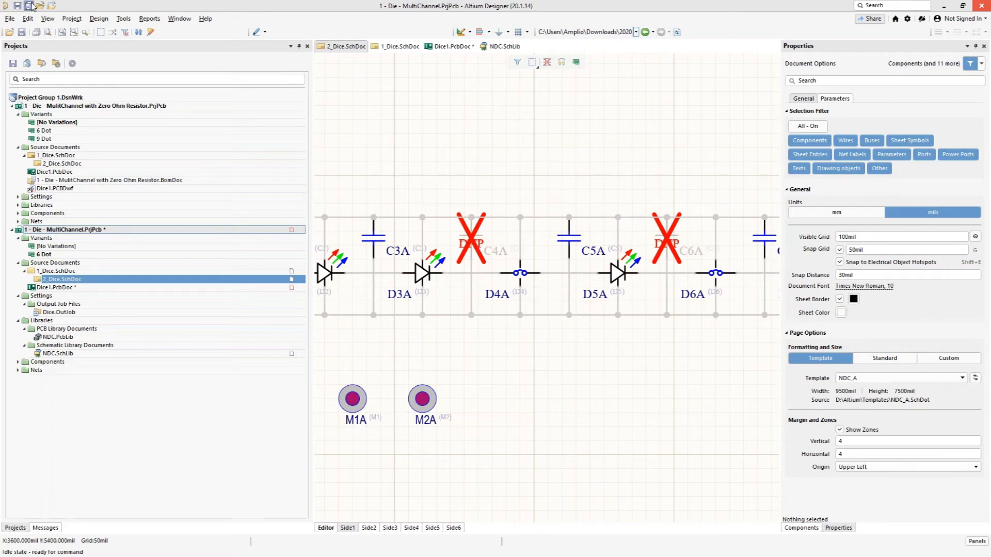
Step: Try to clear the Not Fitted variation of capacitors C4A and C6A in the 6 Dot variant of the MultiChannel project
click(72, 18)
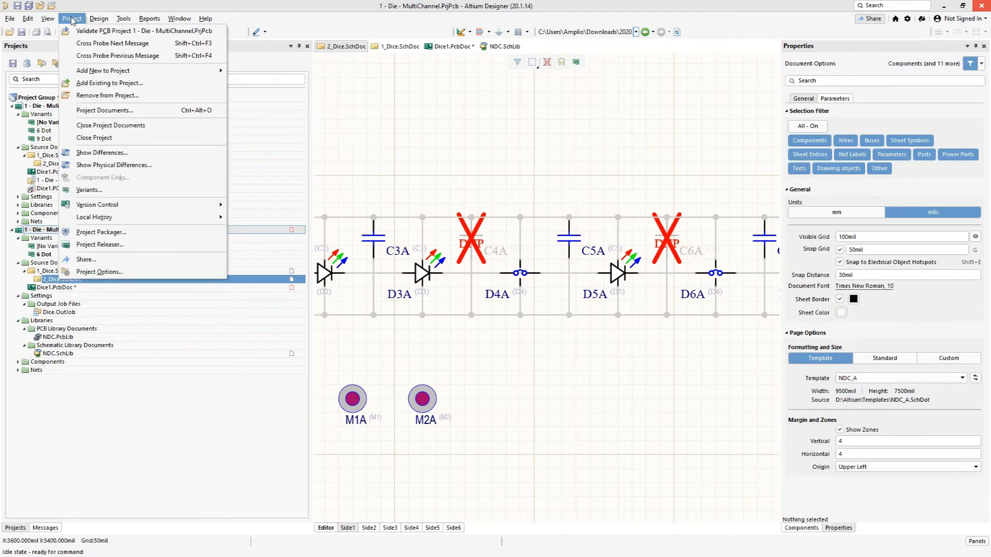
click(89, 190)
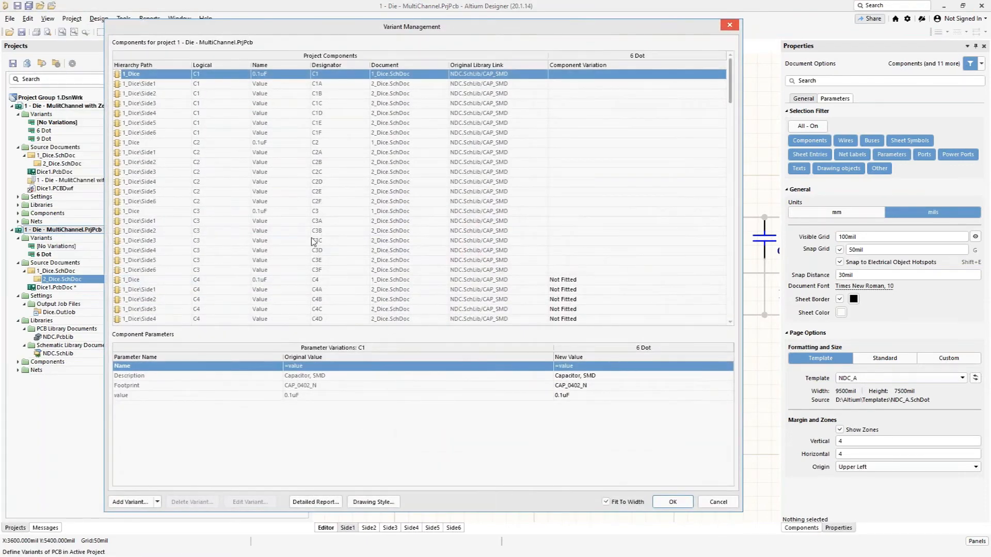
scroll(313, 241, down, 3)
click(614, 194)
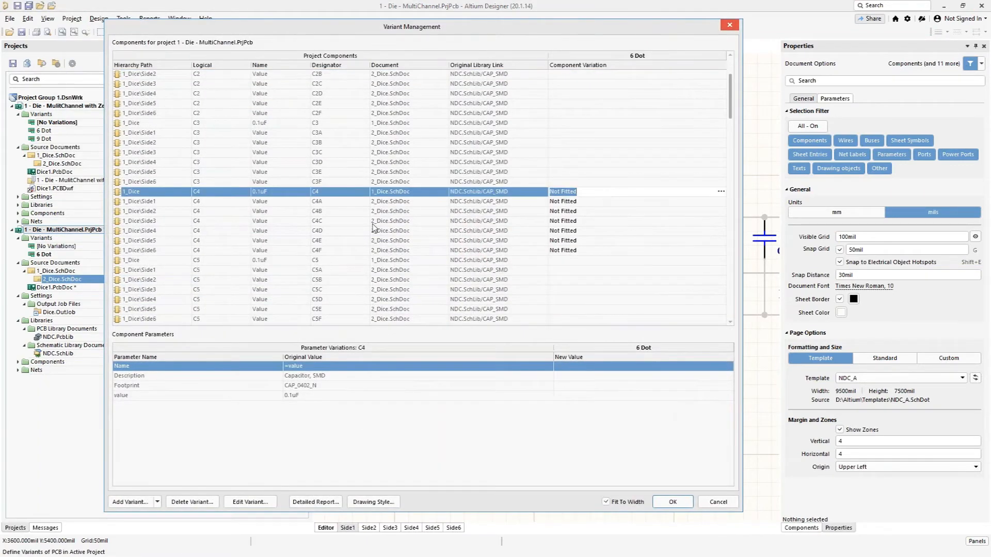
click(632, 202)
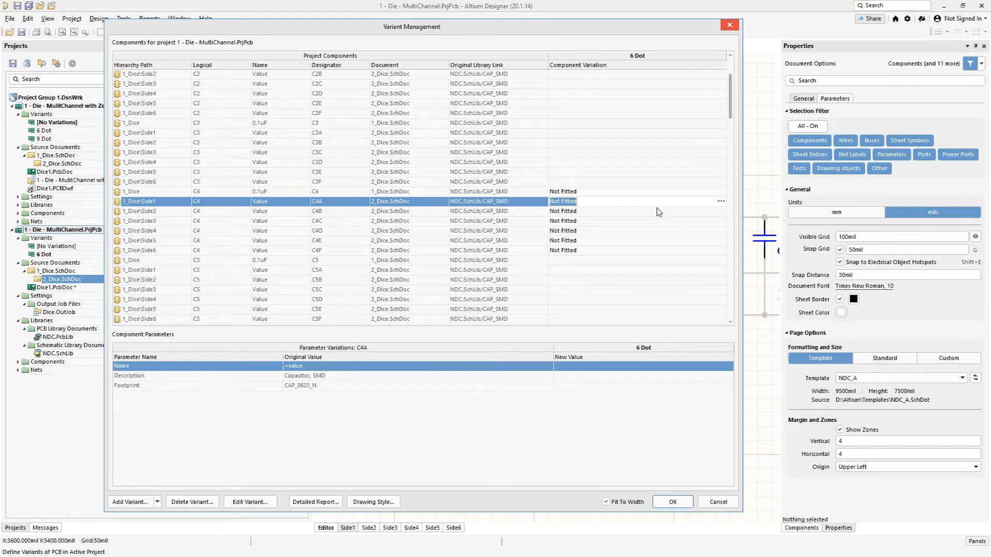
key(BackSpace)
scroll(587, 222, down, 4)
click(587, 221)
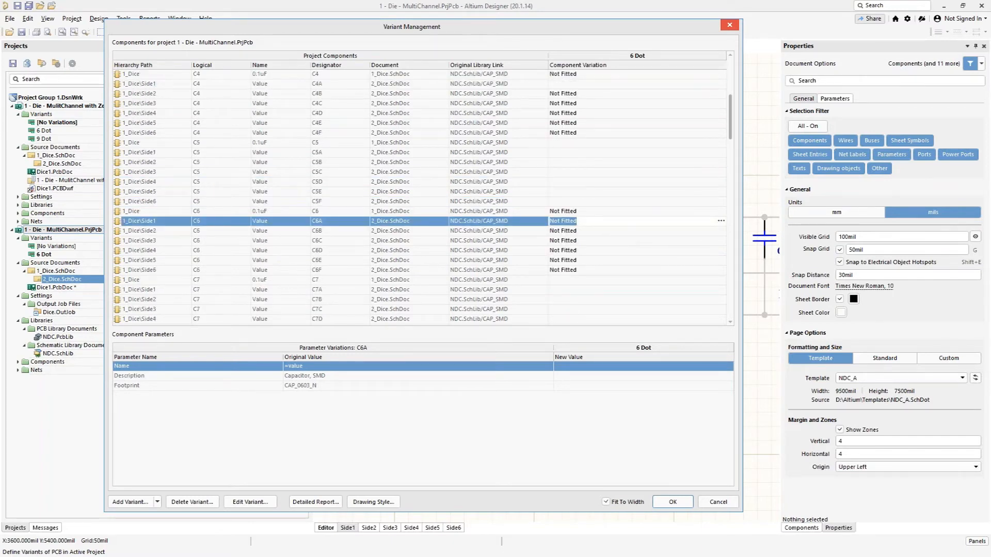
click(663, 503)
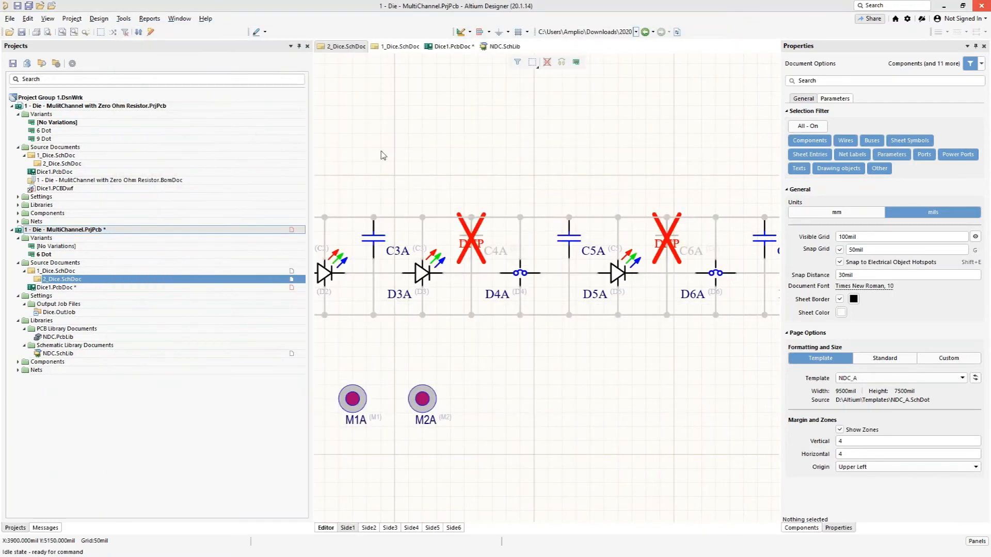
Step: Set capacitor C4A on Side1 to Fitted in the 6 Dot variant of the MultiChannel project
click(67, 20)
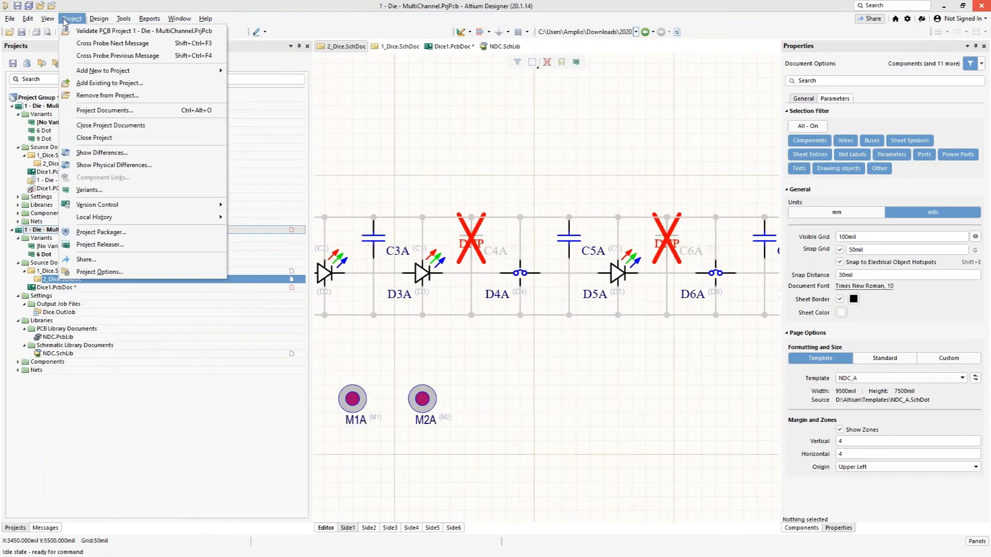
click(89, 190)
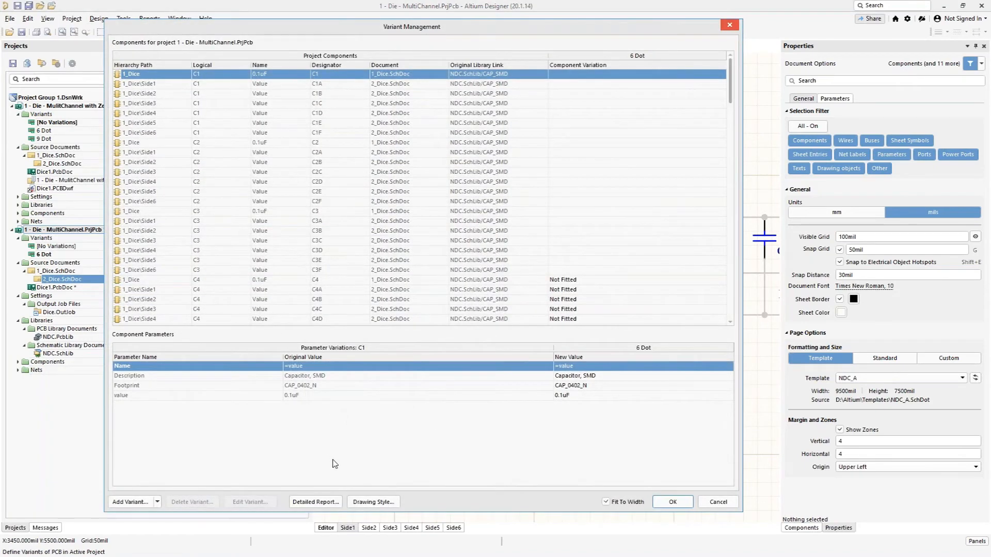
scroll(568, 189, down, 3)
click(563, 202)
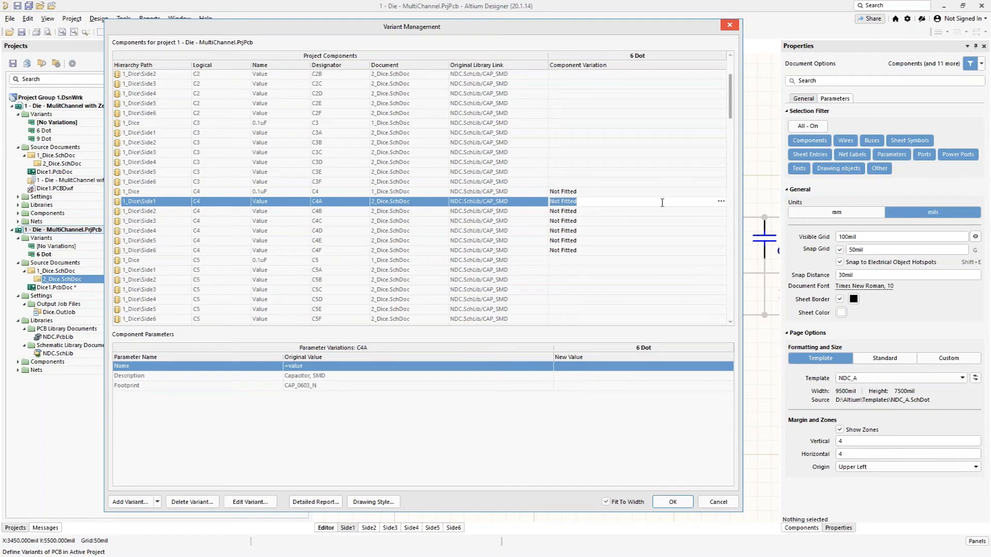
click(721, 202)
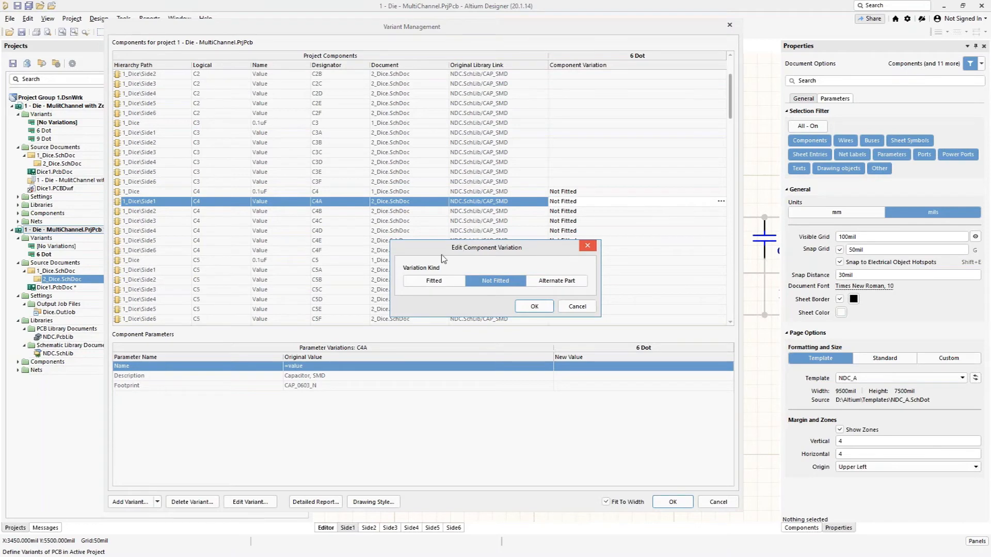
click(432, 285)
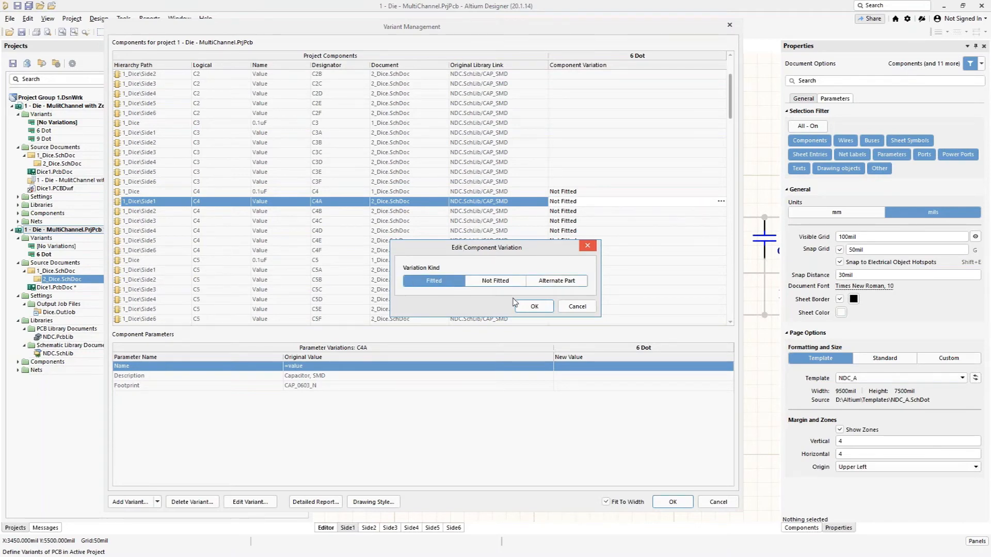
click(534, 307)
Step: Set capacitor C6A on Side1 to Fitted in the 6 Dot variant and accept the variant changes
scroll(571, 274, down, 3)
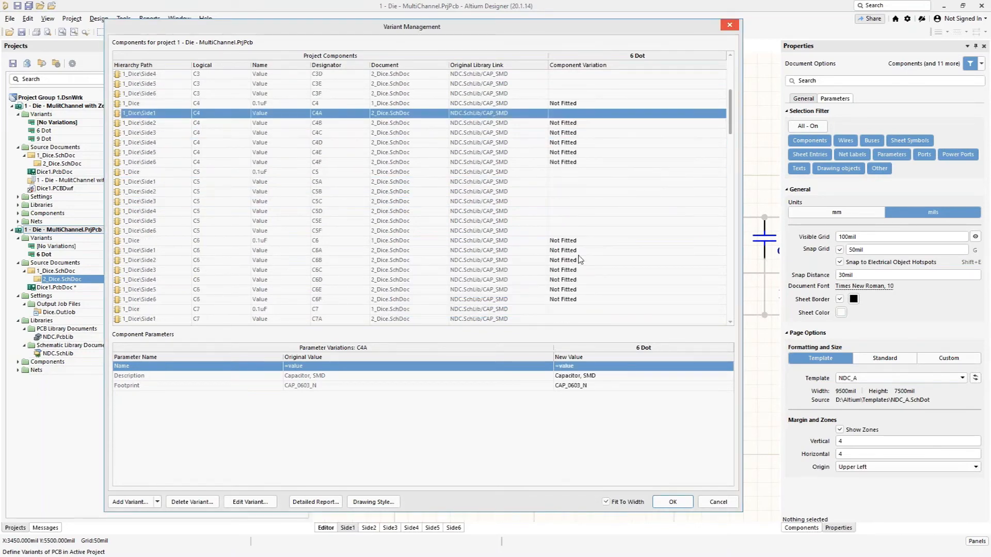
click(579, 252)
click(721, 251)
click(436, 285)
click(542, 310)
click(672, 502)
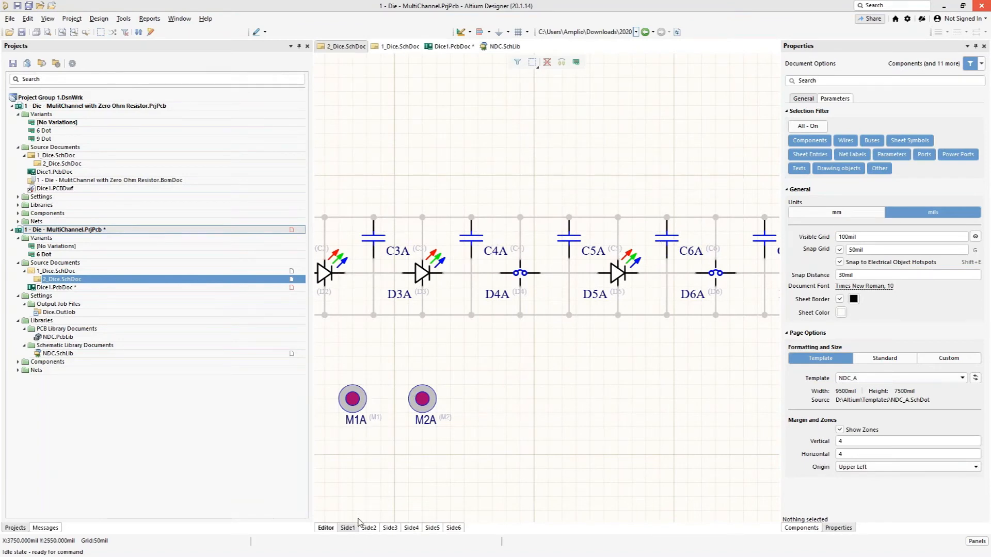
Step: Check how C4 and C6 are fitted on channels Side2 through Side6 of the 2_Dice schematic
click(370, 529)
click(391, 528)
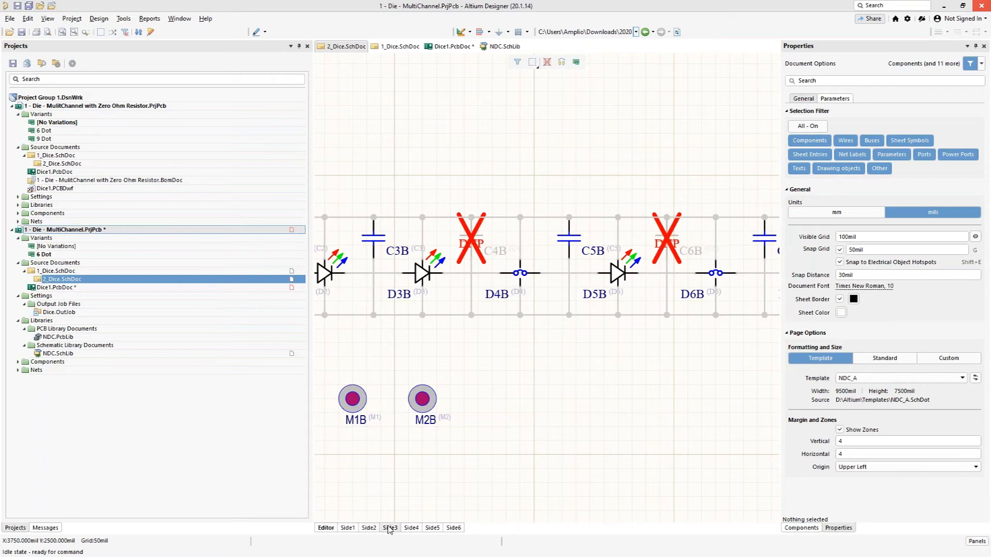
click(411, 528)
click(431, 528)
click(454, 528)
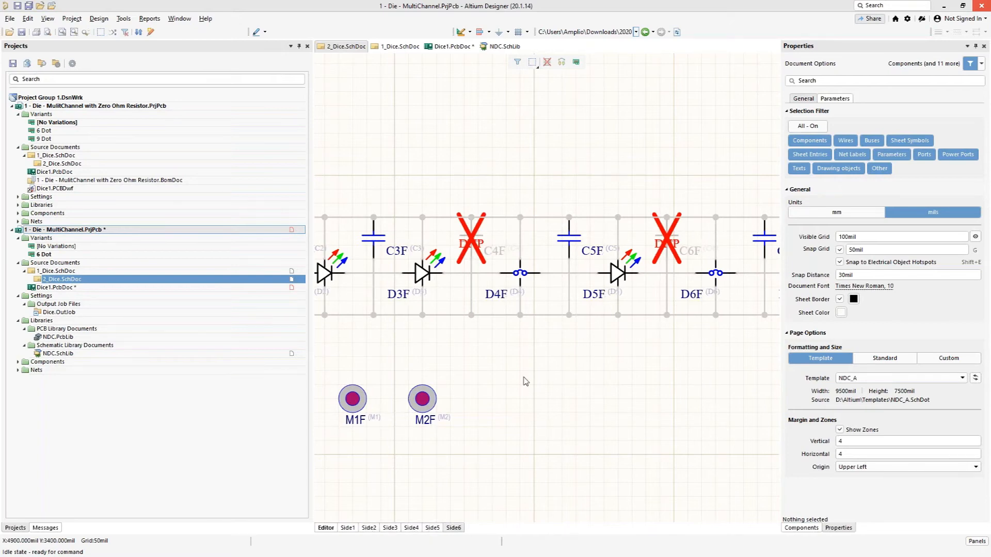
Step: Inspect Dice1.PcbDoc in 3D, comparing the C4, C6, D4 and D6 positions on sides 1, 2 and 3
click(450, 46)
right_drag(440, 335, 689, 343)
key(3)
ctrl+scroll(388, 246, up, 5)
ctrl+scroll(388, 246, down, 3)
right_drag(361, 217, 706, 284)
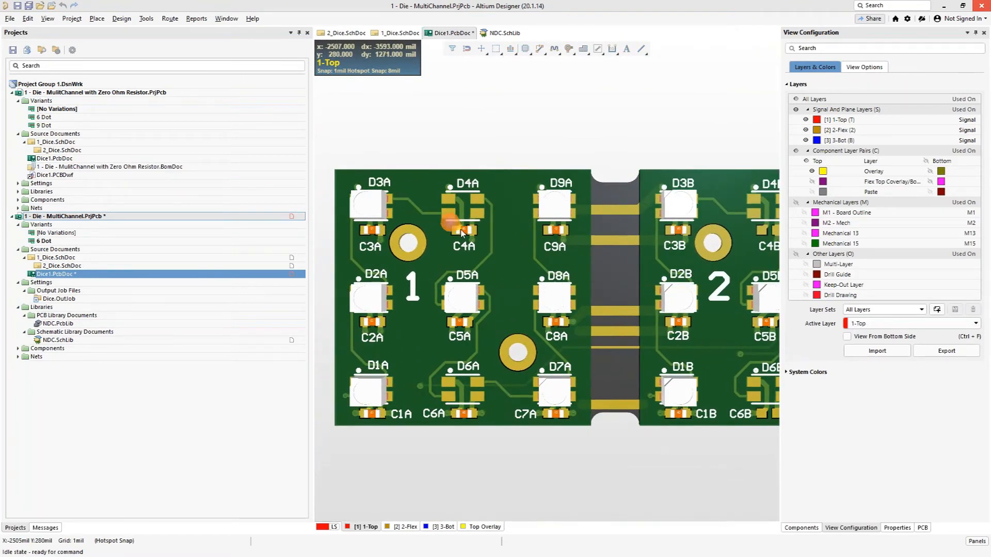
right_drag(664, 467, 513, 428)
right_drag(657, 463, 431, 426)
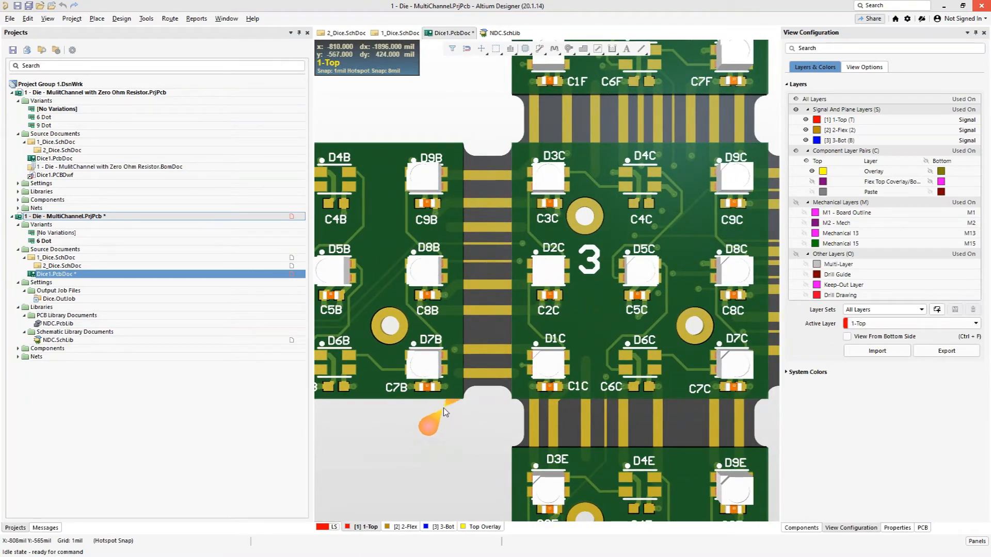
right_drag(442, 420, 588, 430)
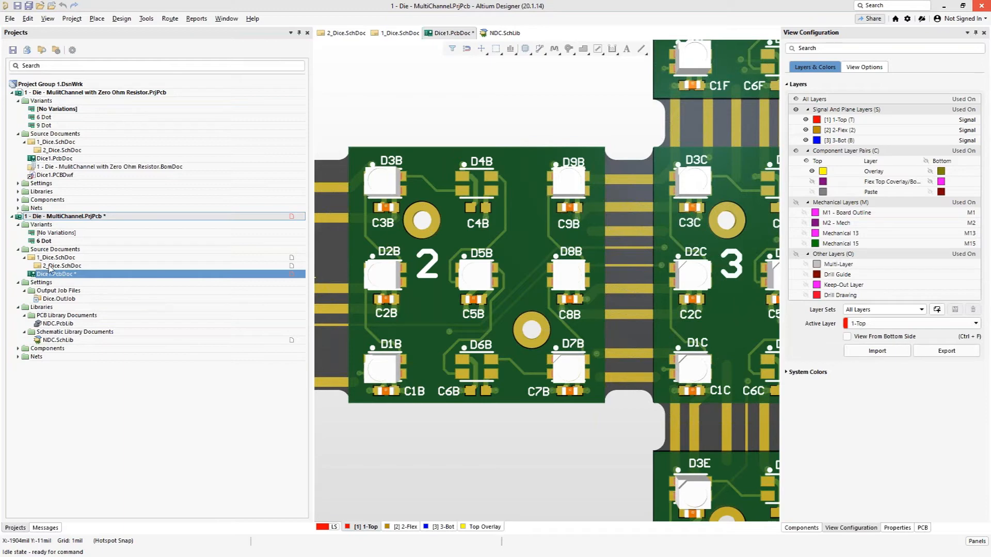
Step: From the 2_Dice.SchDoc schematic, change D4A from the LED_Bypass alternate part to Fitted in the 6 Dot variant
double_click(230, 266)
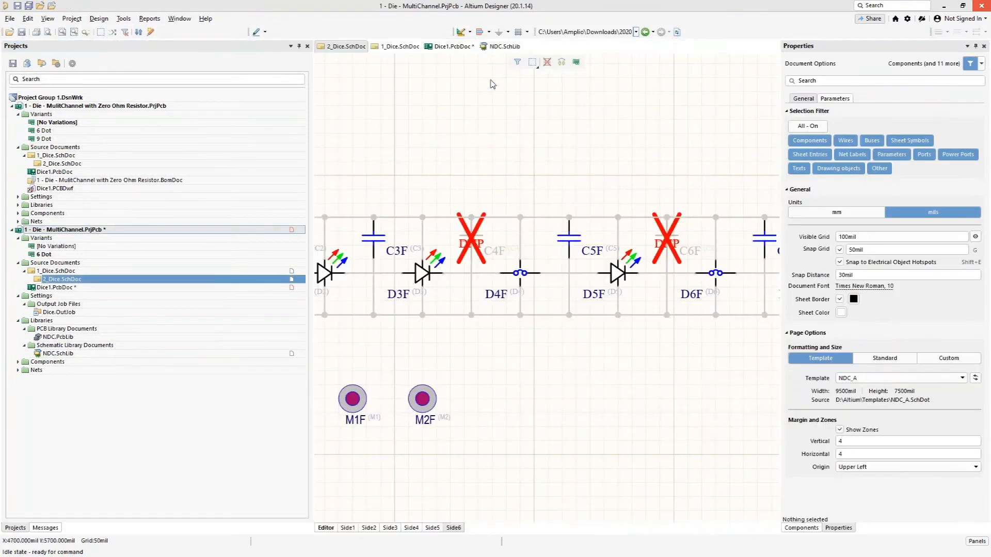
ctrl+scroll(486, 86, down, 2)
right_drag(466, 139, 502, 177)
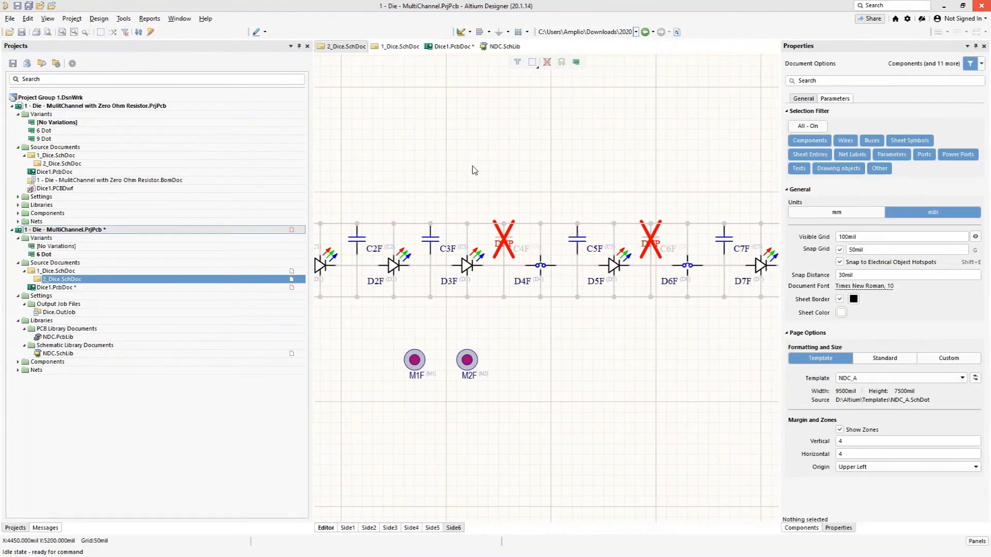
click(72, 18)
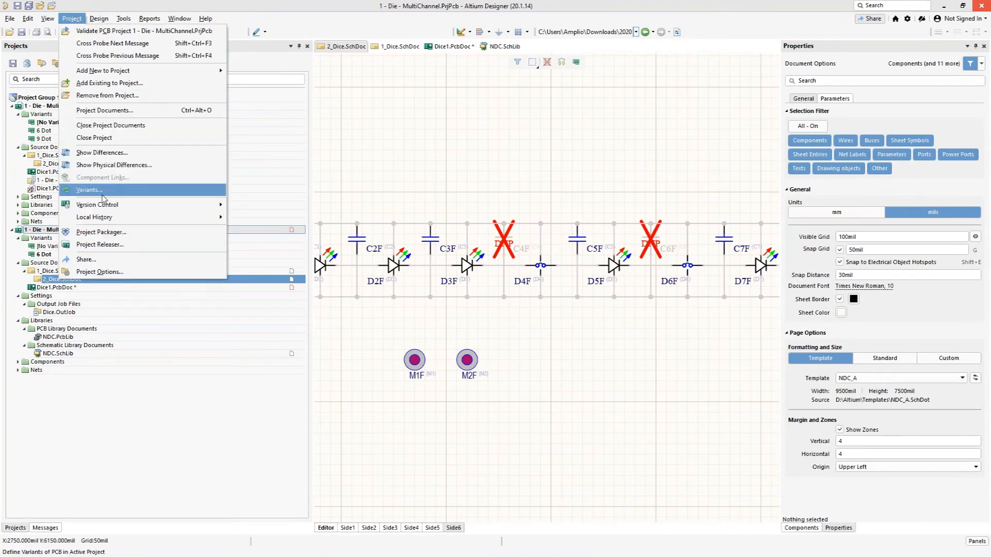
click(88, 194)
scroll(467, 234, down, 10)
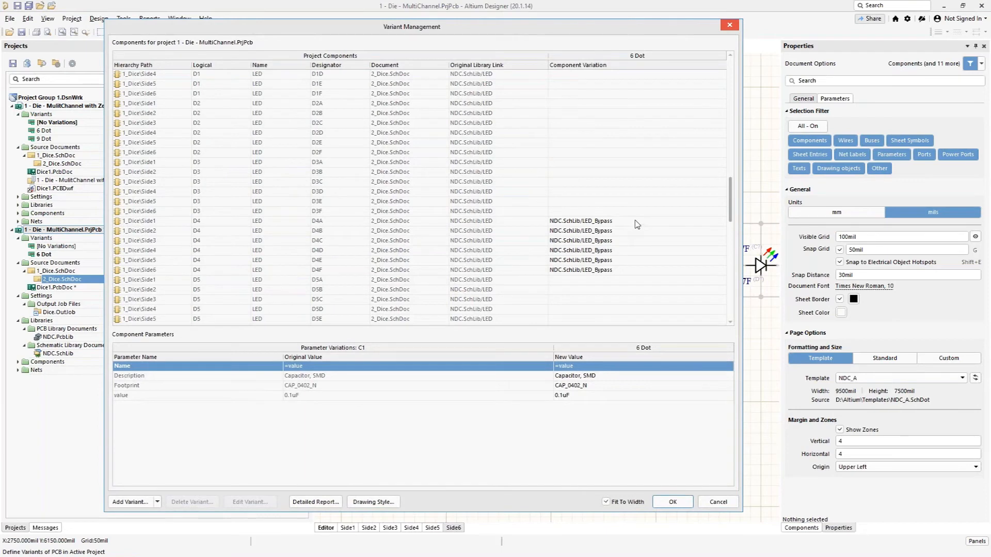
click(627, 222)
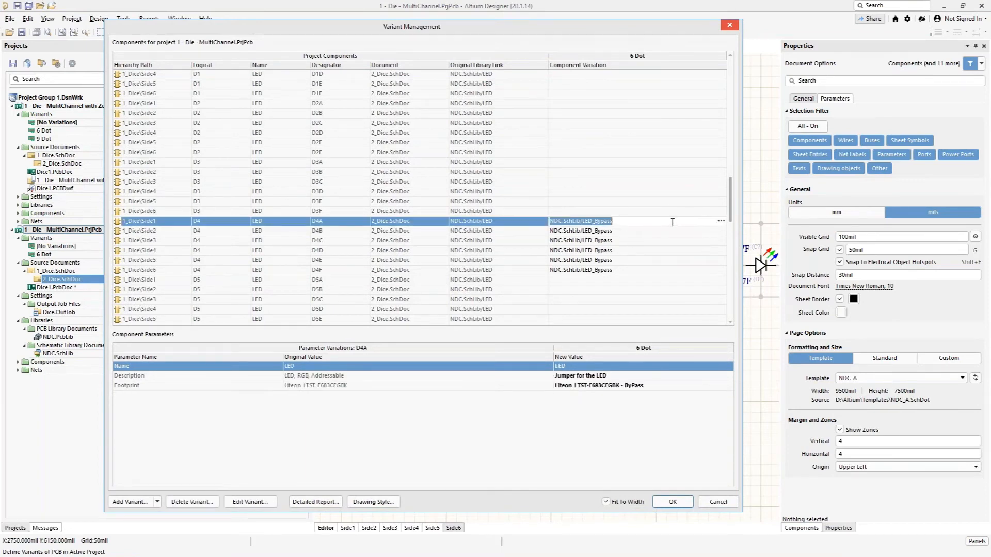
click(721, 222)
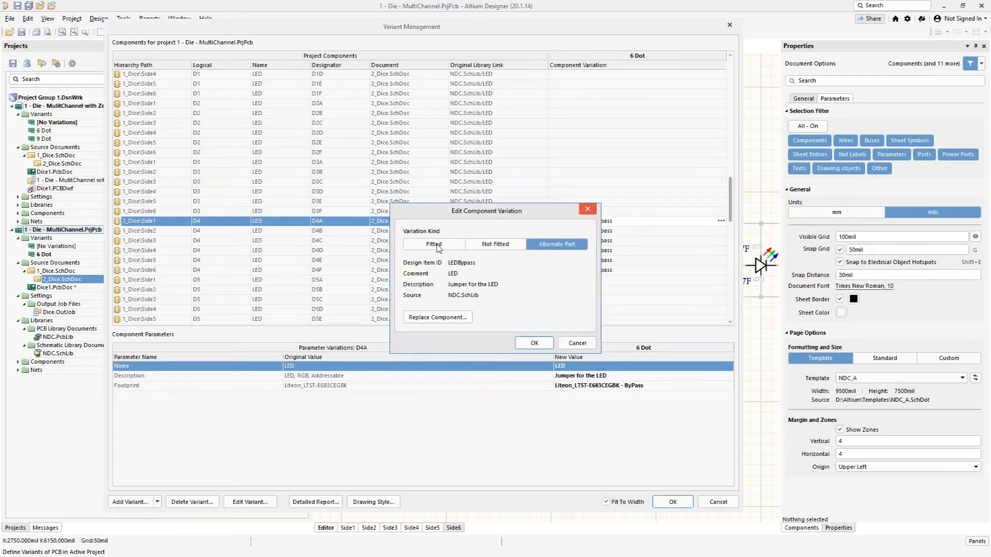
click(438, 247)
click(526, 273)
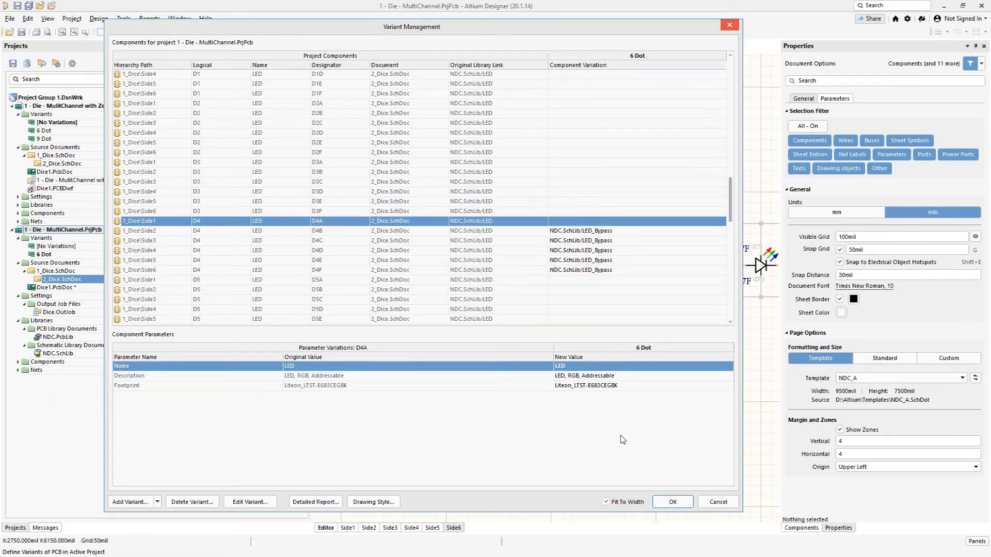
click(673, 502)
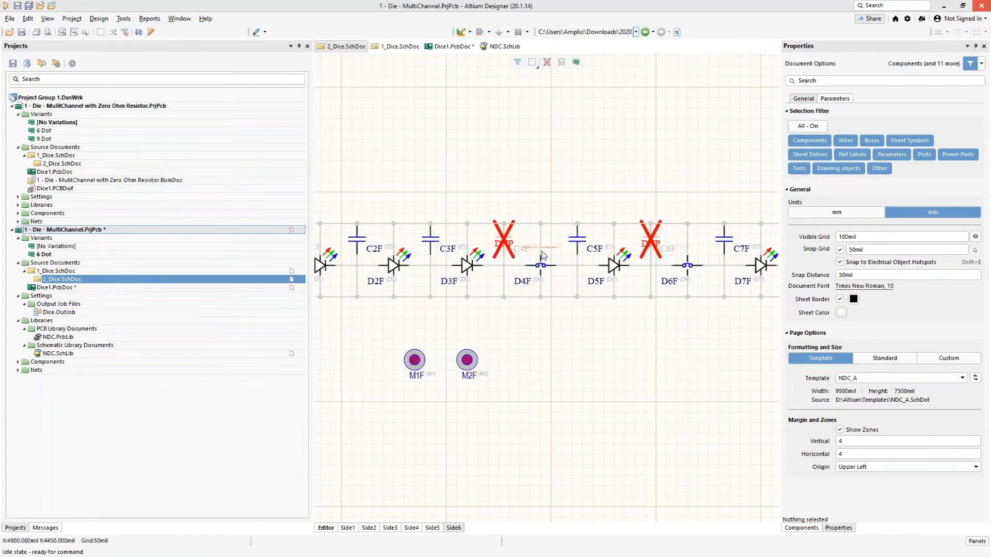
Step: Close the MultiChannel project without saving any of its modified documents
ctrl+scroll(542, 255, up, 5)
ctrl+scroll(536, 290, up, 1)
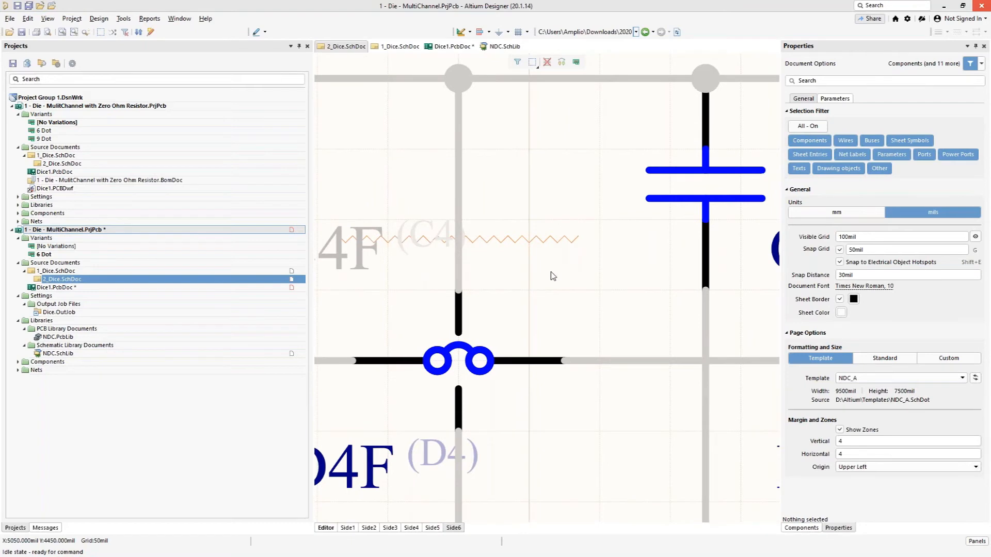
ctrl+scroll(553, 276, down, 1)
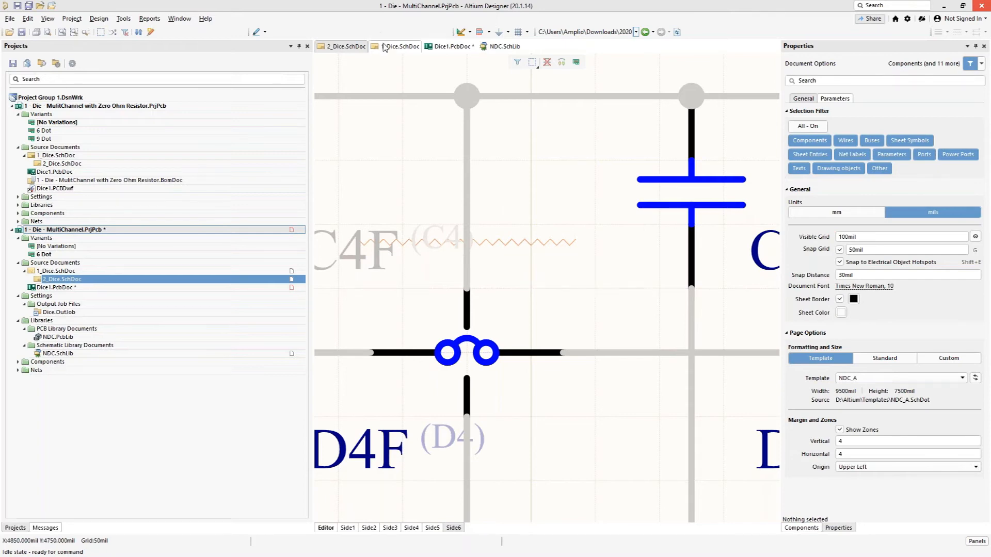
right_click(154, 230)
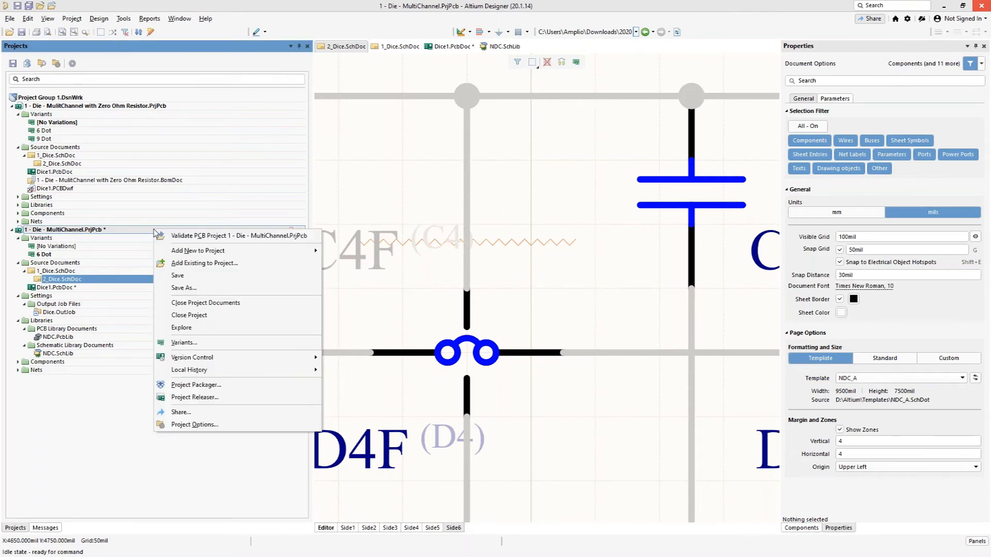
click(175, 316)
click(348, 412)
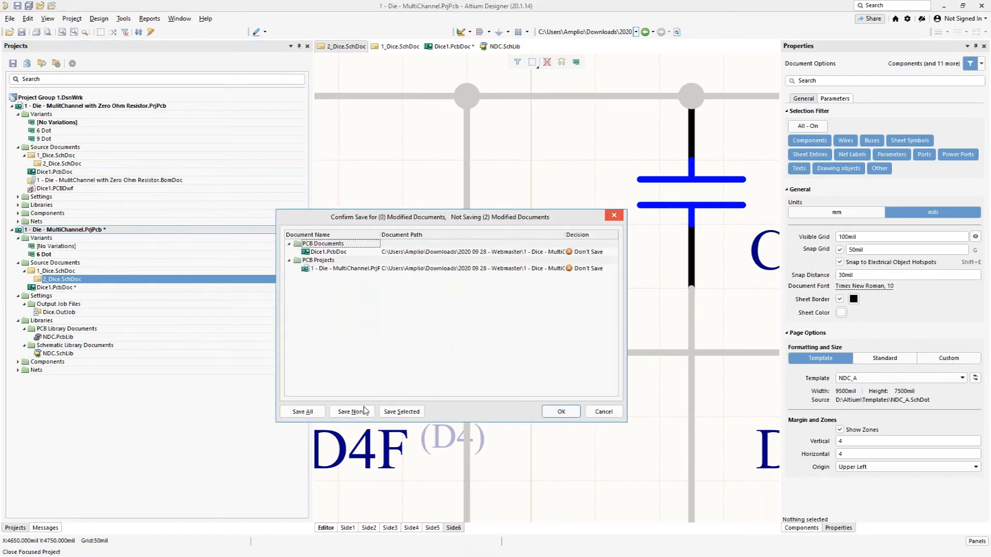
click(561, 412)
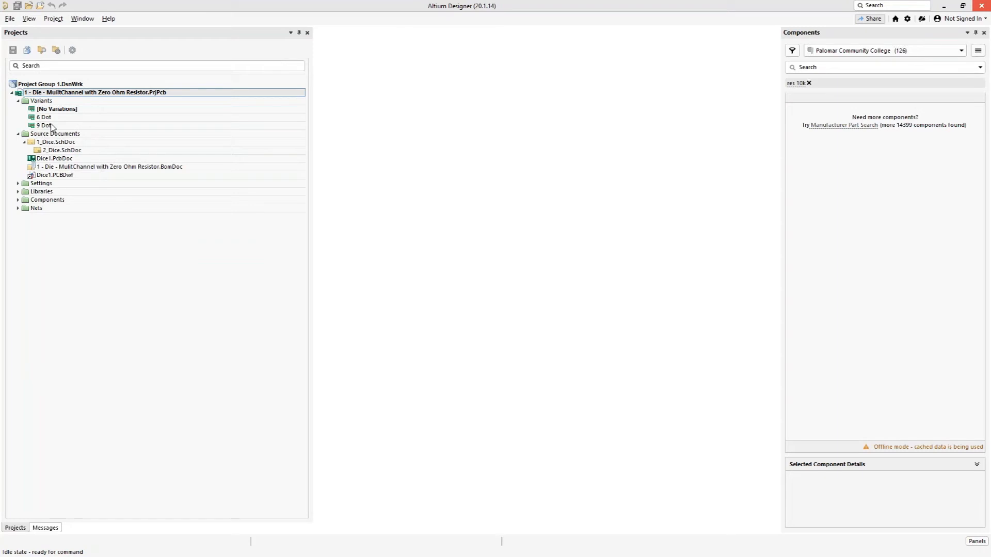
Step: Open the schematics, BomDoc and Dice1.PcbDoc of the MultiChannel with Zero Ohm Resistor project, and bring the PCB to the front
double_click(55, 143)
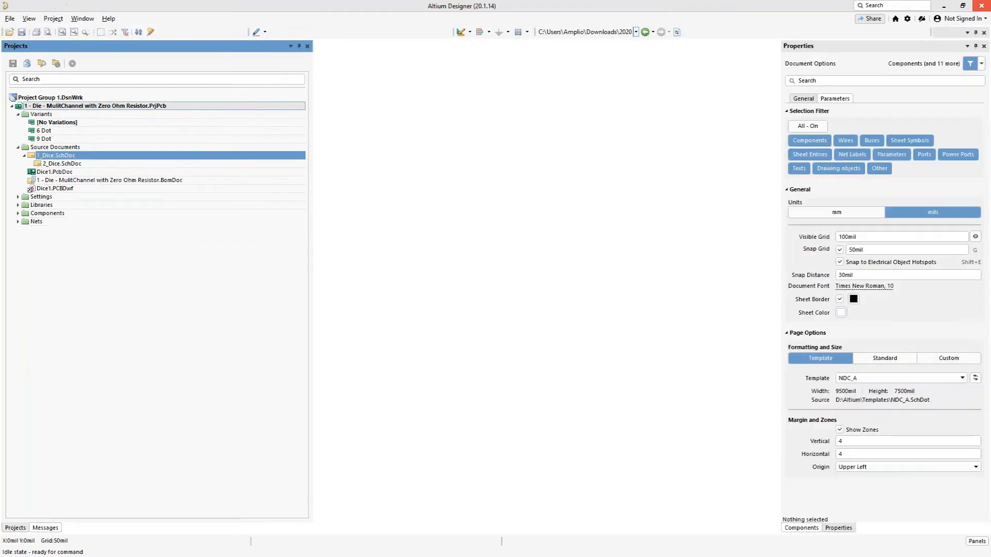
double_click(50, 172)
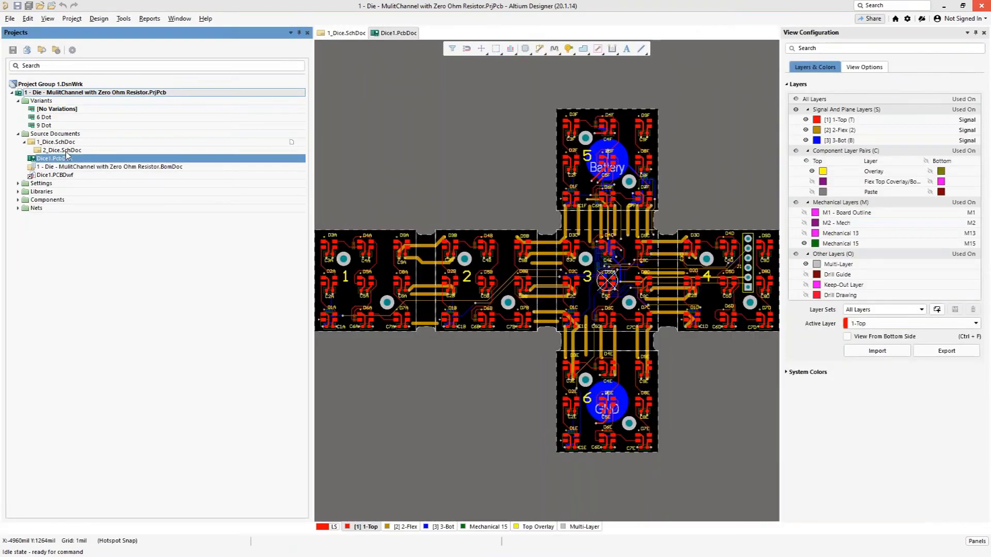
double_click(67, 167)
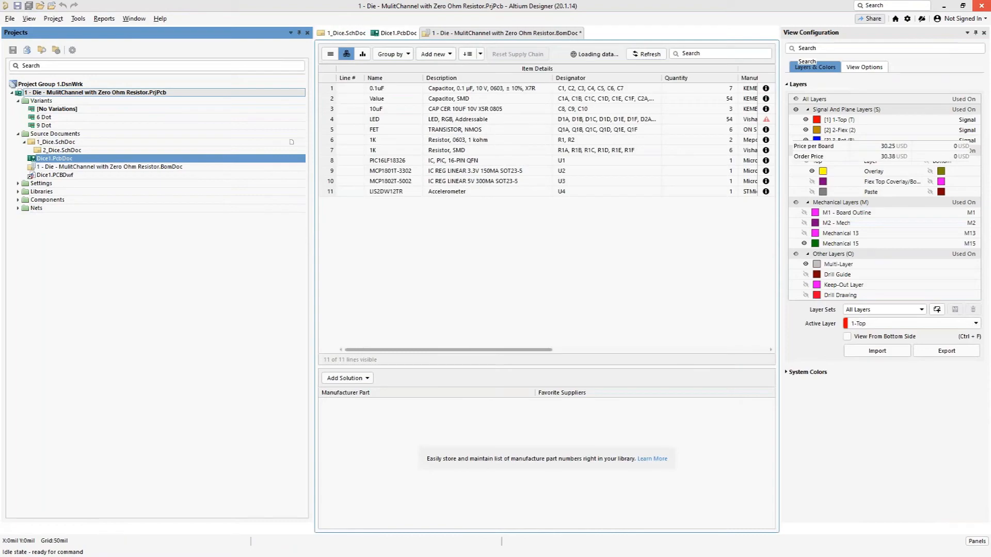
double_click(62, 150)
click(395, 46)
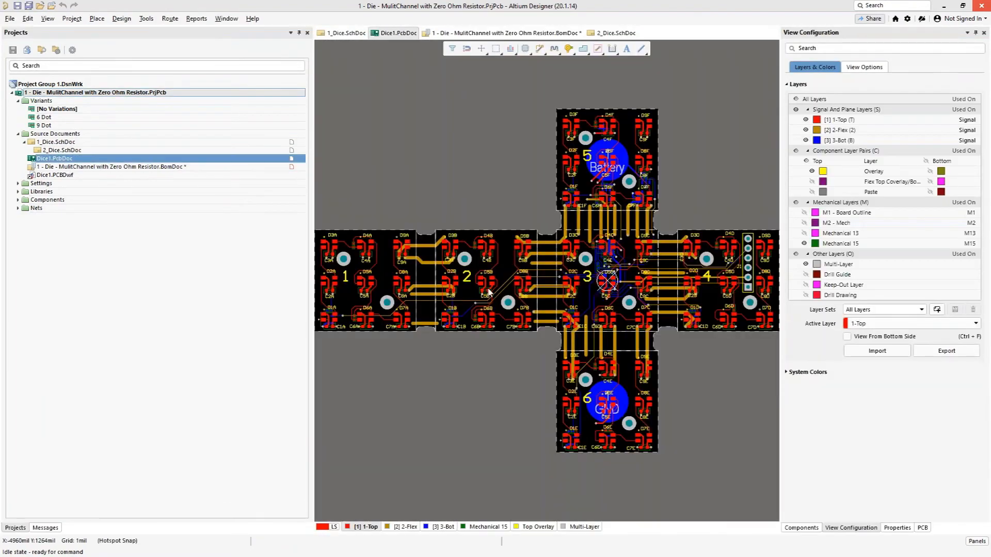
Step: Examine the zero ohm resistor pads and routing beside LED D4B on side 2, in both 2D and 3D
ctrl+scroll(513, 153, up, 1)
ctrl+scroll(487, 176, up, 5)
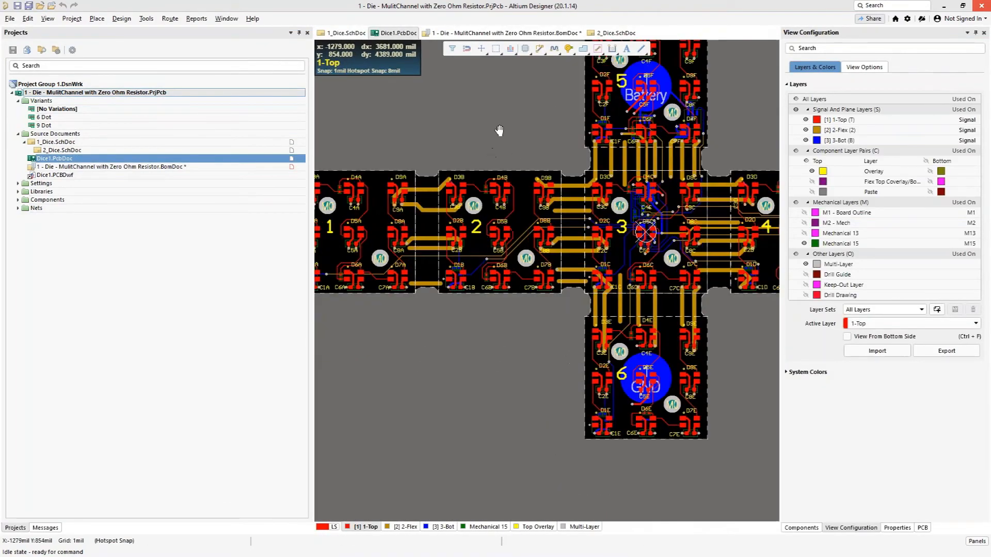
ctrl+scroll(485, 167, up, 4)
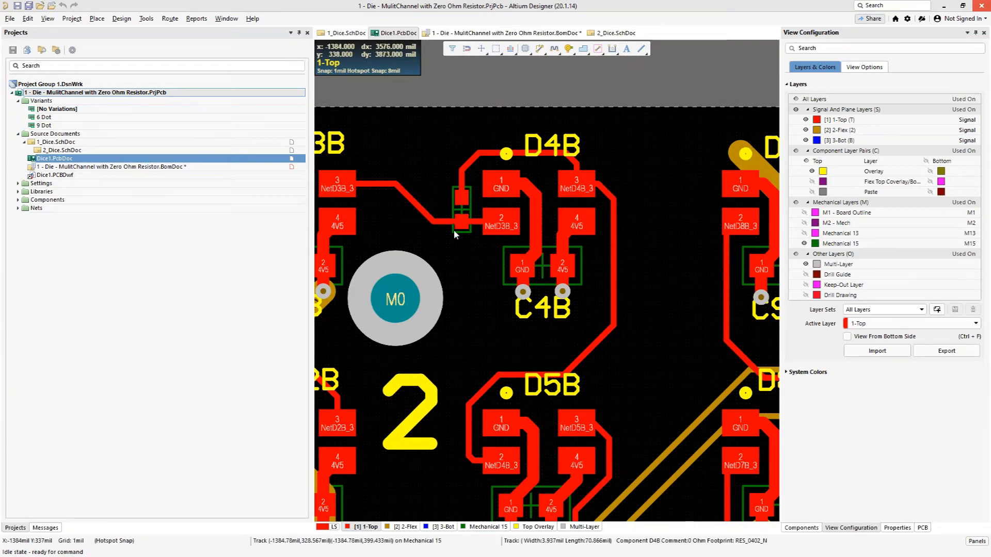
ctrl+scroll(455, 237, up, 1)
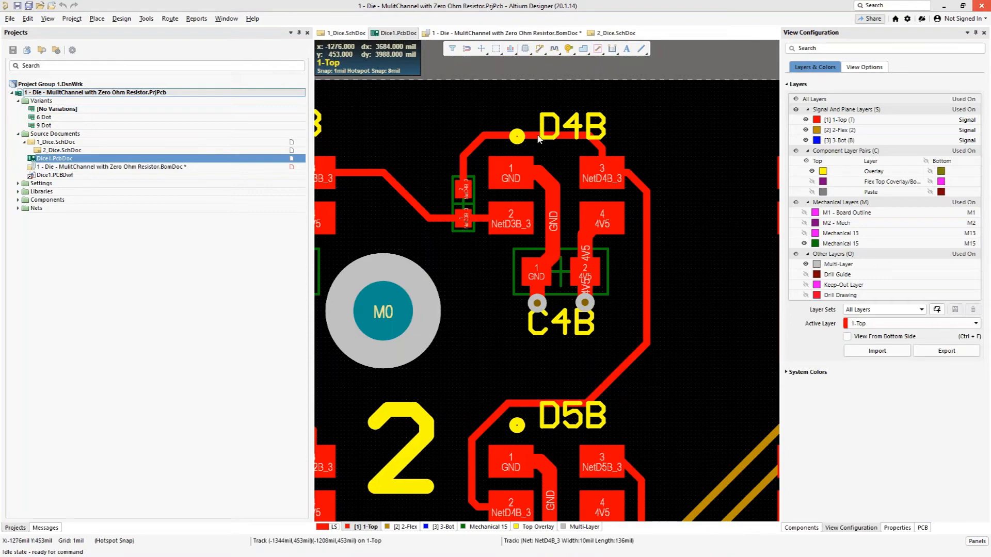
ctrl+scroll(457, 212, up, 2)
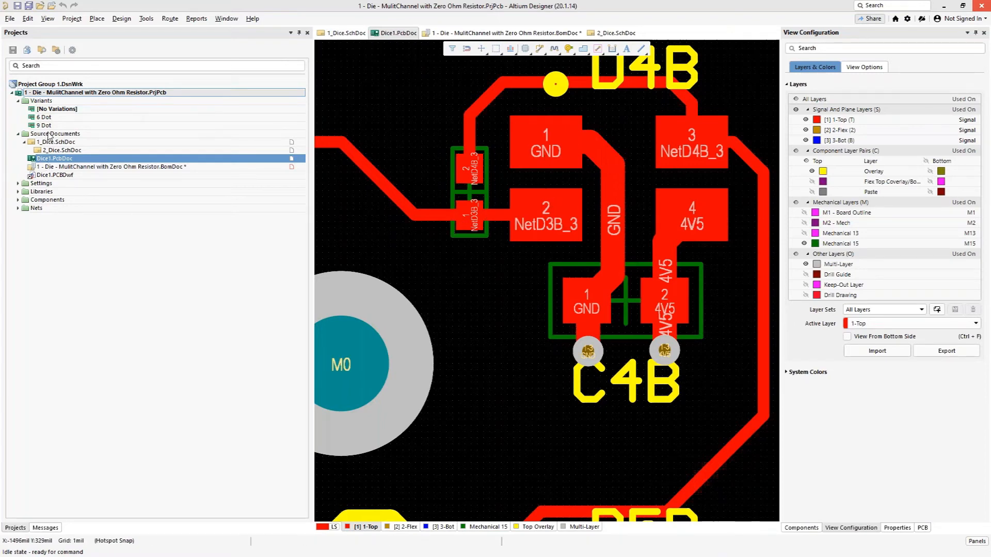
click(410, 267)
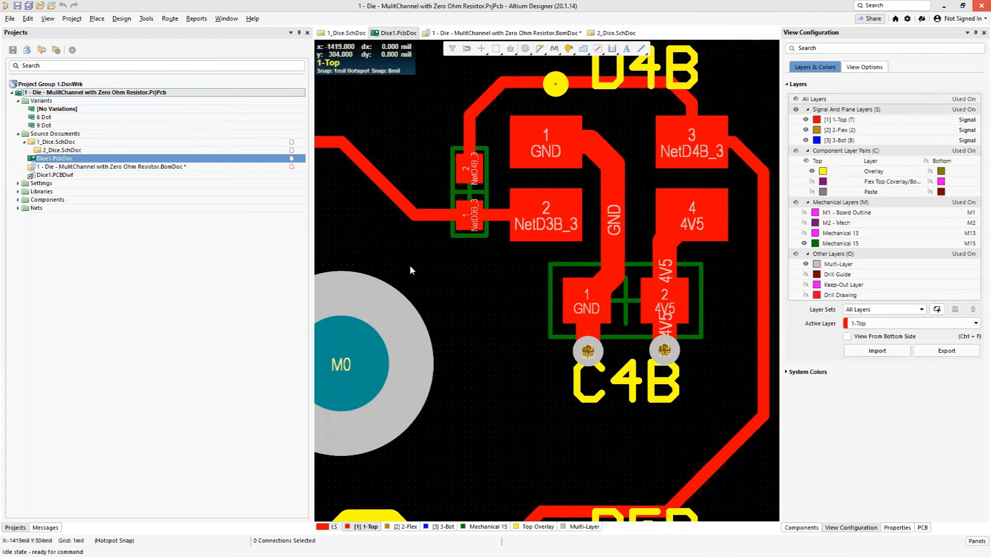
key(3)
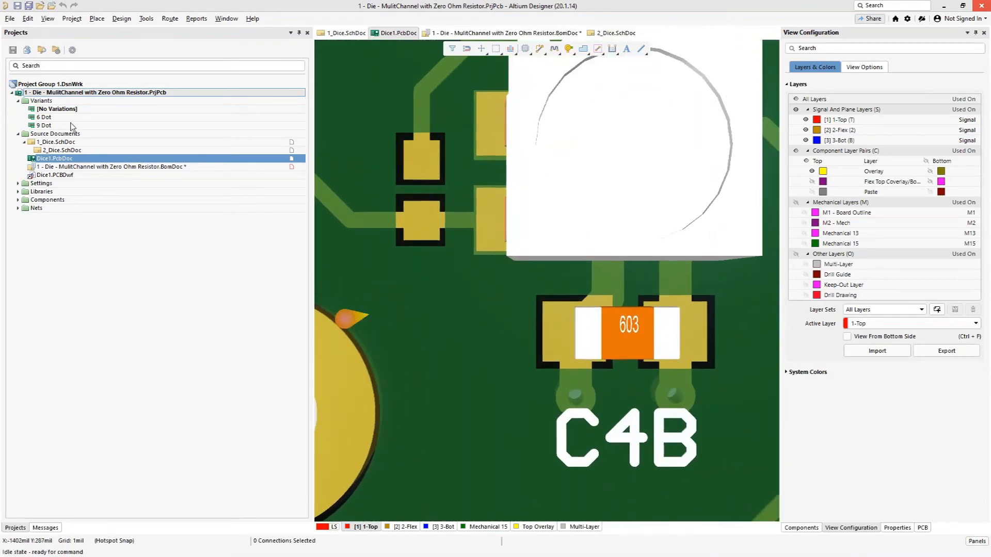
Step: Compare the fitted parts around C4B on the 3D board by activating the 6 Dot variant and then the 9 Dot variant
click(74, 121)
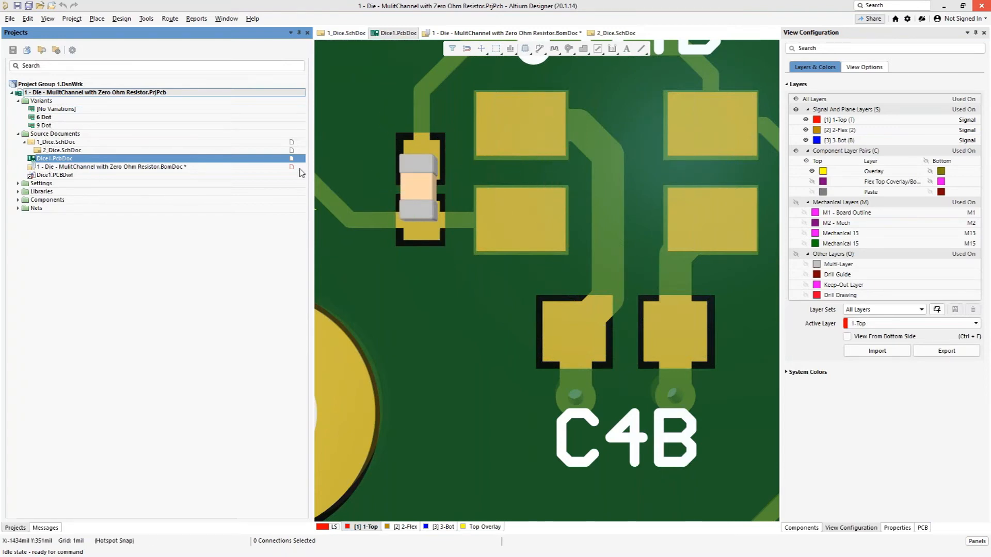
click(50, 128)
double_click(50, 127)
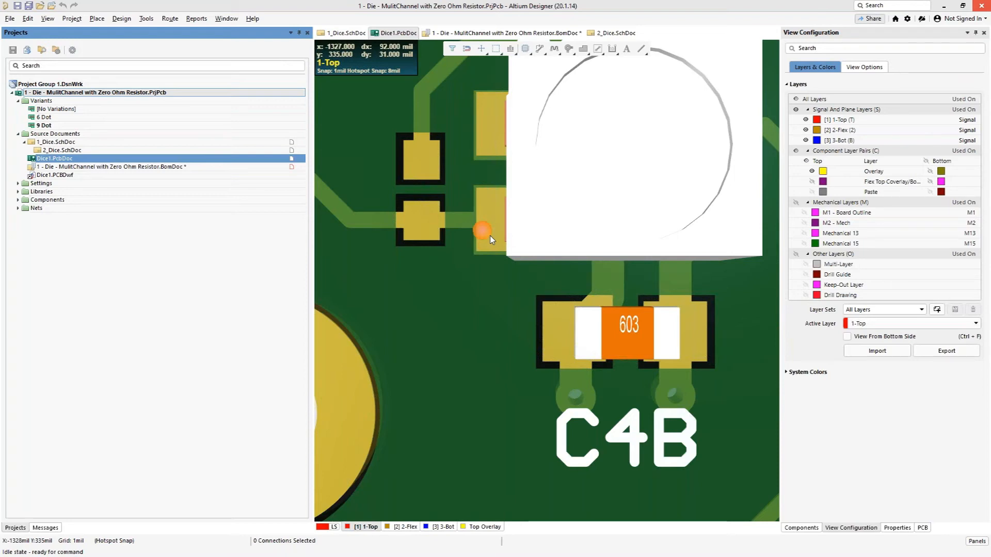
Step: Review the 6 Dot and 9 Dot component variations for the capacitors and LEDs in Variant Management, then close it without changes
click(72, 19)
click(89, 165)
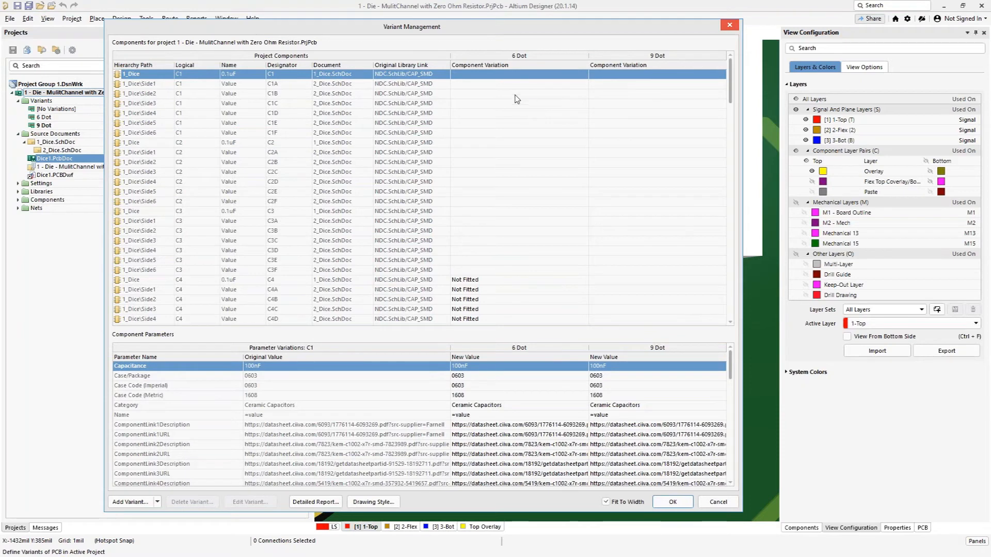
scroll(493, 281, down, 11)
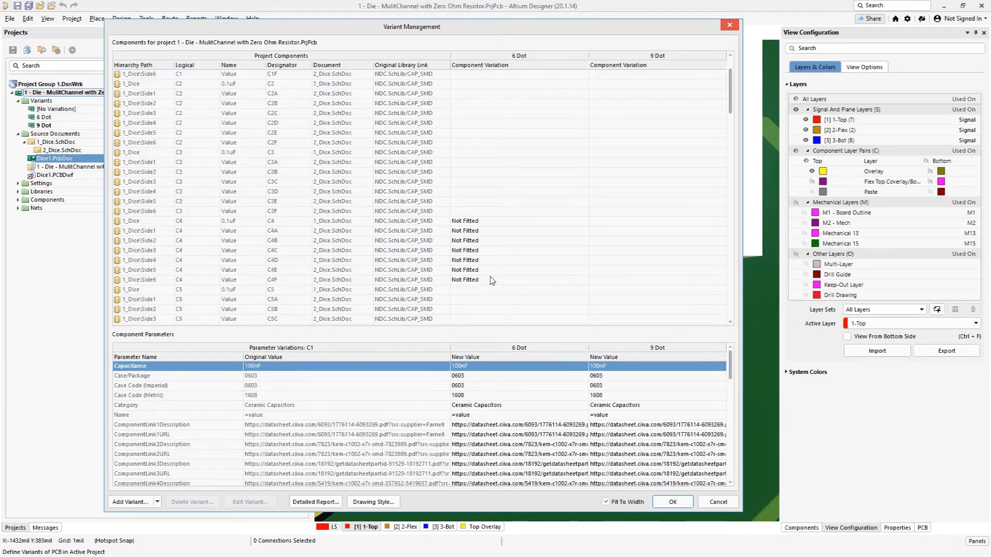
scroll(495, 229, down, 12)
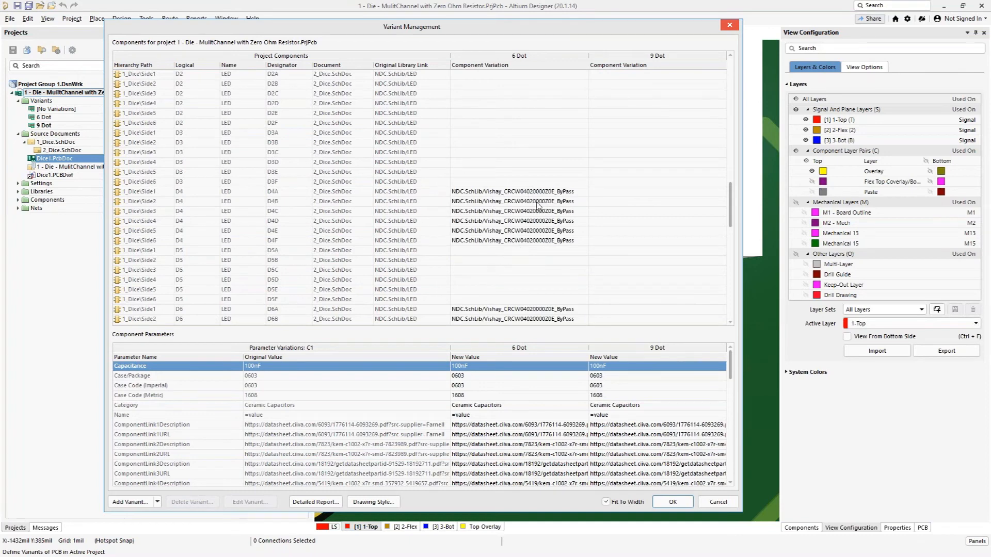
scroll(514, 216, down, 1)
scroll(514, 216, down, 1)
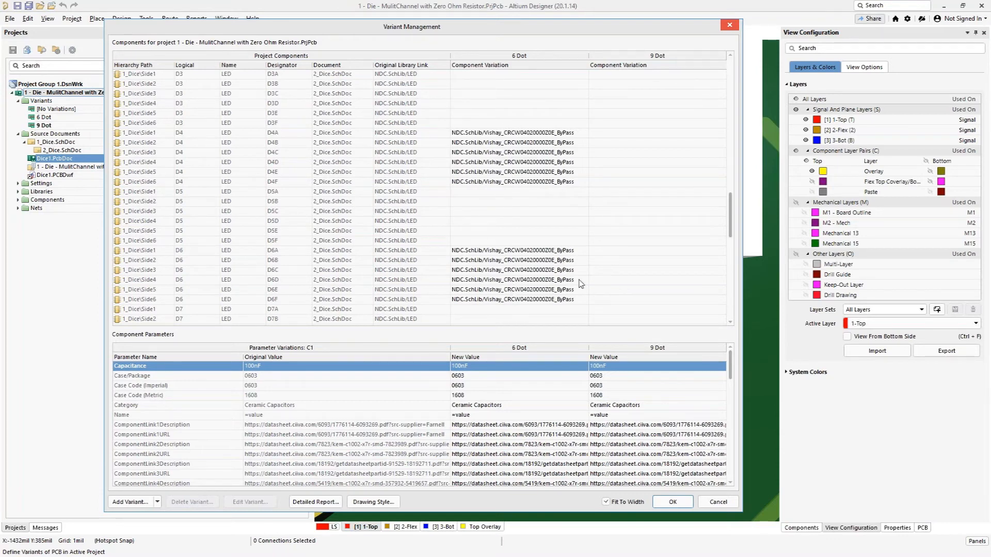
scroll(642, 233, up, 15)
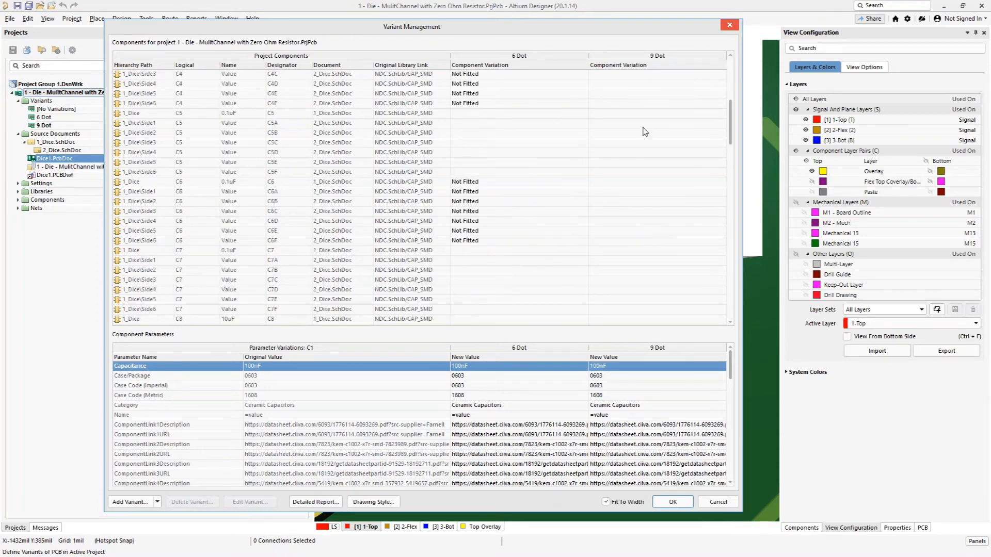
scroll(645, 150, down, 15)
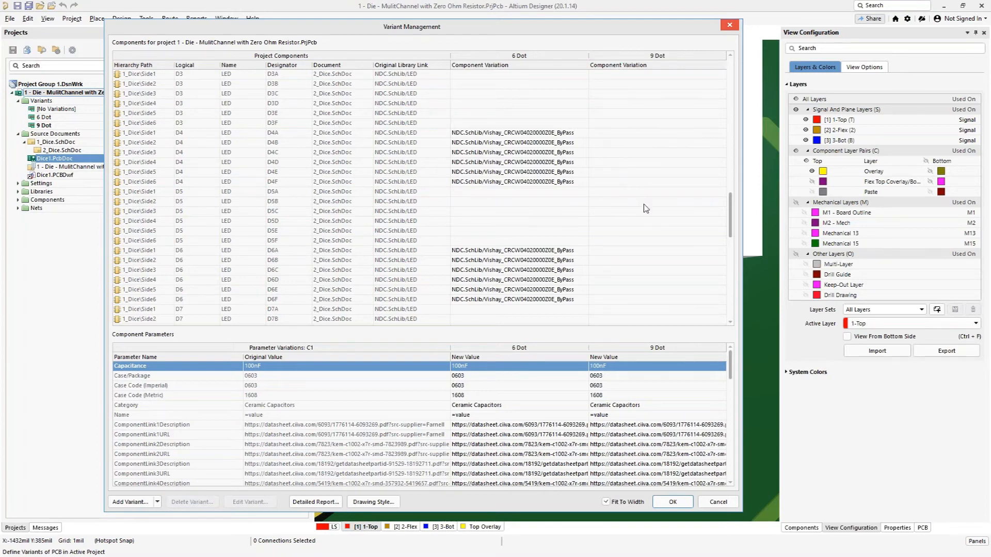
click(719, 503)
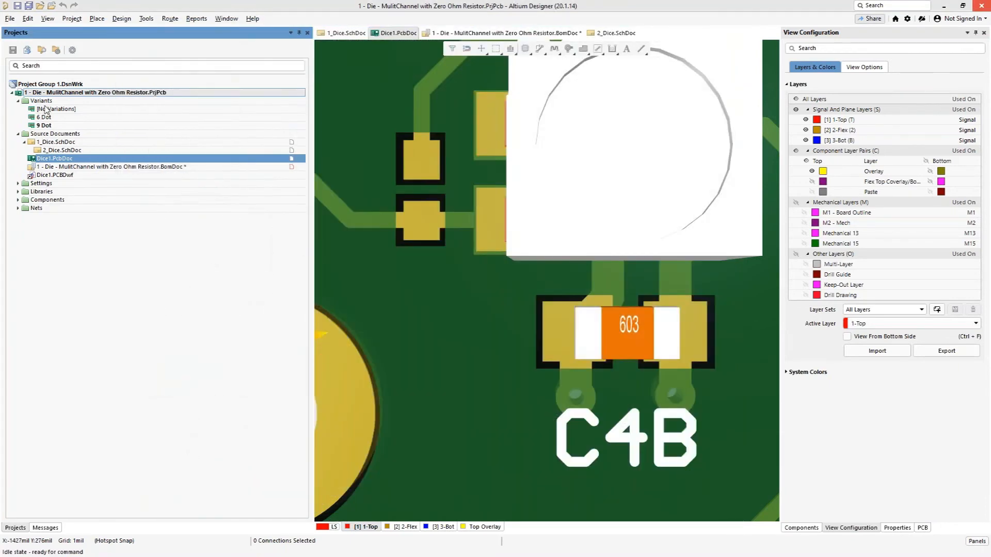
Step: Compare the 3D board around C4B with No Variations, then the 6 Dot variant, then the 9 Dot variant active
click(45, 109)
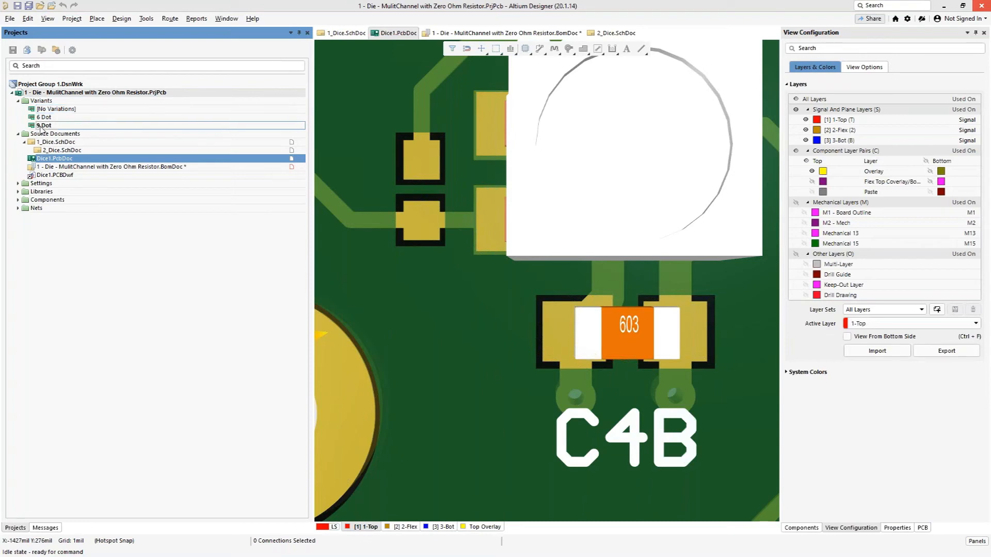
double_click(67, 110)
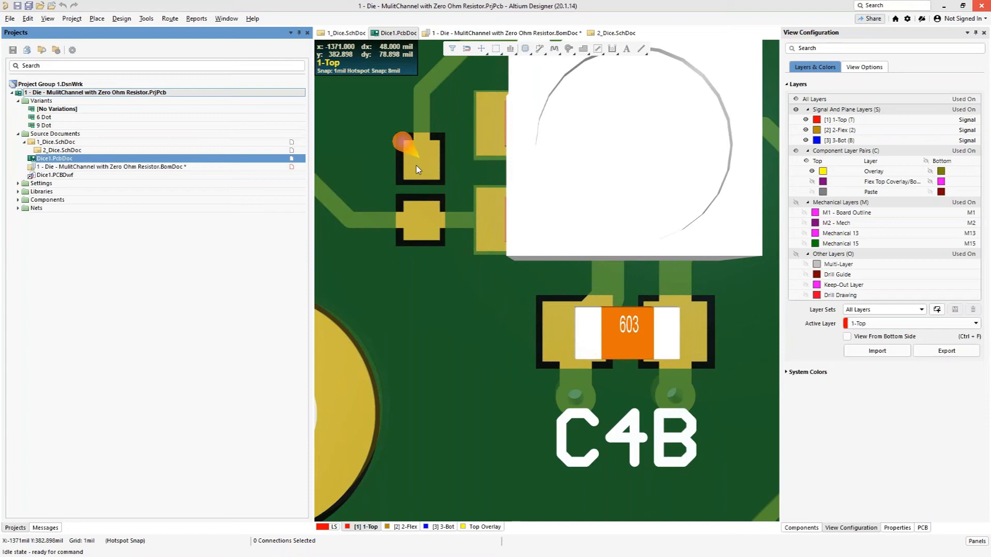
click(46, 118)
double_click(46, 119)
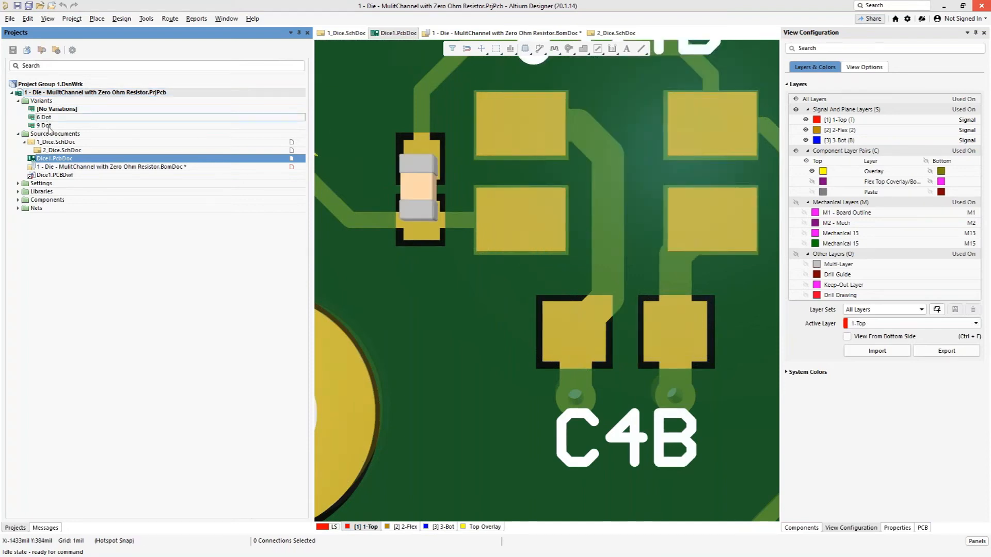
click(60, 125)
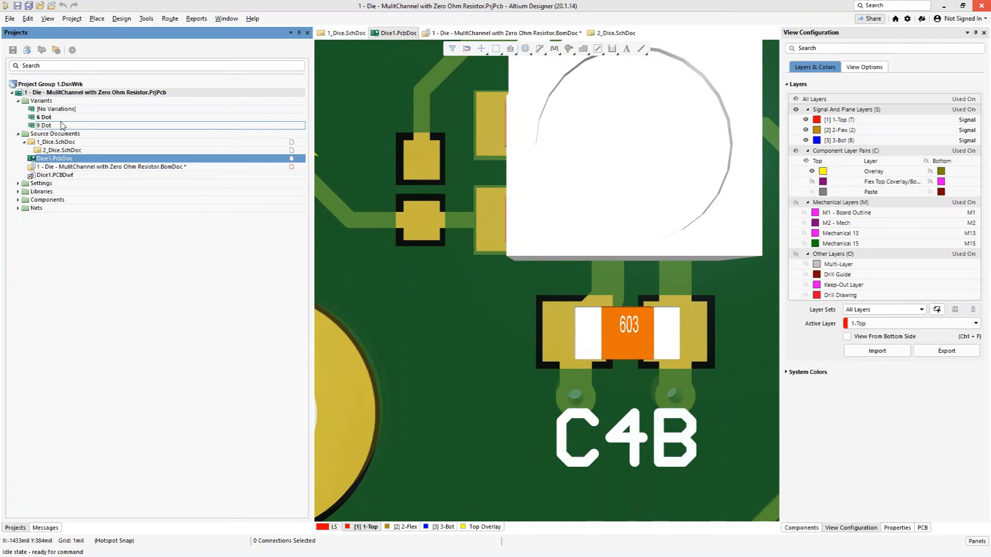
Step: View the Side1 channel of 2_Dice.SchDoc with the 6 Dot variant active, around parts D4A and D6A
double_click(54, 150)
ctrl+scroll(448, 363, up, 3)
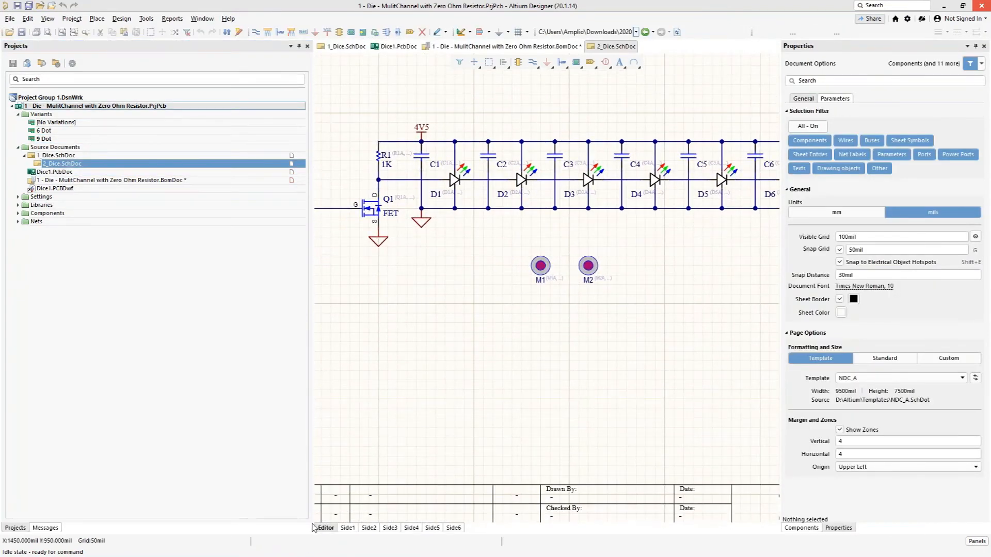
click(347, 528)
double_click(45, 131)
ctrl+scroll(637, 237, up, 2)
right_drag(701, 257, 555, 327)
right_drag(664, 324, 568, 328)
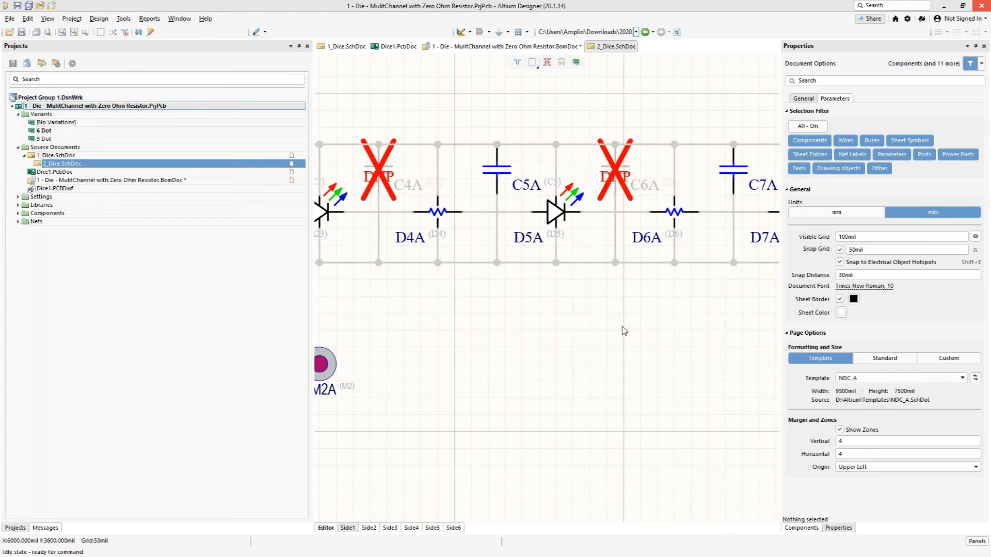
Step: Generate the Bill of Materials report for the 6 Dot variant, review its component lines and available variants, then accept the dialog
click(150, 20)
click(163, 31)
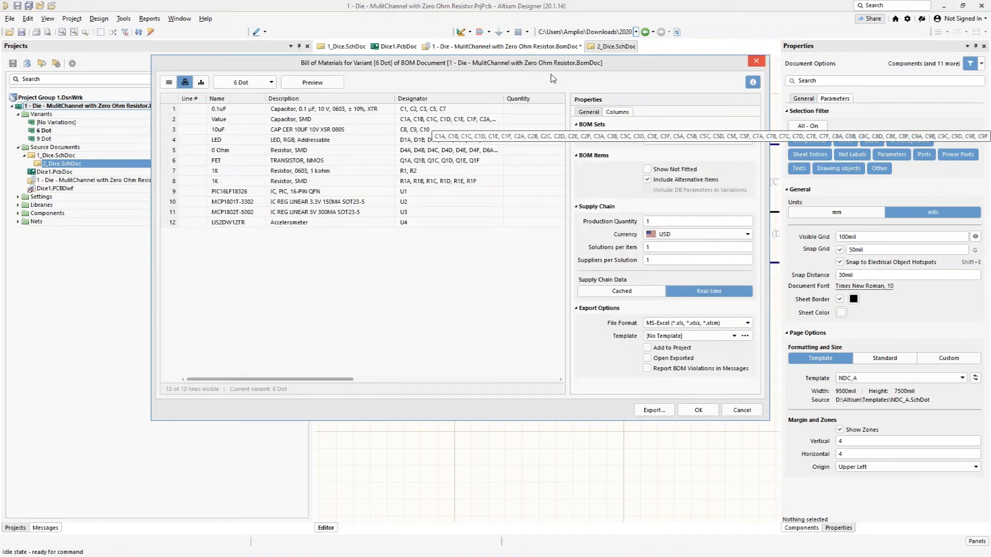
drag(636, 70, 690, 79)
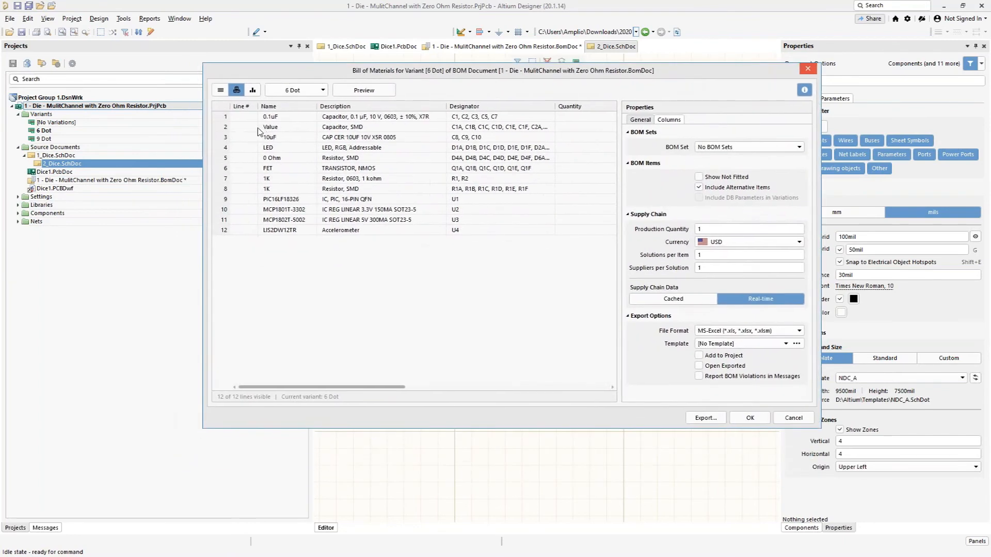
click(324, 91)
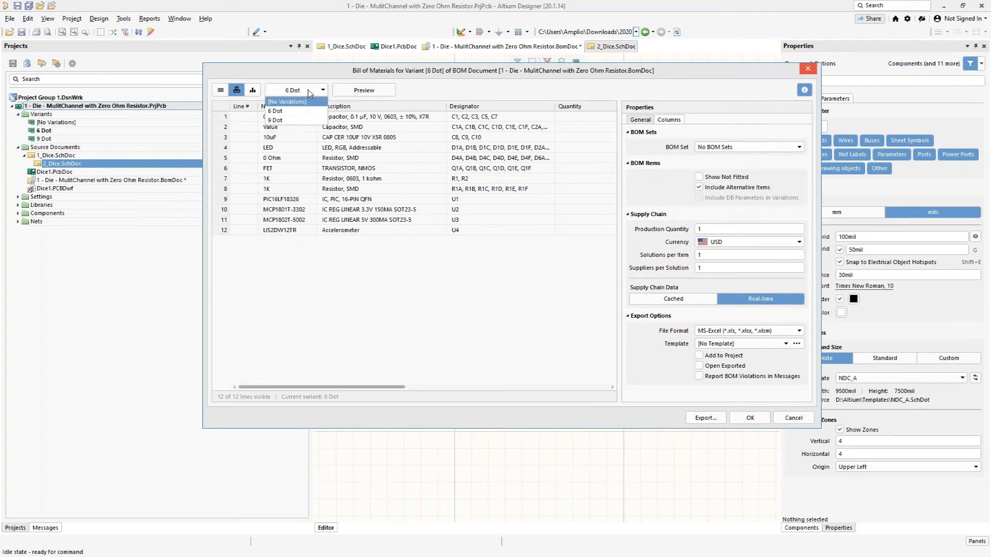
click(341, 304)
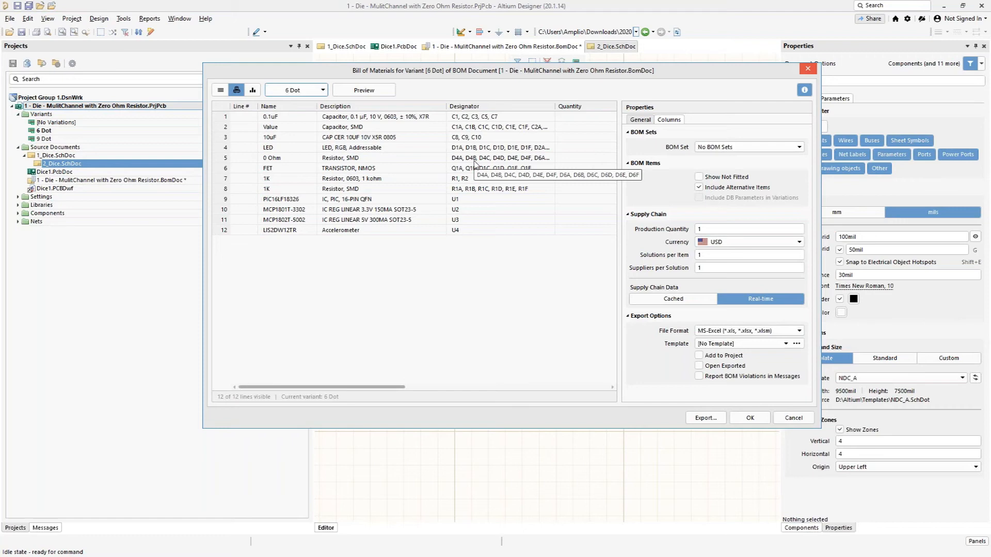
click(750, 418)
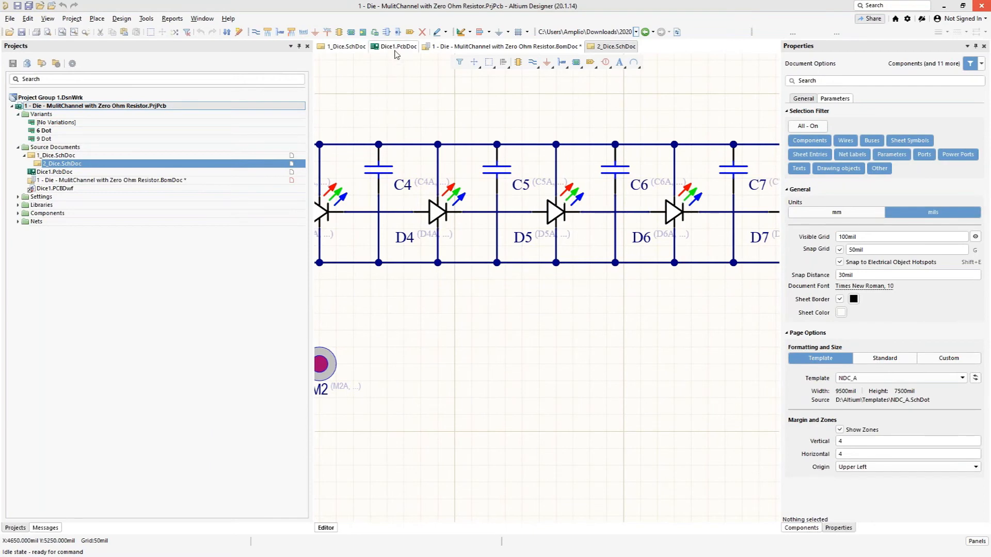
Step: Inspect the properties of the zero ohm resistor D4B on Dice1.PcbDoc in the 2D view, then deselect it
click(396, 49)
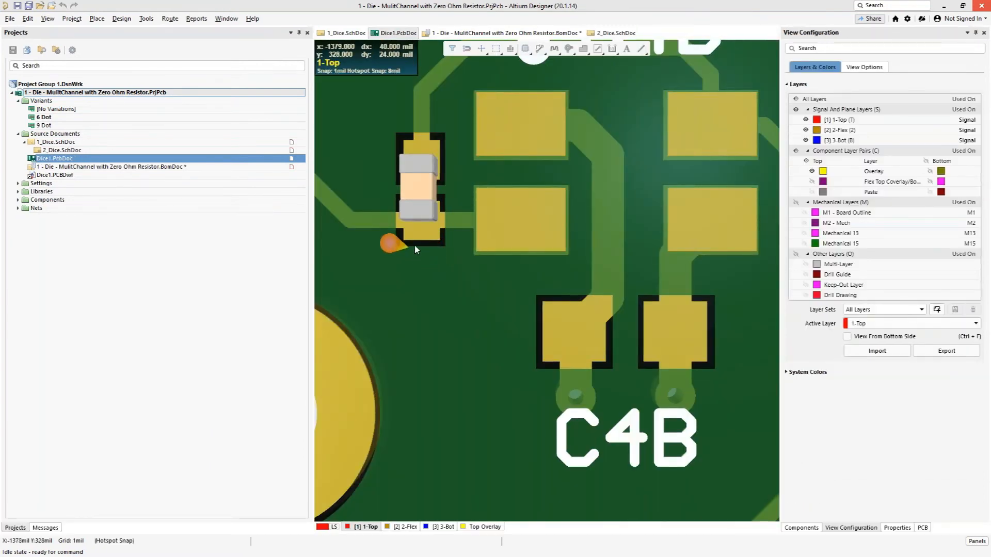
key(2)
ctrl+scroll(422, 224, down, 2)
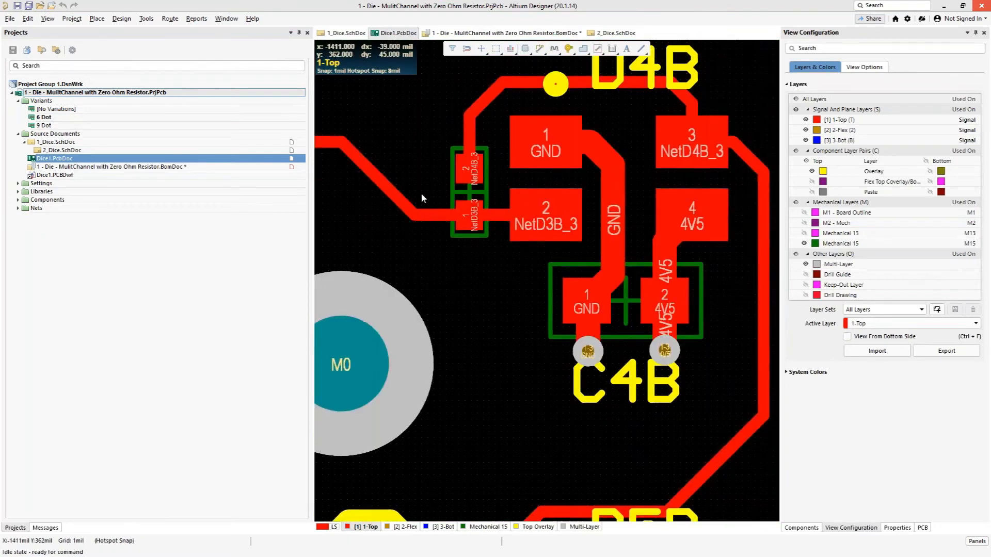
click(461, 185)
double_click(462, 185)
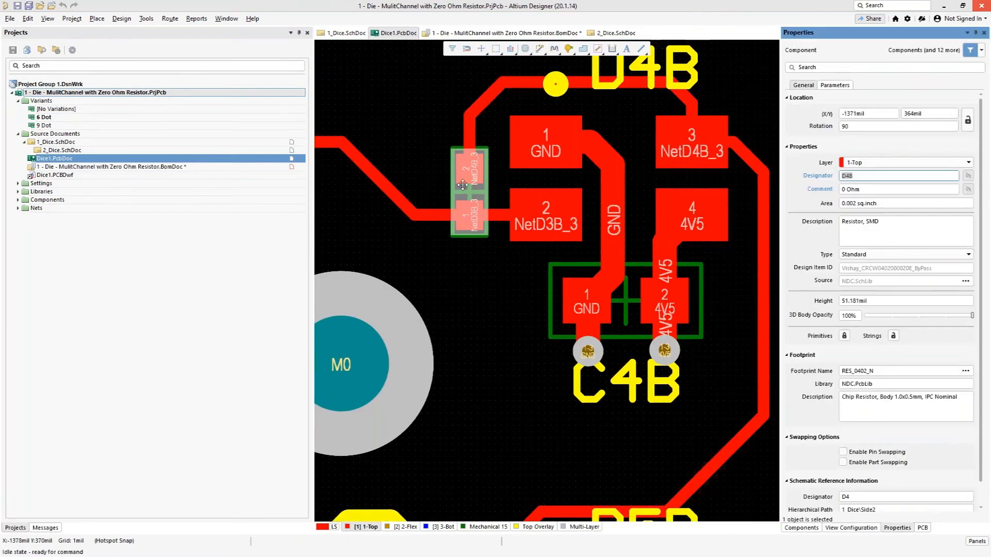
click(873, 178)
click(163, 254)
Step: From 2_Dice.SchDoc, compare the Bill of Materials report quantities for the 9 Dot and 6 Dot variants, then cancel the report
double_click(58, 150)
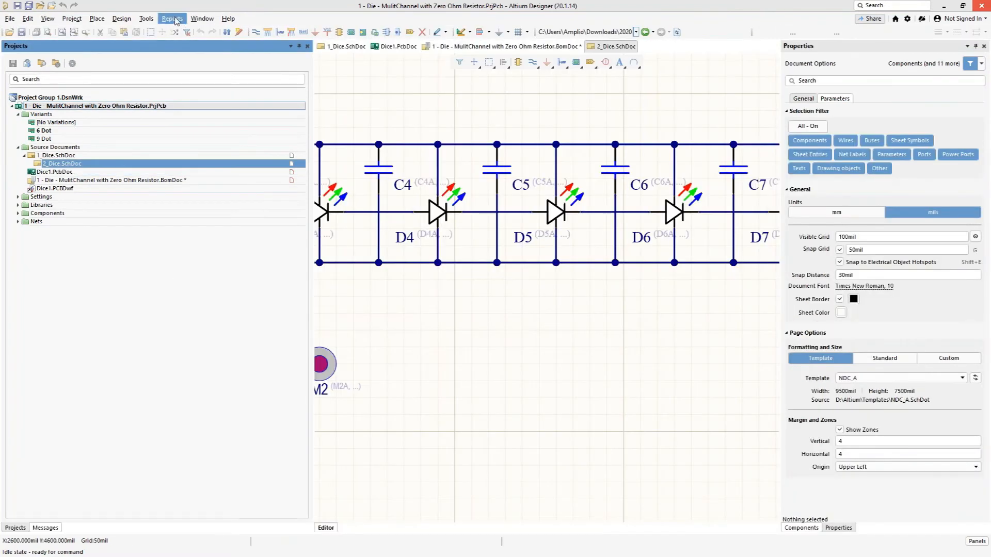
click(173, 19)
click(179, 33)
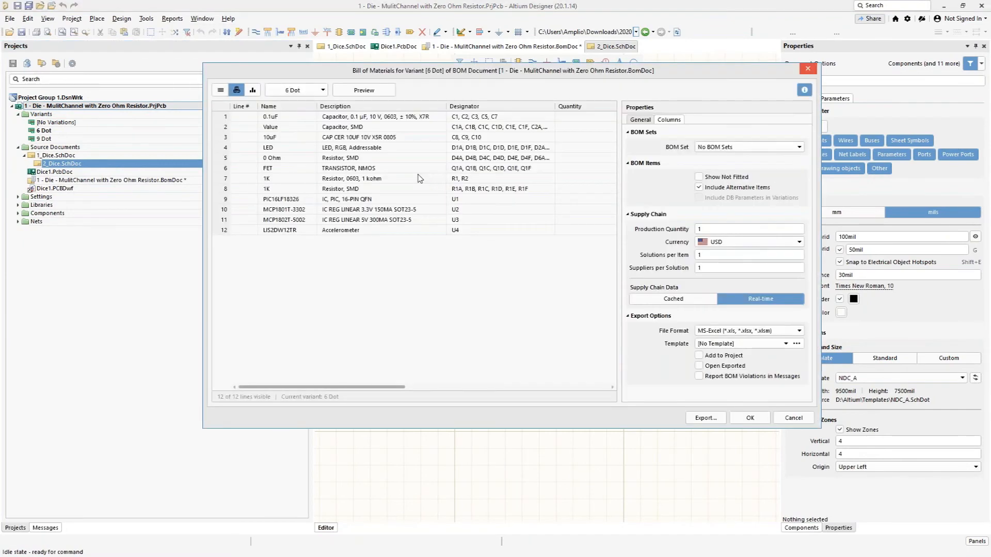
click(314, 91)
click(285, 121)
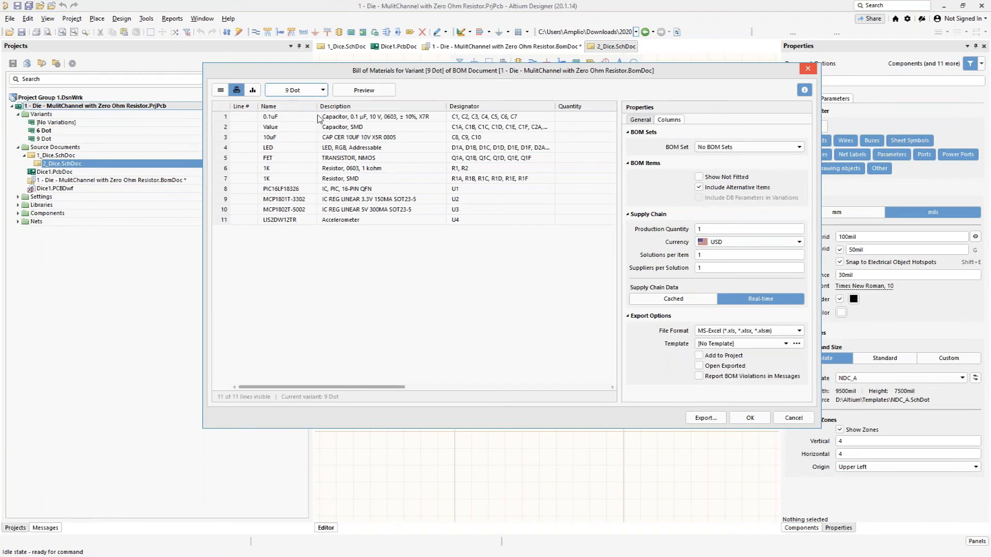
drag(361, 387, 413, 394)
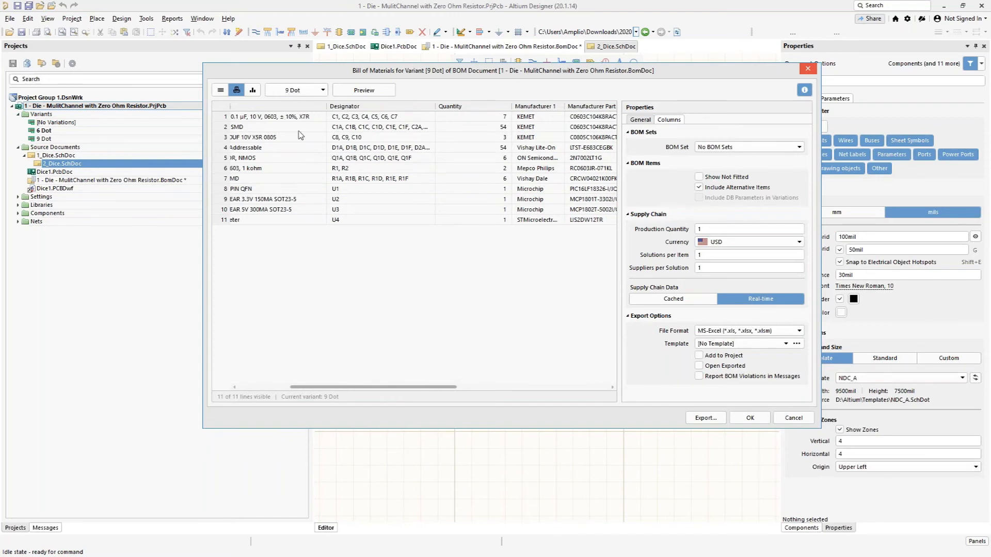
click(306, 95)
click(282, 110)
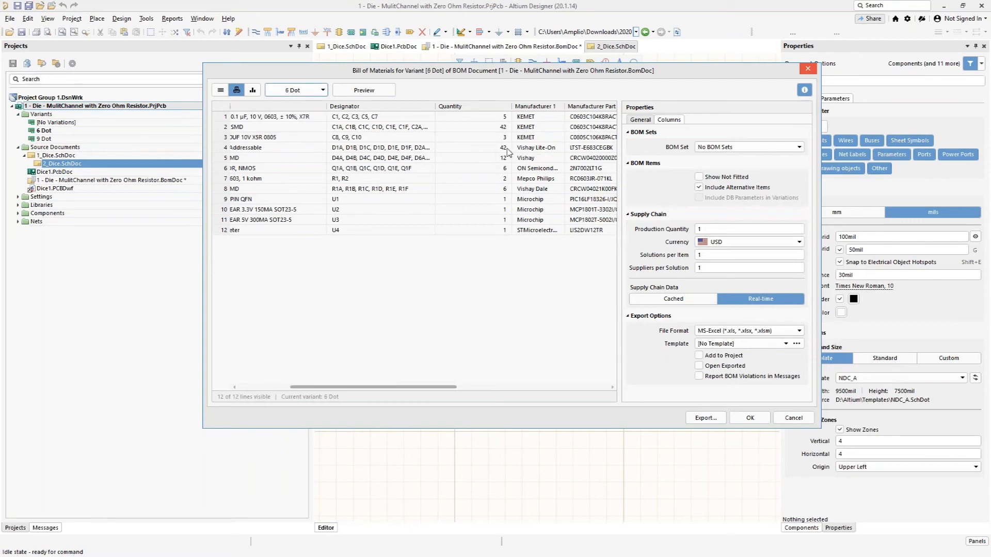
drag(374, 387, 369, 387)
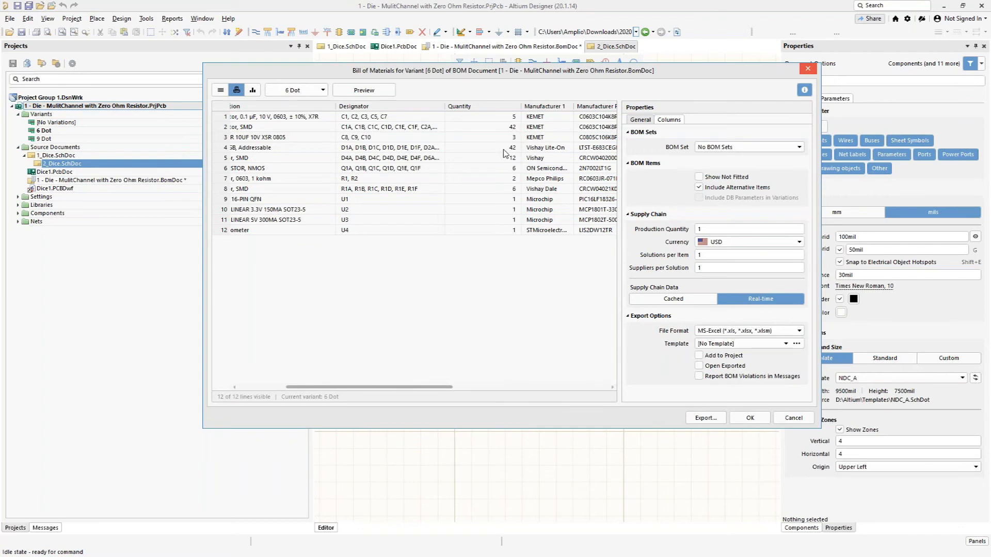
click(782, 422)
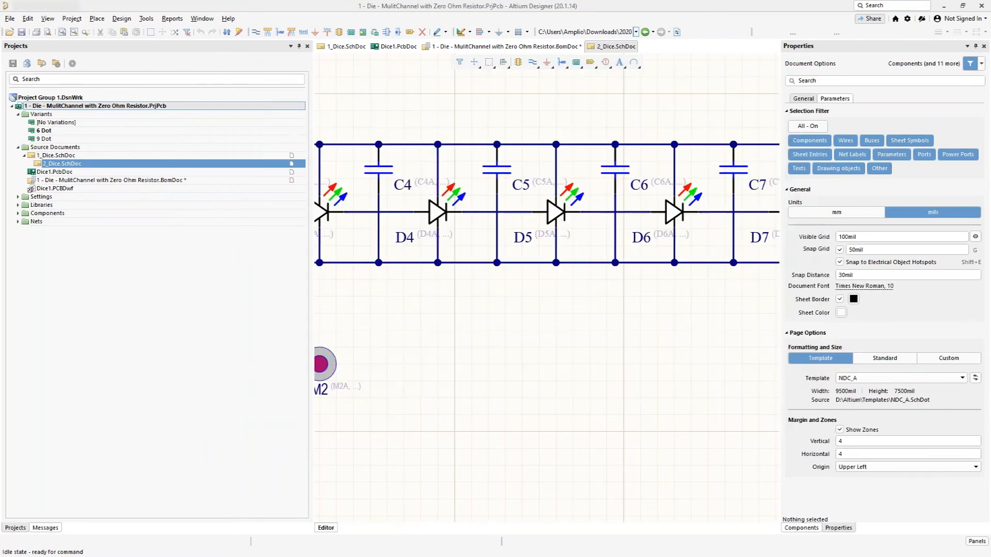
Step: In the project's BomDoc, compare board prices between the 6 Dot and 9 Dot variants, ending on the 9 Dot supplier pricing
double_click(133, 181)
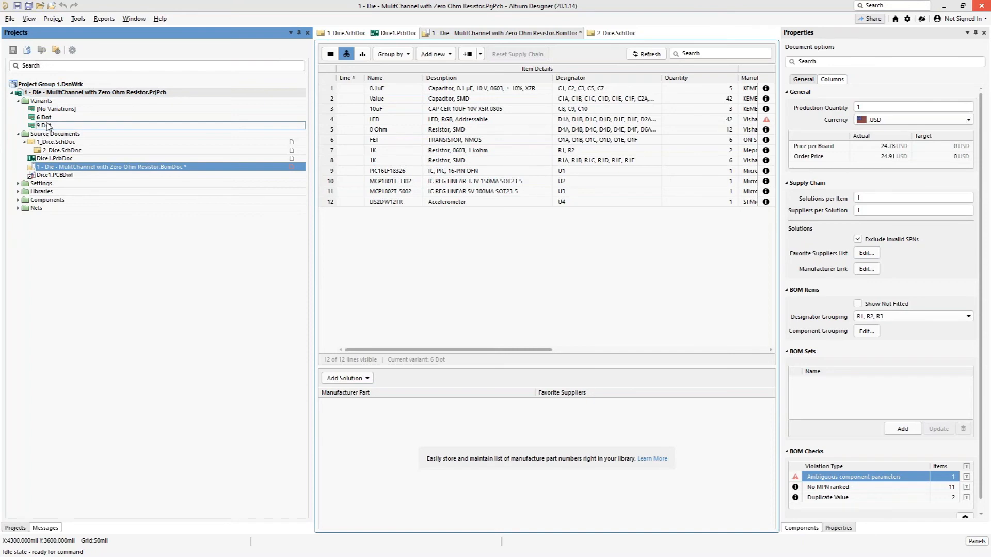
double_click(46, 126)
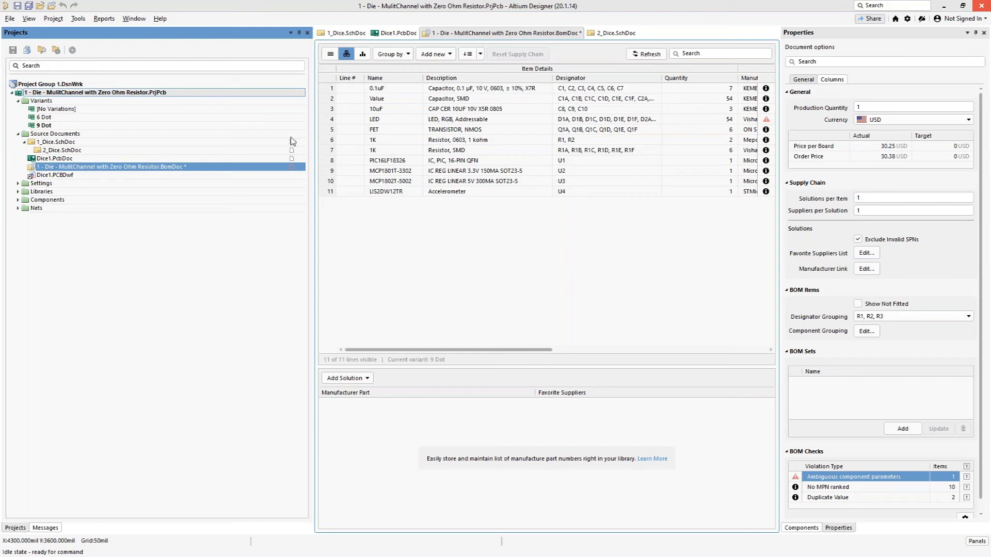
double_click(55, 118)
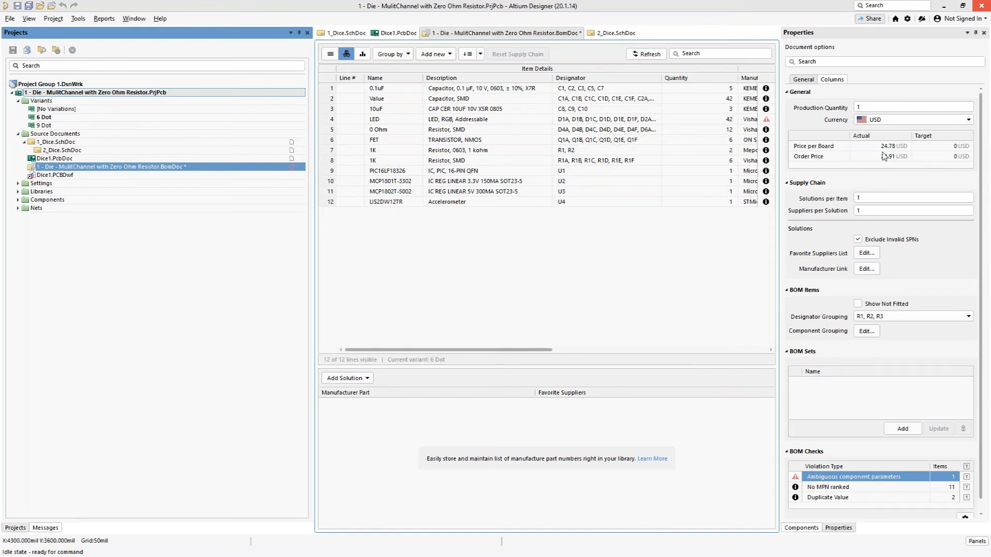
double_click(58, 126)
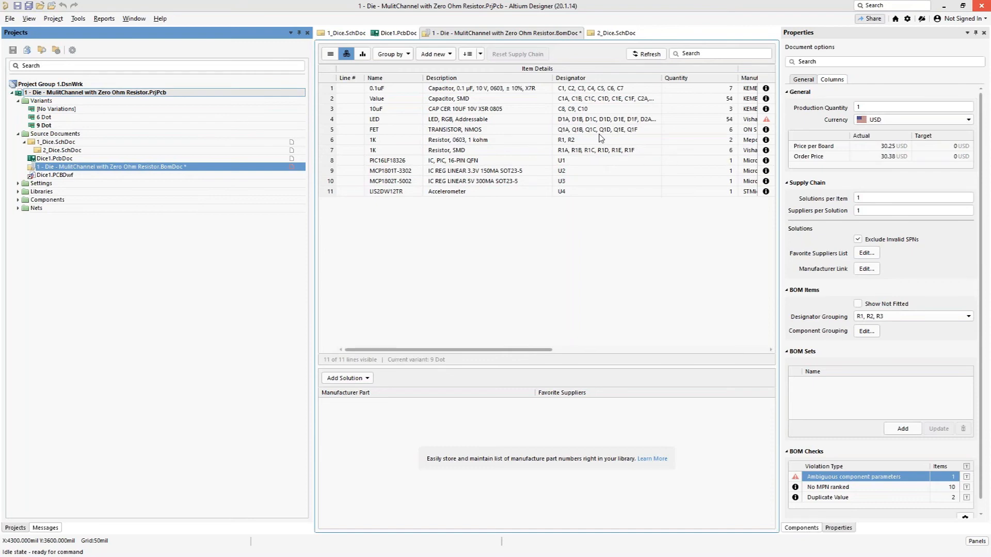
drag(516, 350, 777, 382)
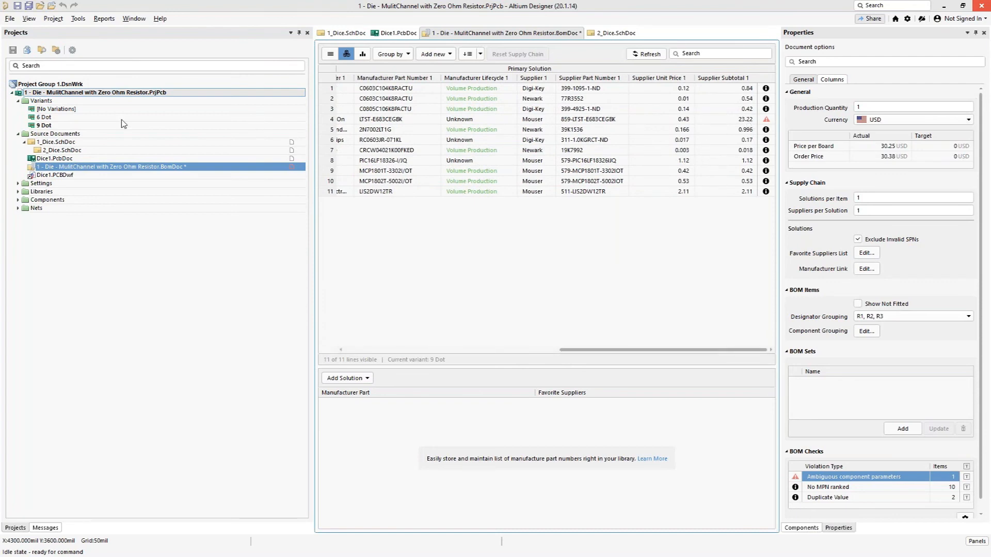
Step: Make 6 Dot the current project variant for the BomDoc pricing, then open the Dice.OutJob output job file
click(46, 126)
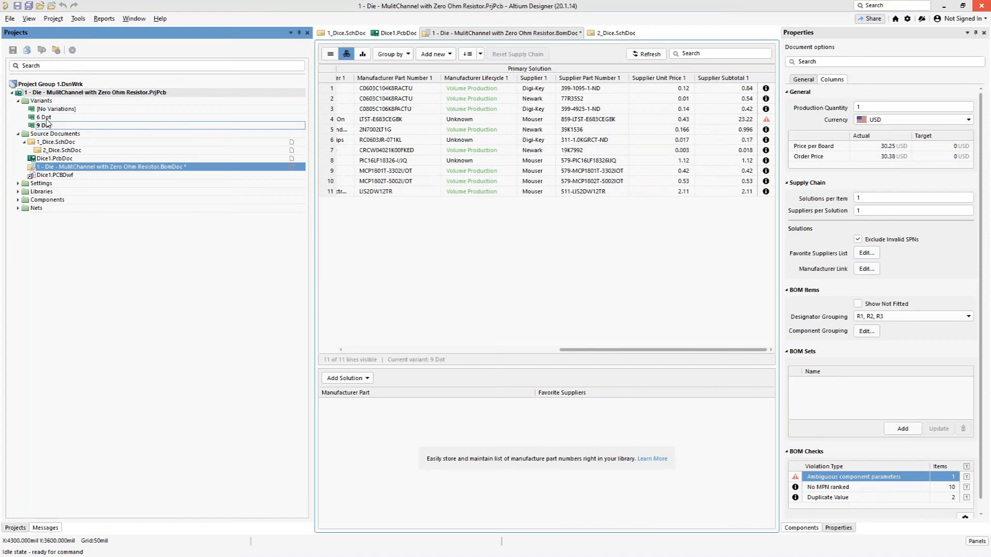
double_click(46, 118)
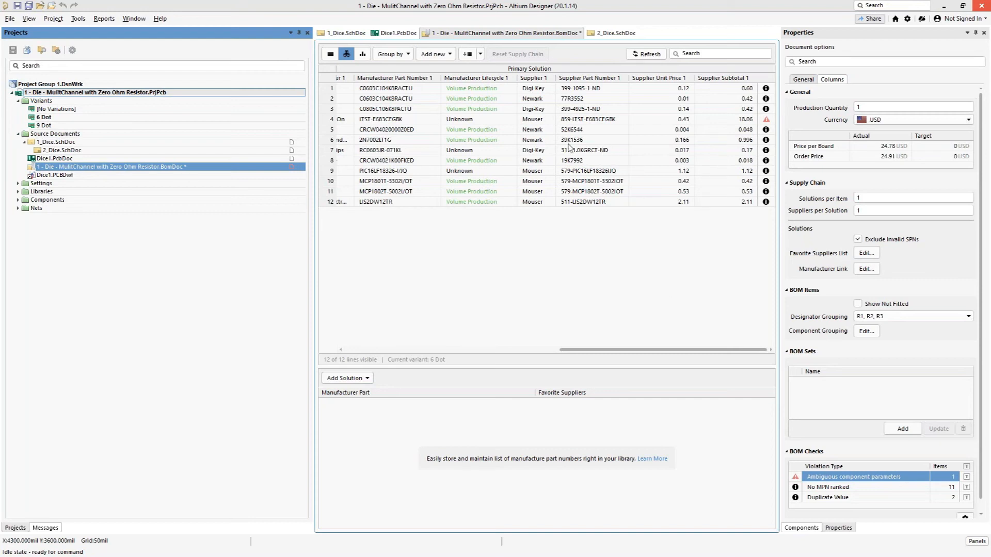
click(18, 183)
click(24, 192)
click(62, 201)
double_click(59, 200)
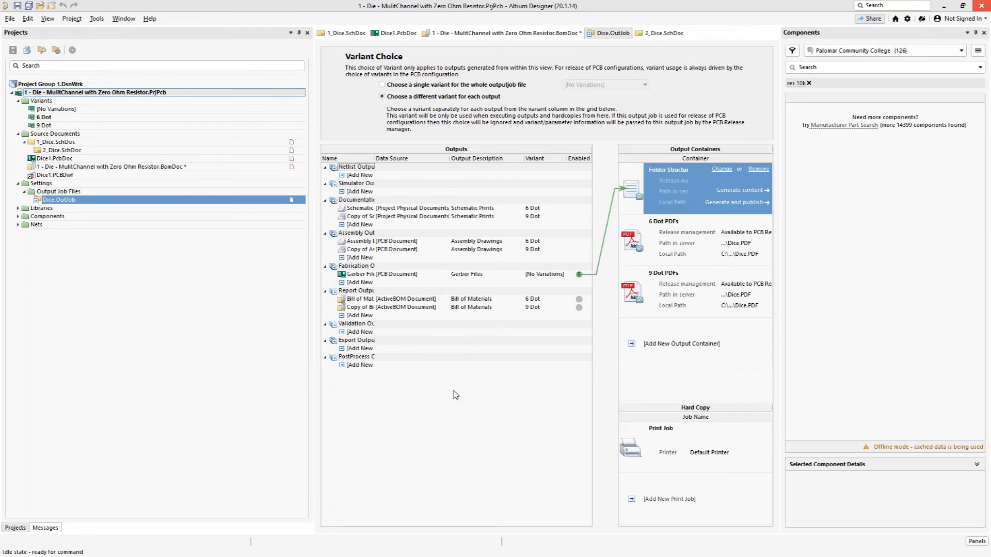
Step: Try a single variant for the whole output job, review its variant choices, then return to a different variant for each output
click(382, 84)
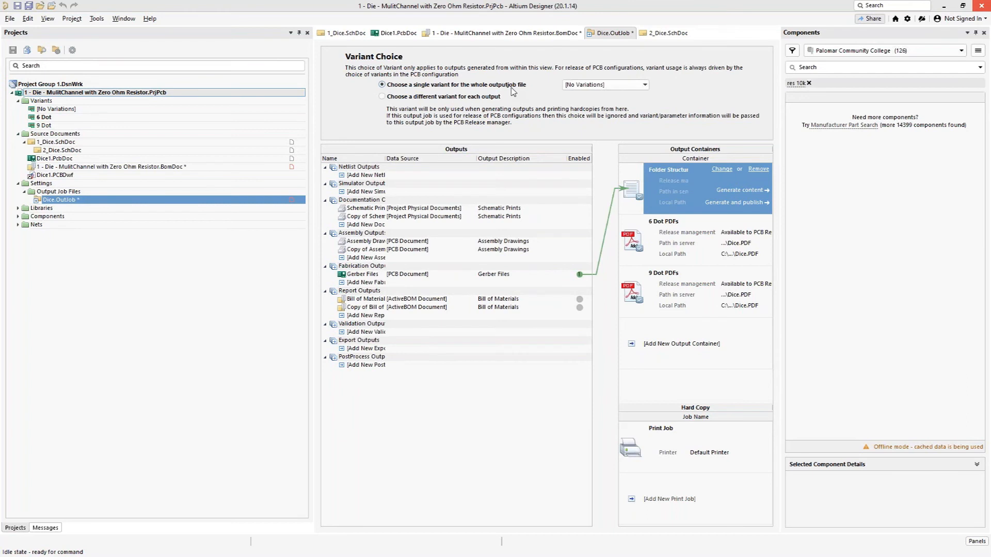
click(645, 85)
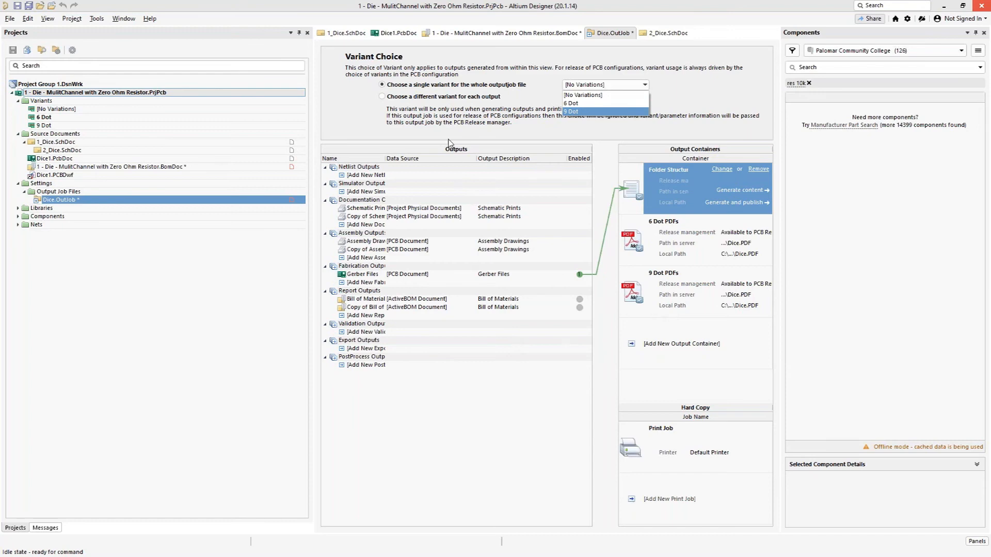
click(350, 112)
click(382, 98)
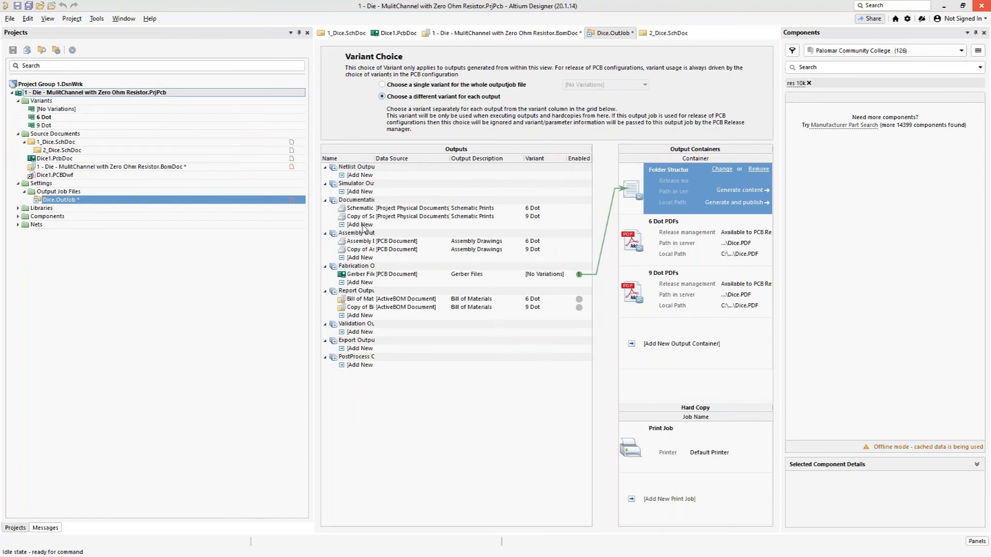
Step: Add a Draftsman documentation output for Dice1.PCBDwf using the 6 Dot variant and enable it in the 6 Dot PDFs container
click(340, 226)
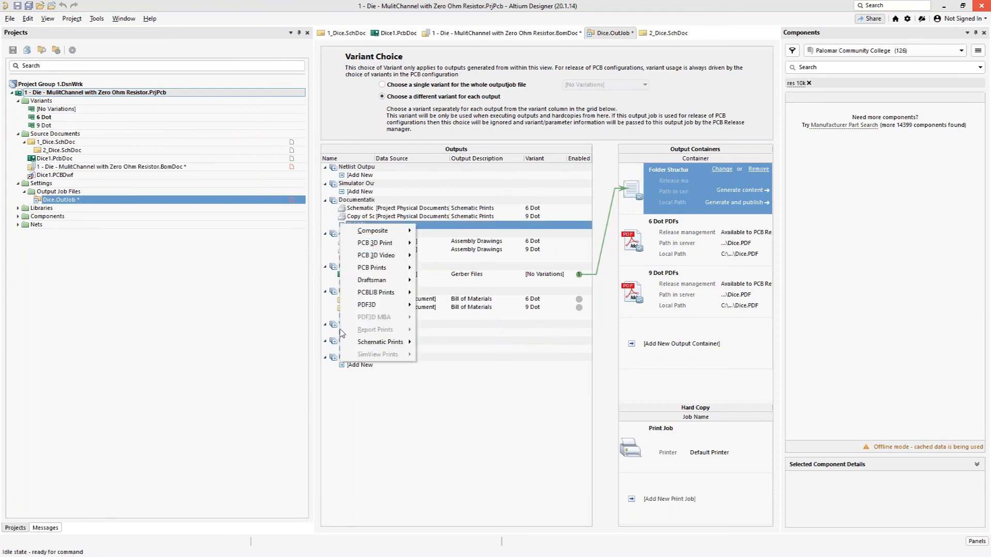
mouse_move(408, 280)
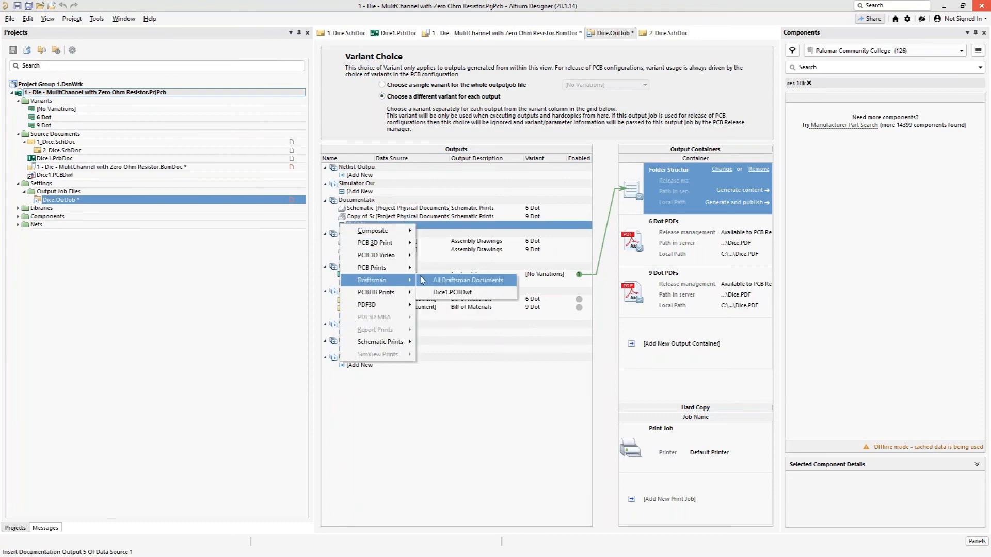
click(446, 293)
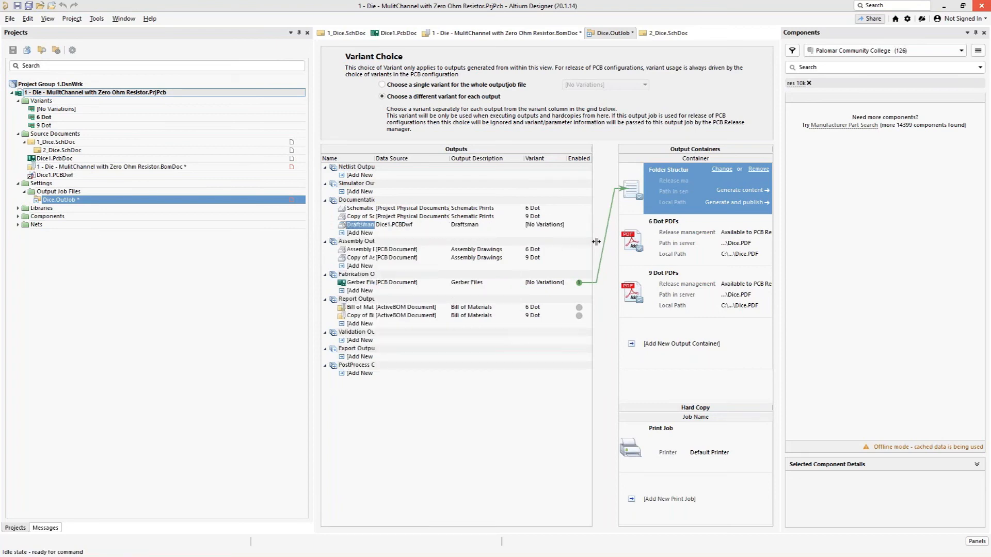
click(562, 227)
click(563, 228)
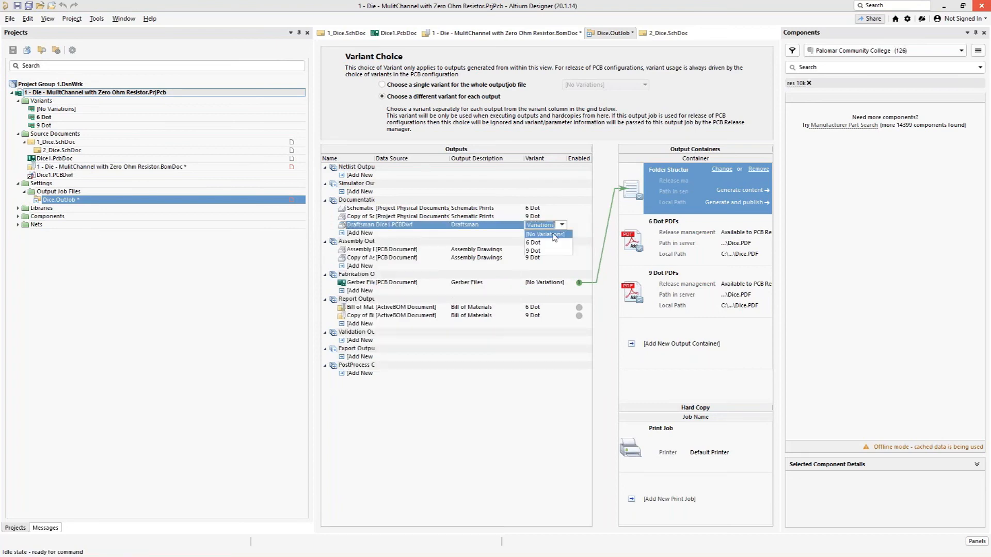
click(548, 243)
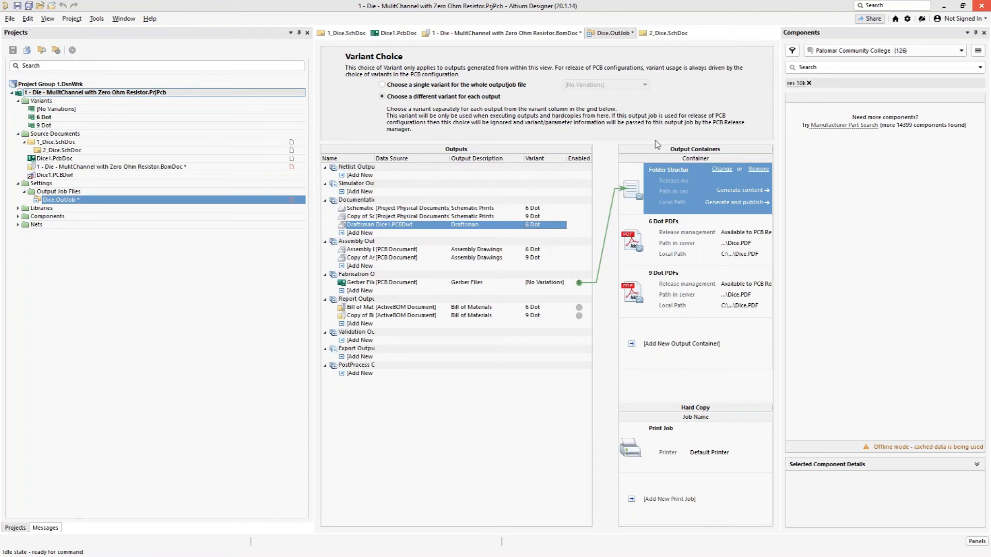
click(696, 241)
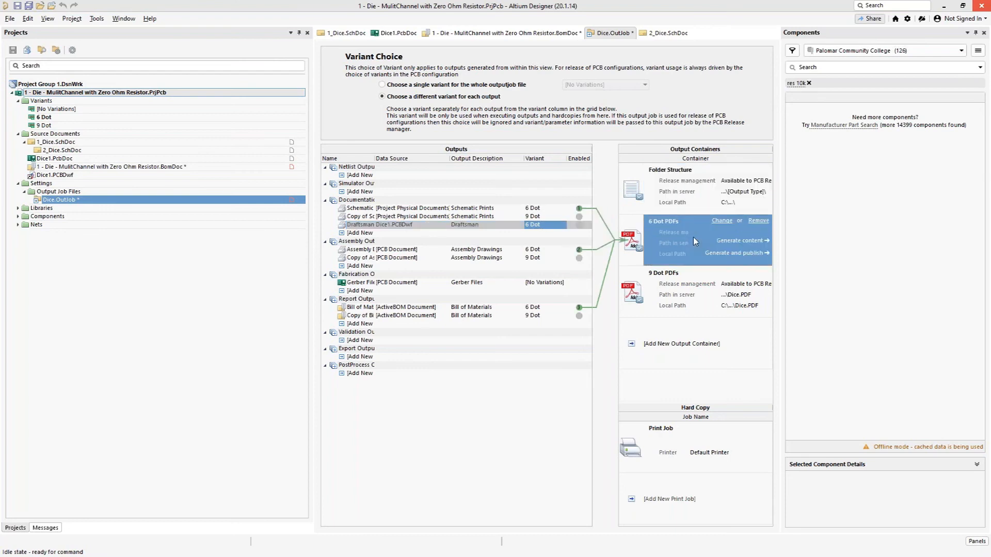
click(580, 226)
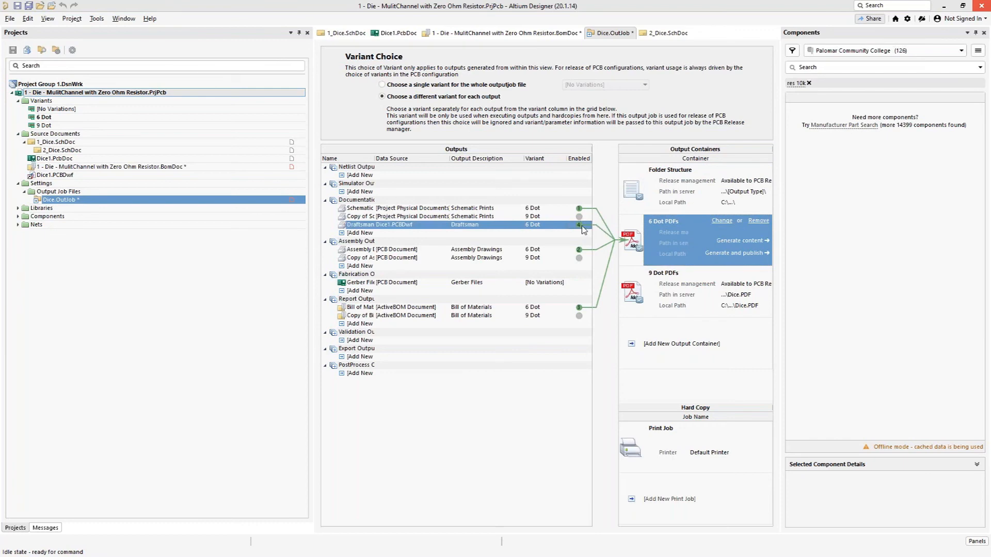
Step: Duplicate the Draftsman output, set the copy's variant to 9 Dot, and enable it in the 9 Dot PDFs container
click(687, 296)
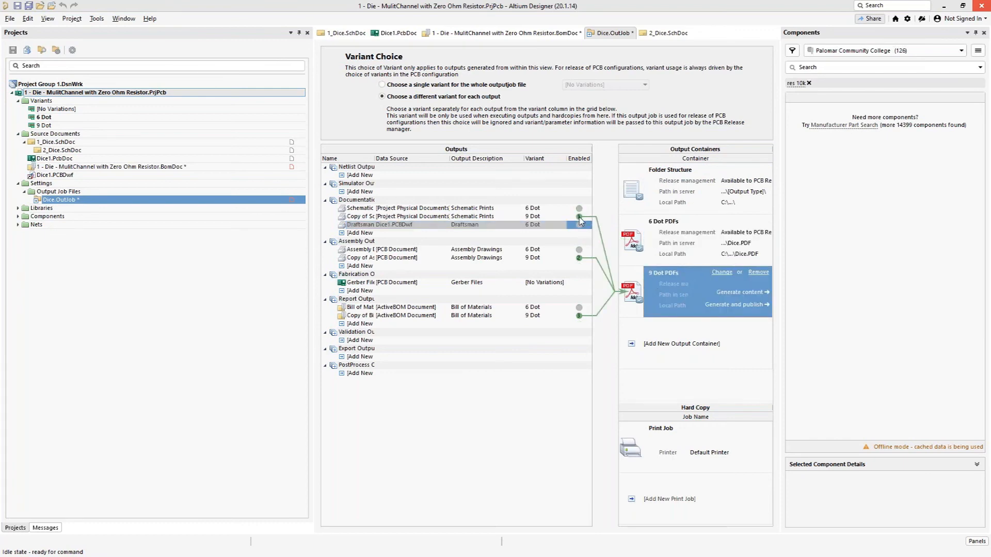
right_click(464, 227)
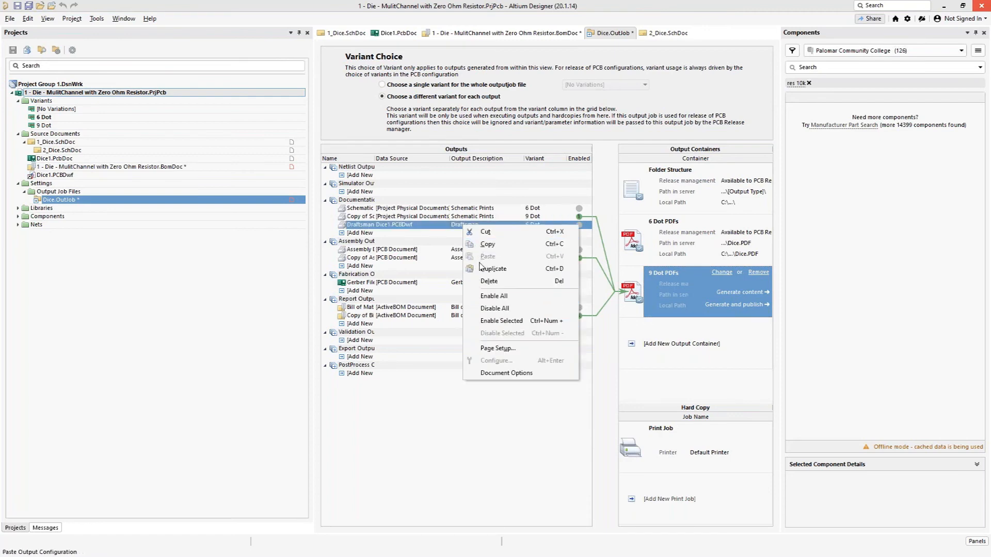
click(488, 269)
click(537, 234)
click(556, 233)
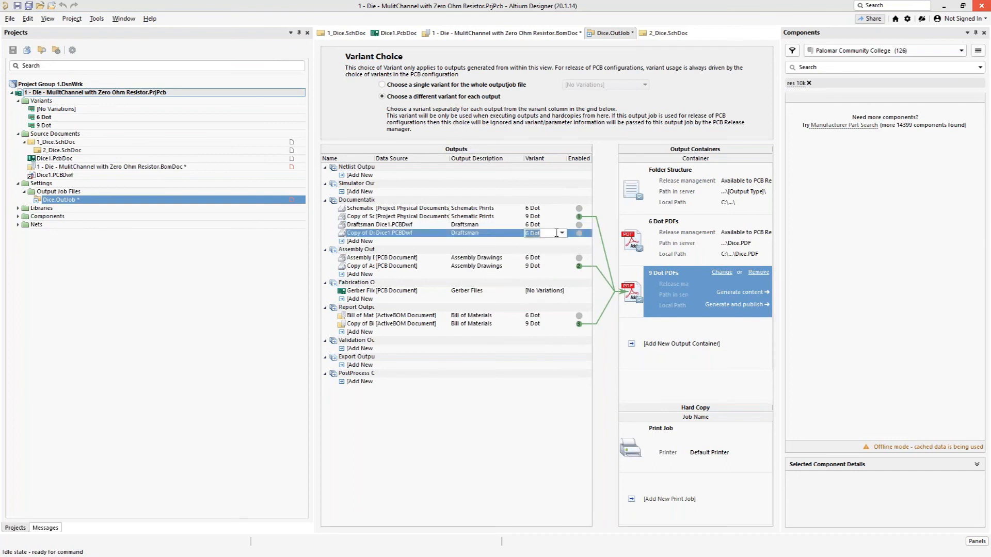
click(562, 234)
click(534, 263)
click(579, 233)
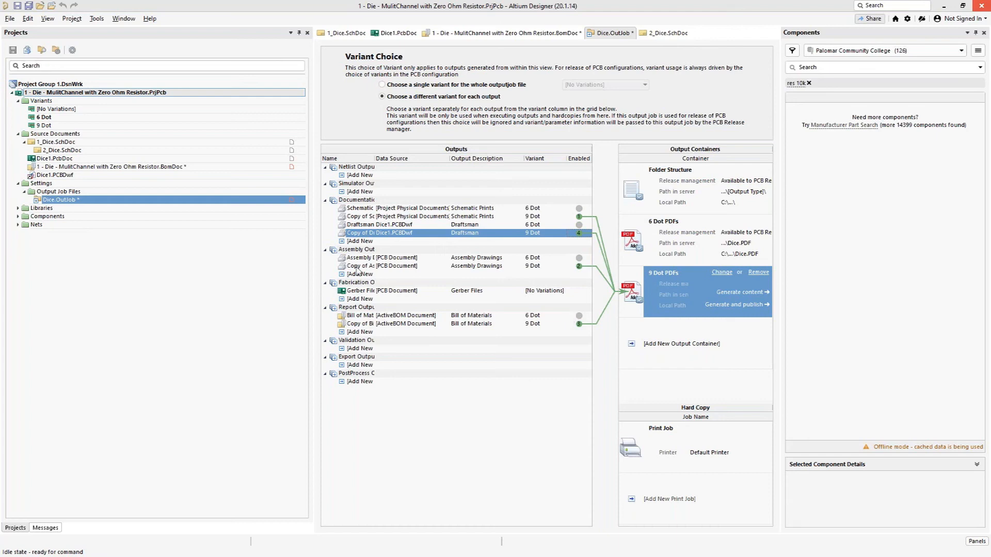
Step: Open the Dice1.PCBDwf Draftsman document and inspect the top-side board assembly view's properties, then deselect the view
click(51, 176)
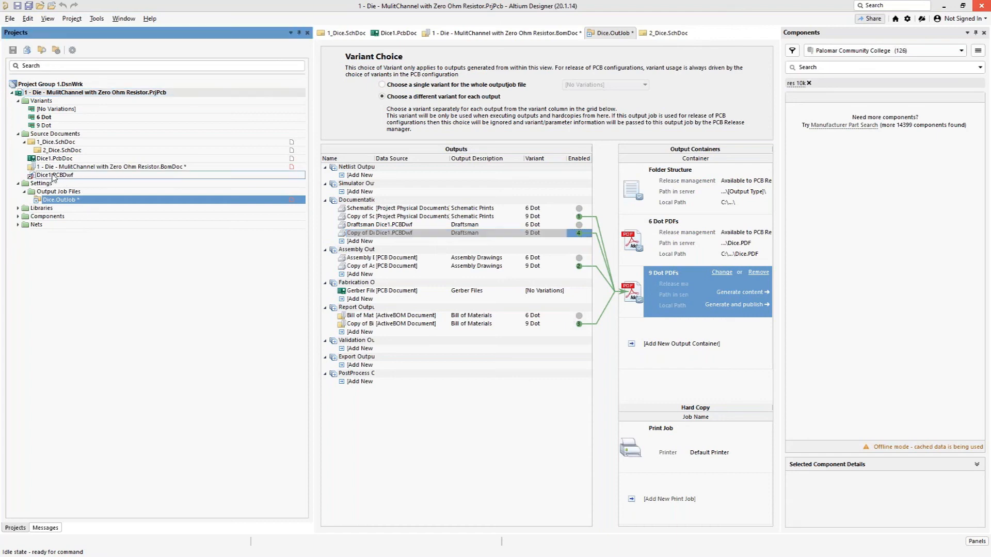
double_click(65, 176)
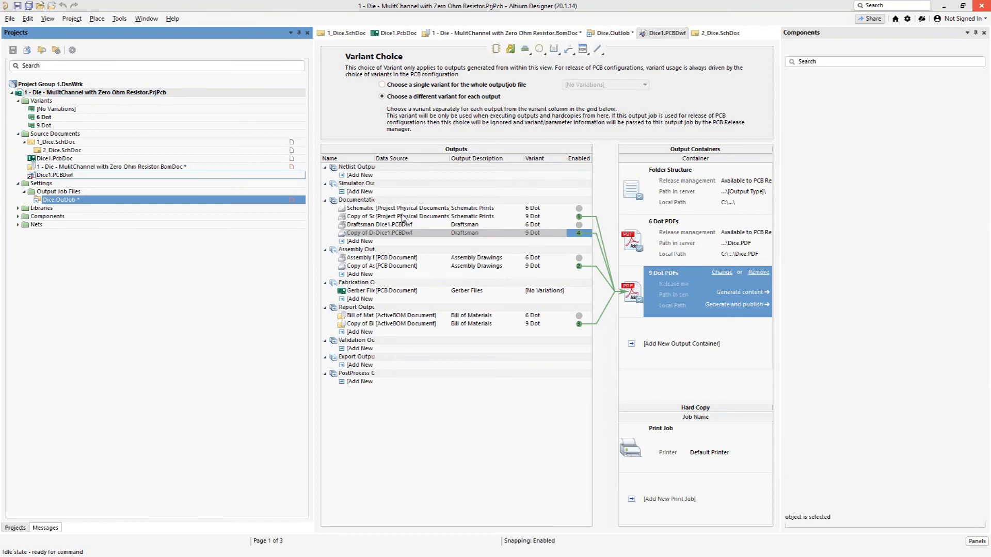
ctrl+scroll(467, 275, up, 3)
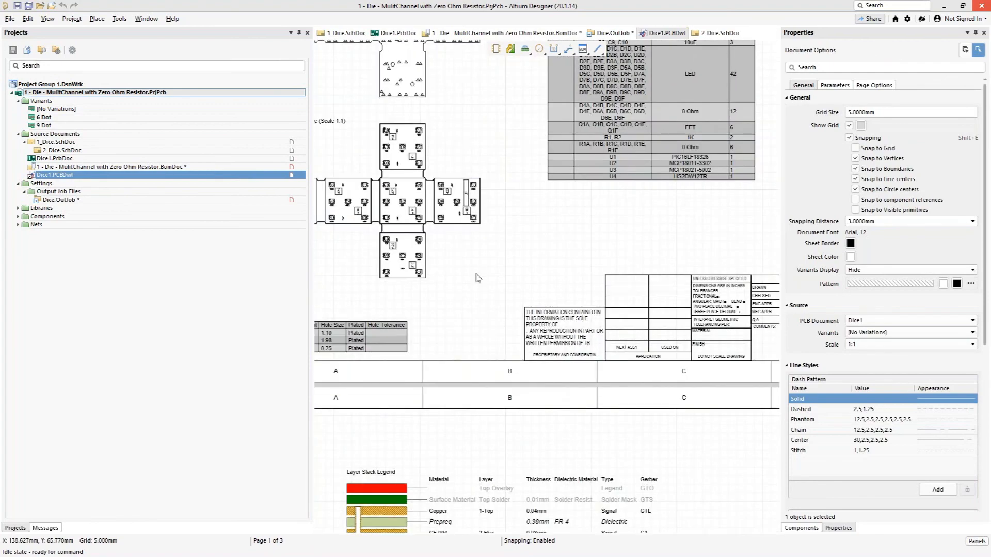
click(550, 285)
ctrl+scroll(550, 286, up, 3)
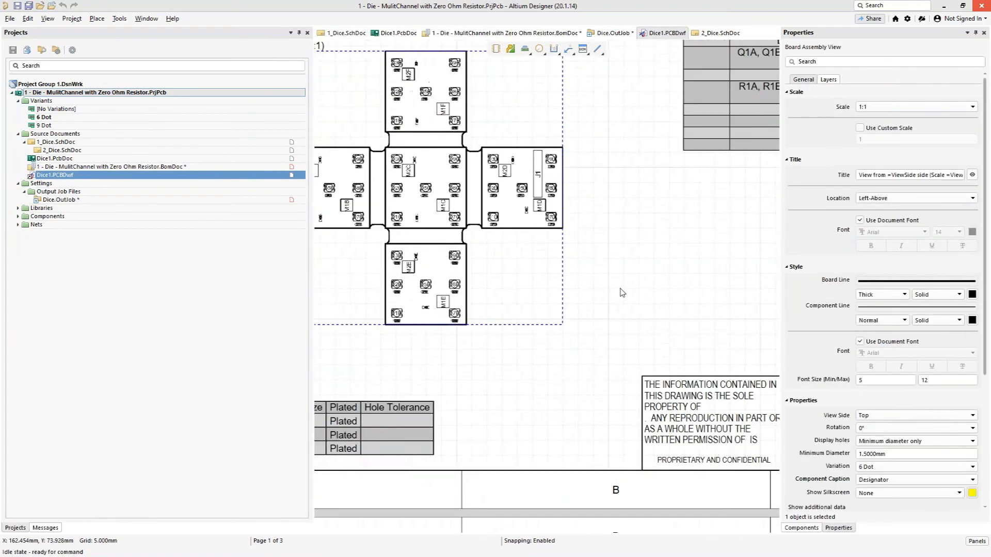
ctrl+scroll(641, 358, down, 2)
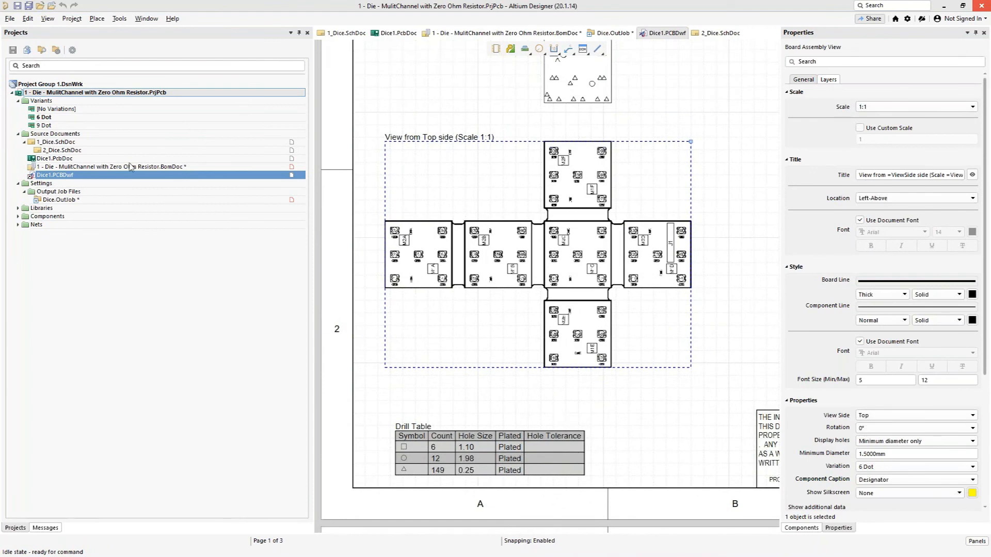
click(97, 20)
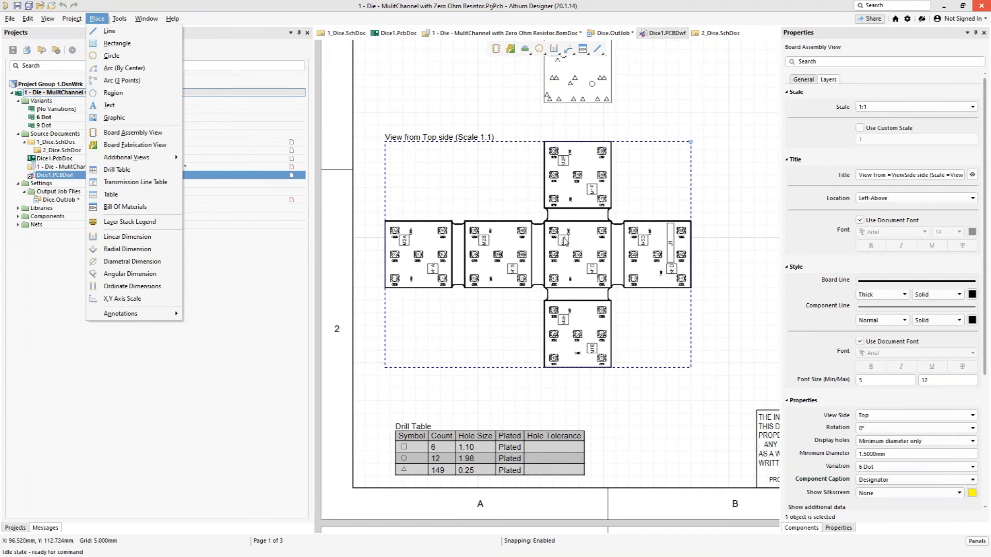
click(716, 250)
click(716, 249)
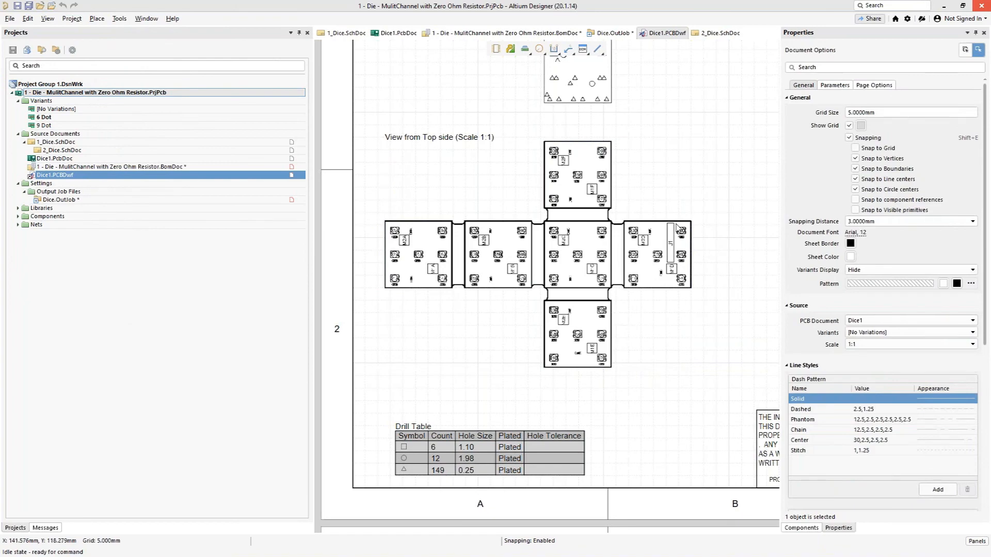
Step: Set the Variation of the top-side board assembly view to [No Variations]
click(598, 220)
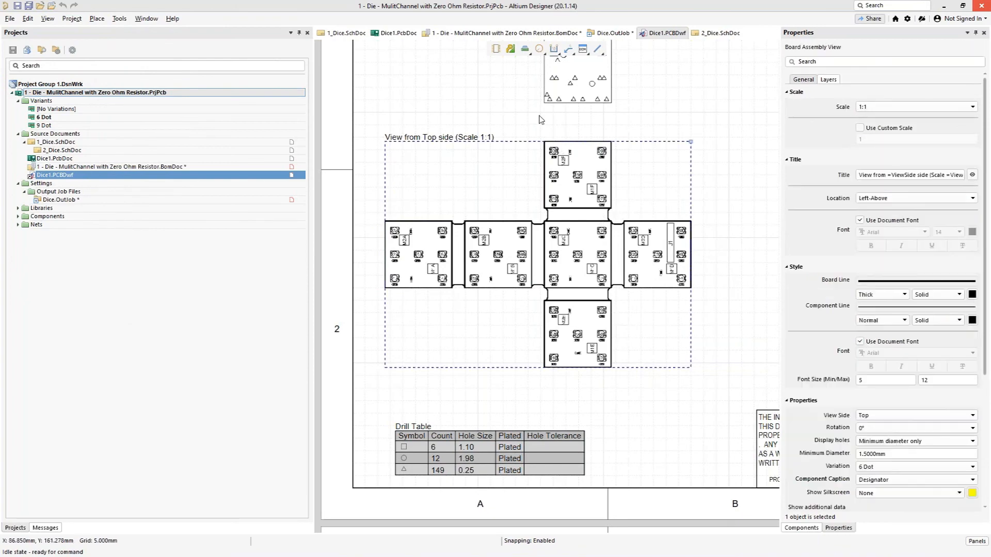
ctrl+scroll(599, 220, up, 5)
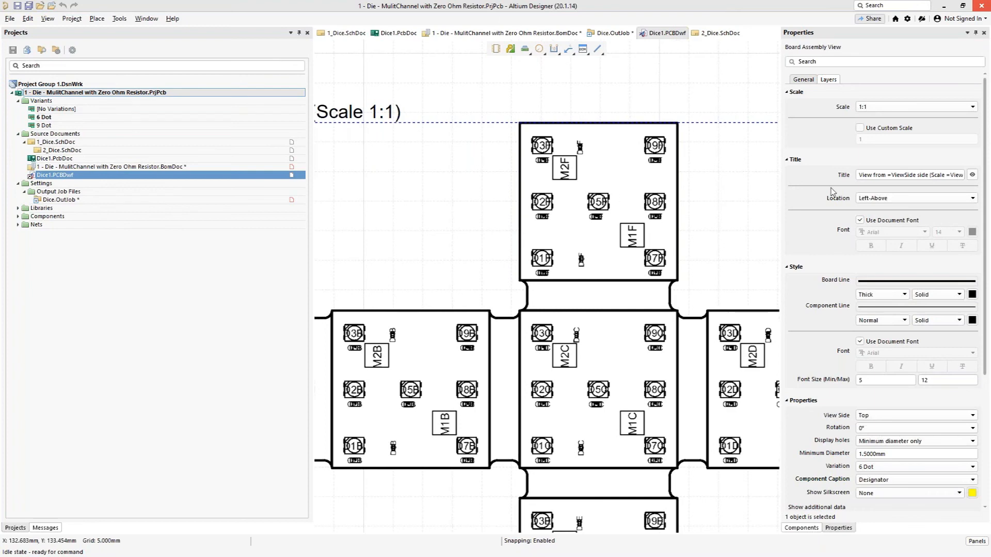
scroll(839, 258, down, 2)
scroll(842, 295, down, 3)
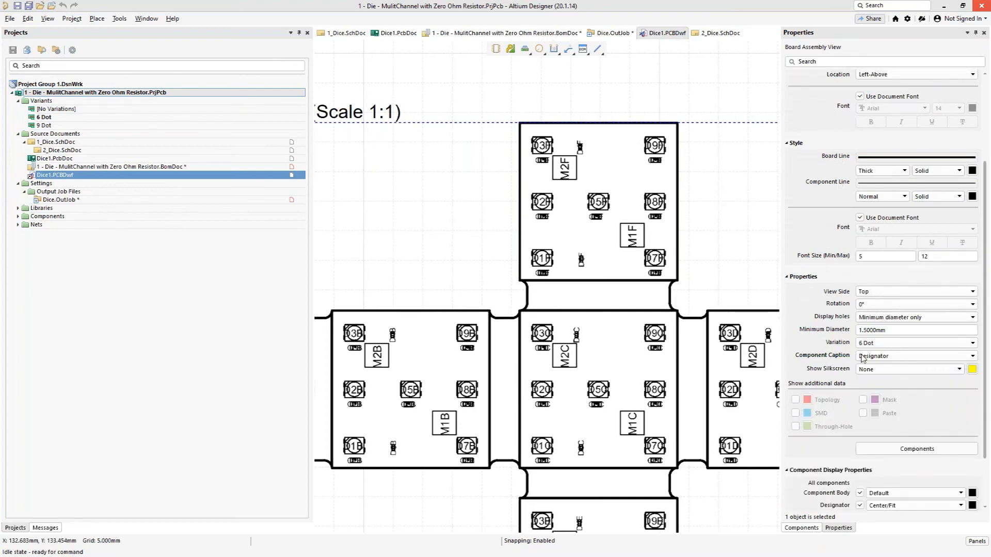
click(882, 345)
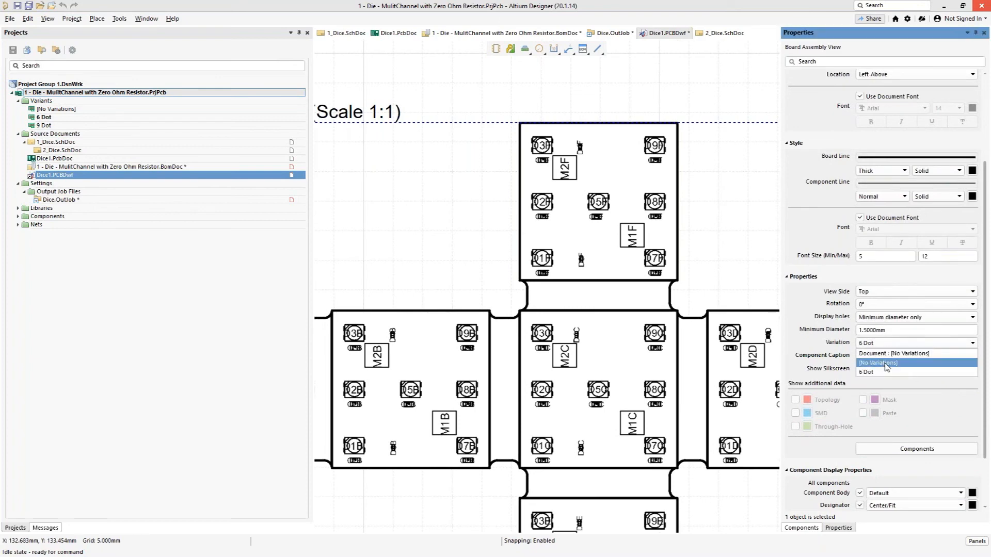
click(885, 363)
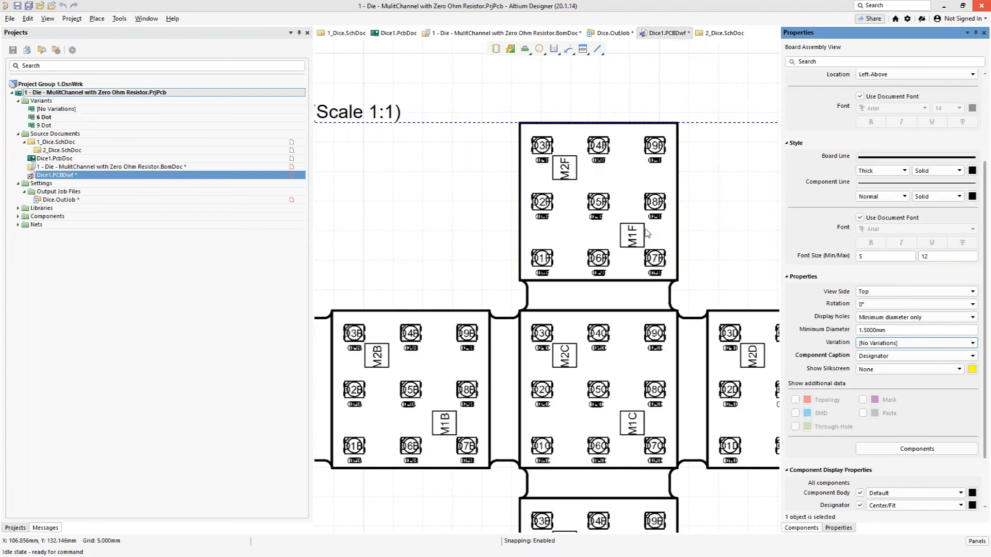
Step: Set the variant of the drawing's Bill Of Materials table to [No Variations], then deselect the table
ctrl+scroll(664, 228, down, 1)
ctrl+scroll(663, 227, down, 2)
right_drag(710, 232, 454, 250)
ctrl+scroll(636, 225, down, 1)
ctrl+scroll(635, 222, down, 2)
mouse_move(635, 213)
right_down()
mouse_move(413, 379)
mouse_move(351, 374)
right_up()
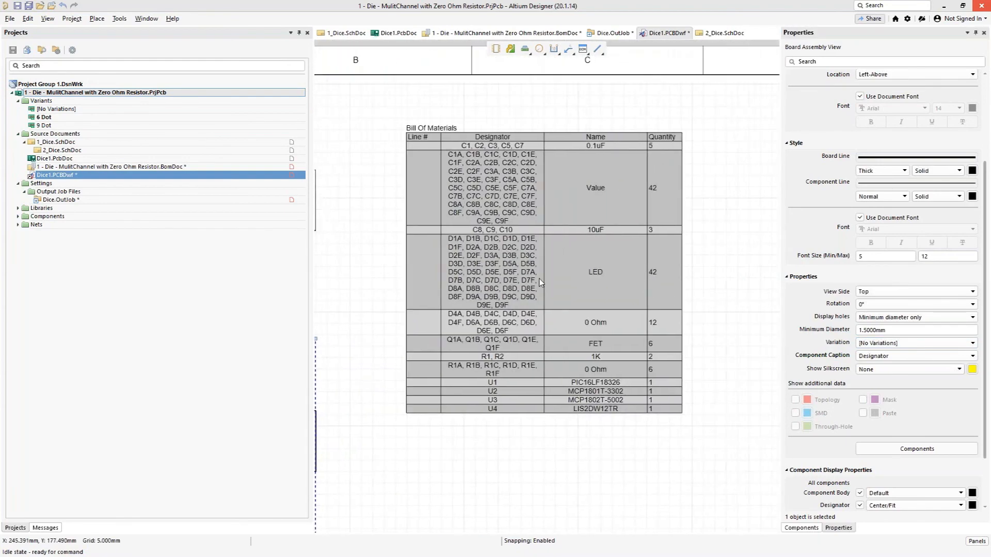
click(540, 280)
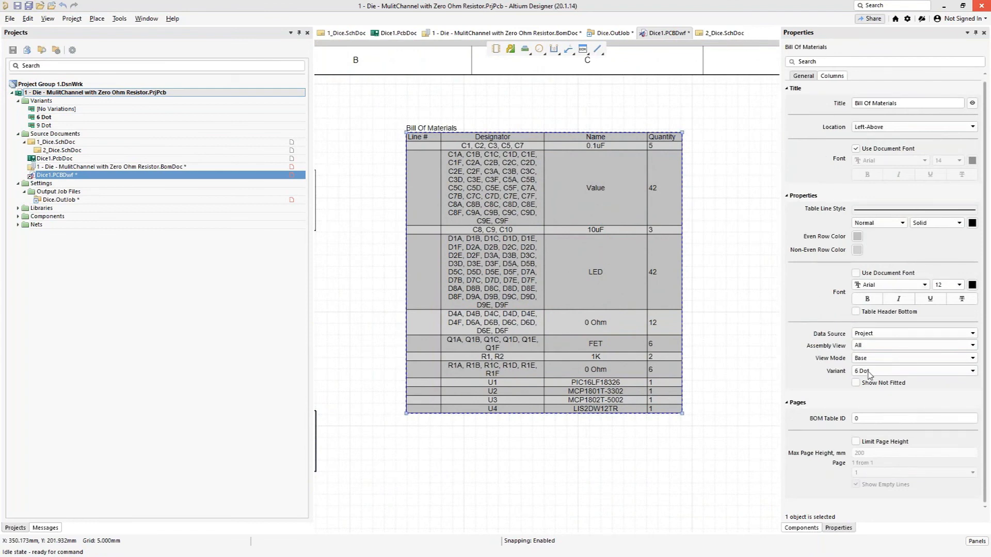
click(873, 373)
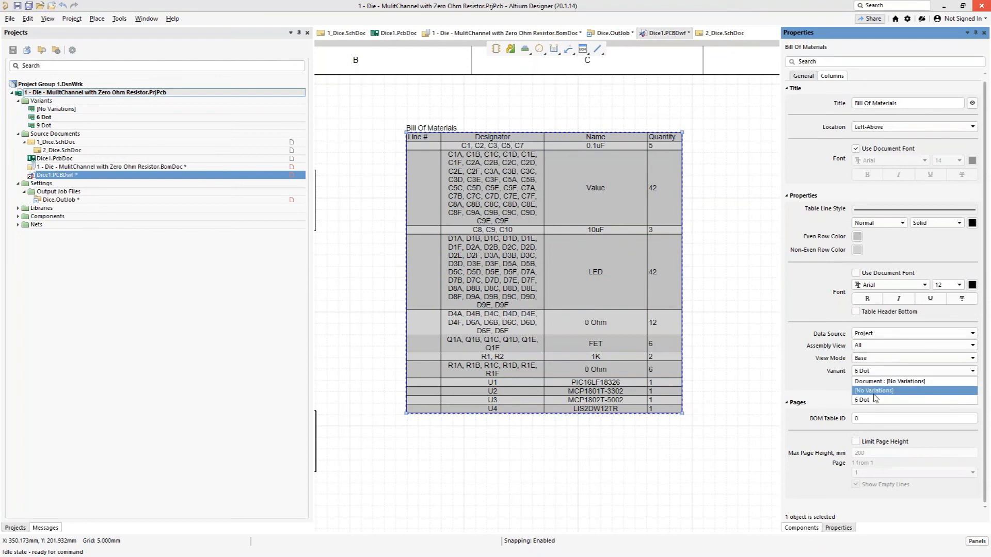
click(875, 391)
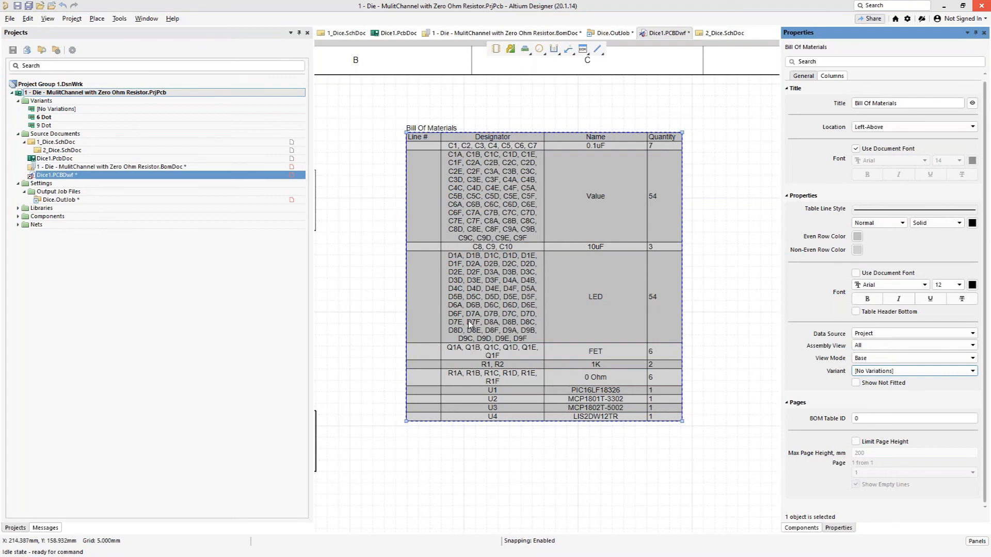
click(366, 243)
ctrl+scroll(366, 243, down, 3)
right_drag(355, 253, 502, 281)
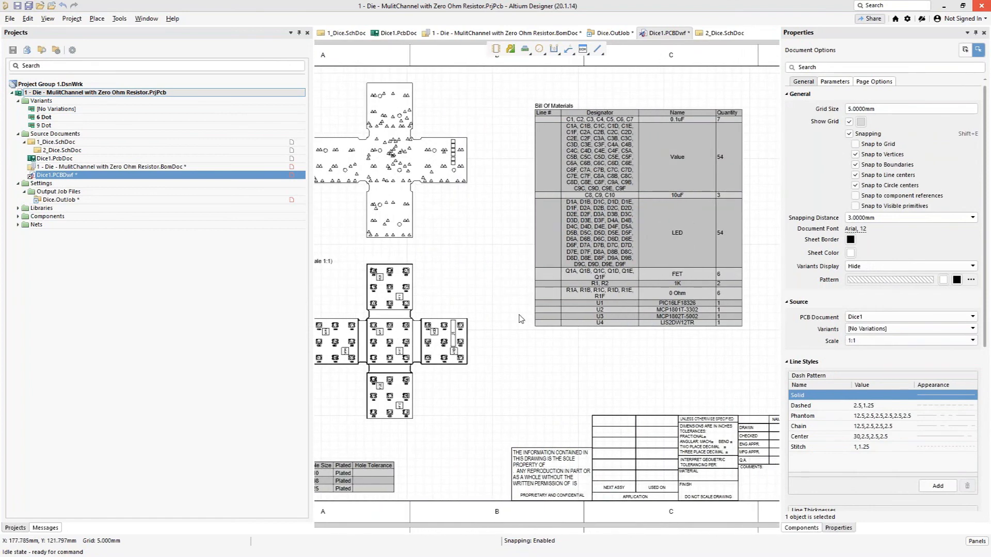